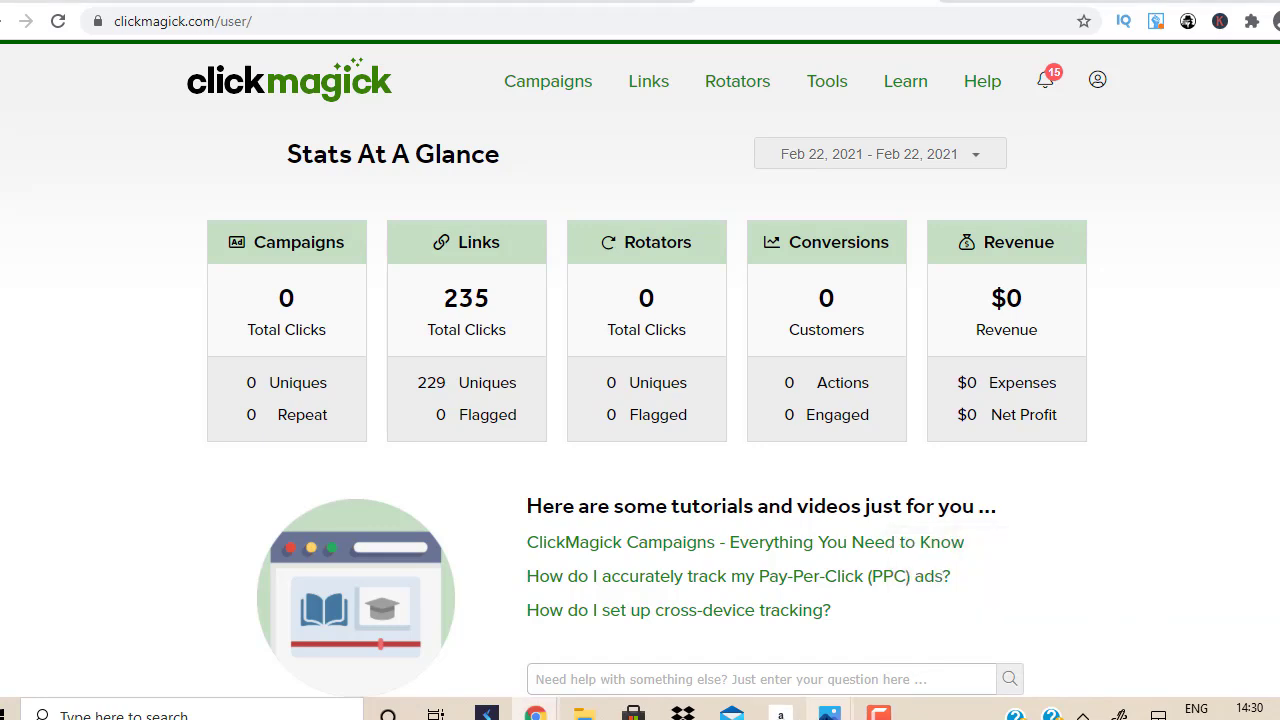
- Show the Subscribed button and bell image in Photos, and return to the ClickMagick dashboard in Chrome
mouse_move(829, 713)
click(898, 614)
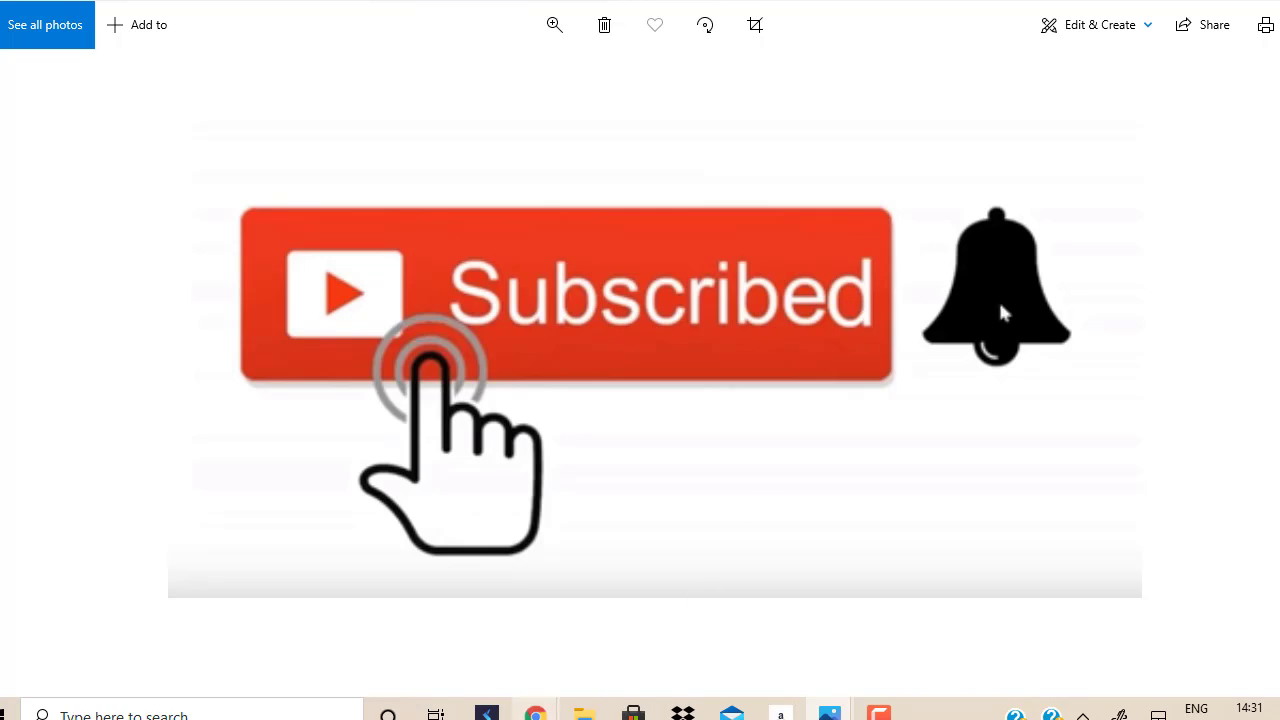
mouse_move(536, 712)
click(491, 663)
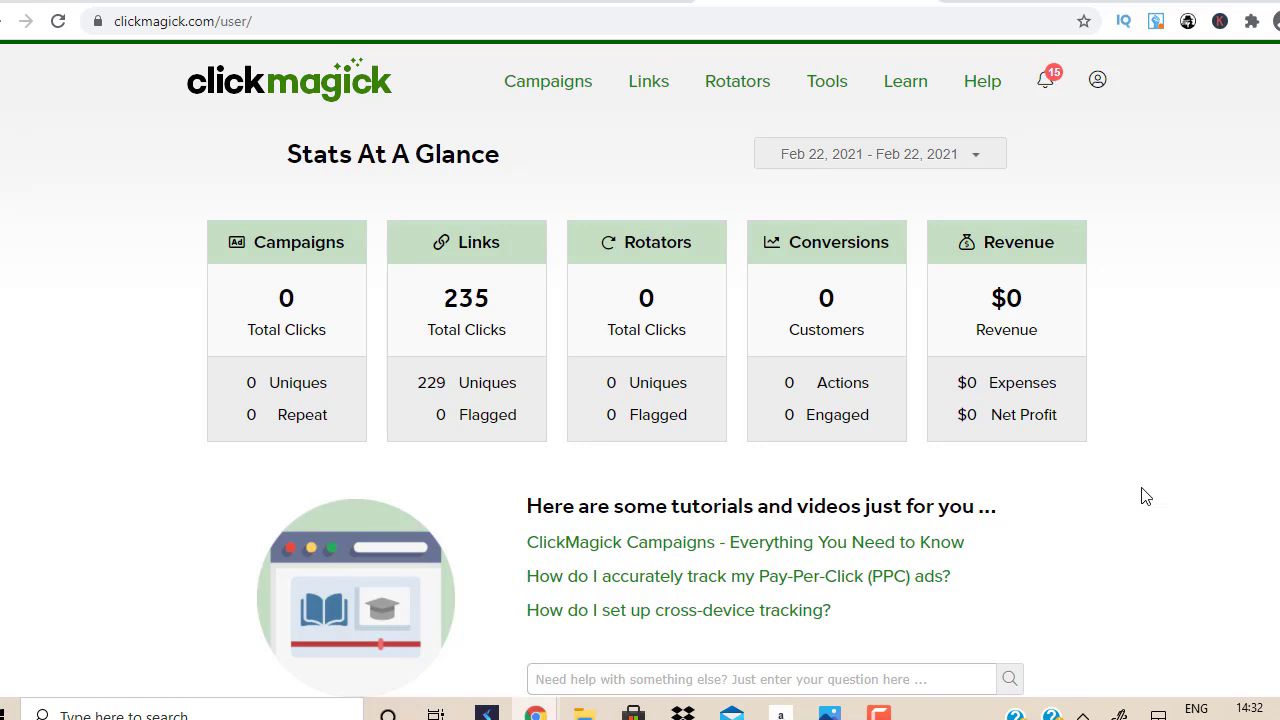
- Check the total subscribers across all lists on the AWeber dashboard, and switch to the internetmarketing-strategies.info opt-in page
click(575, 3)
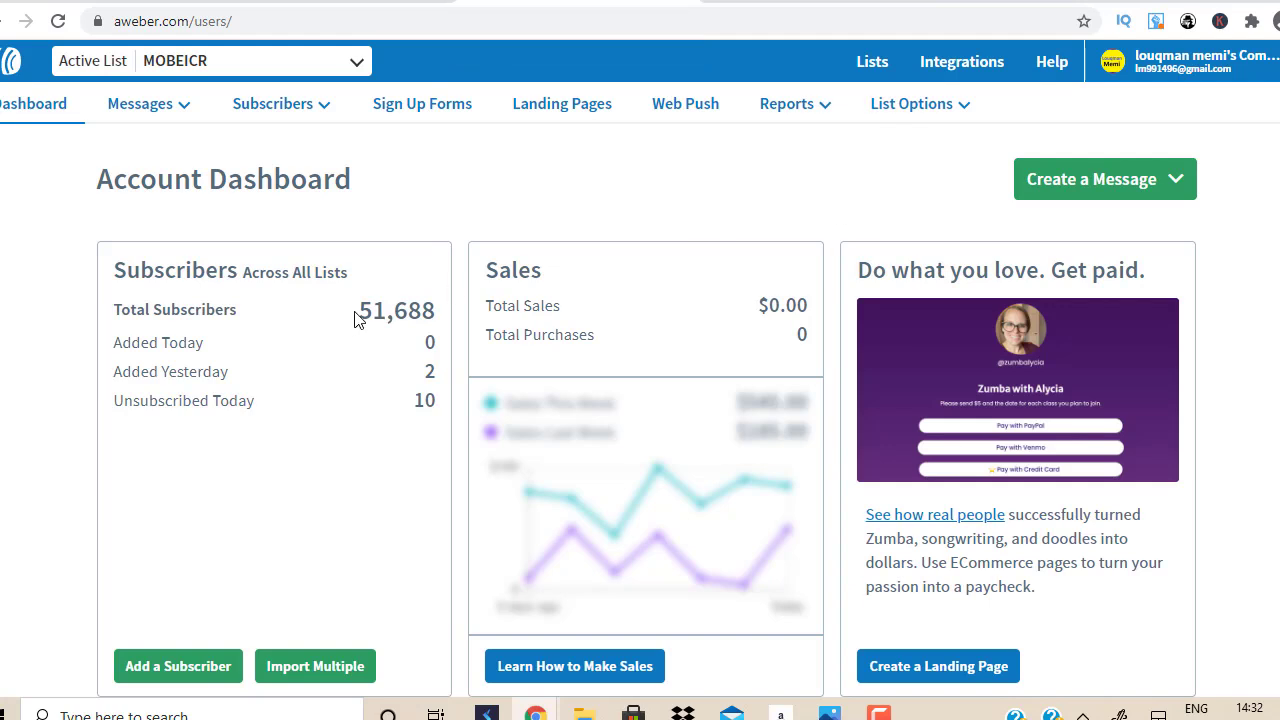
drag(356, 316, 438, 318)
click(531, 201)
click(336, 1)
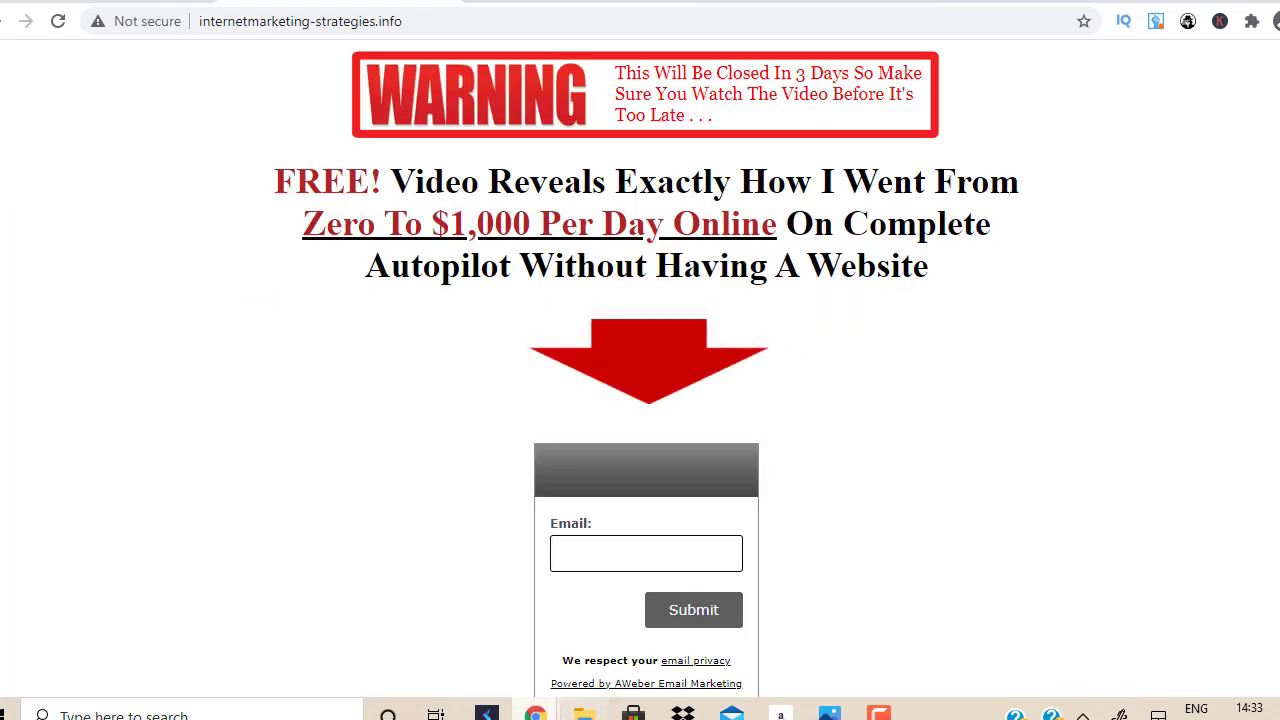
- Look over the Clickbank Success channel's uploaded videos on YouTube and return to the opt-in page
mouse_move(536, 712)
click(630, 620)
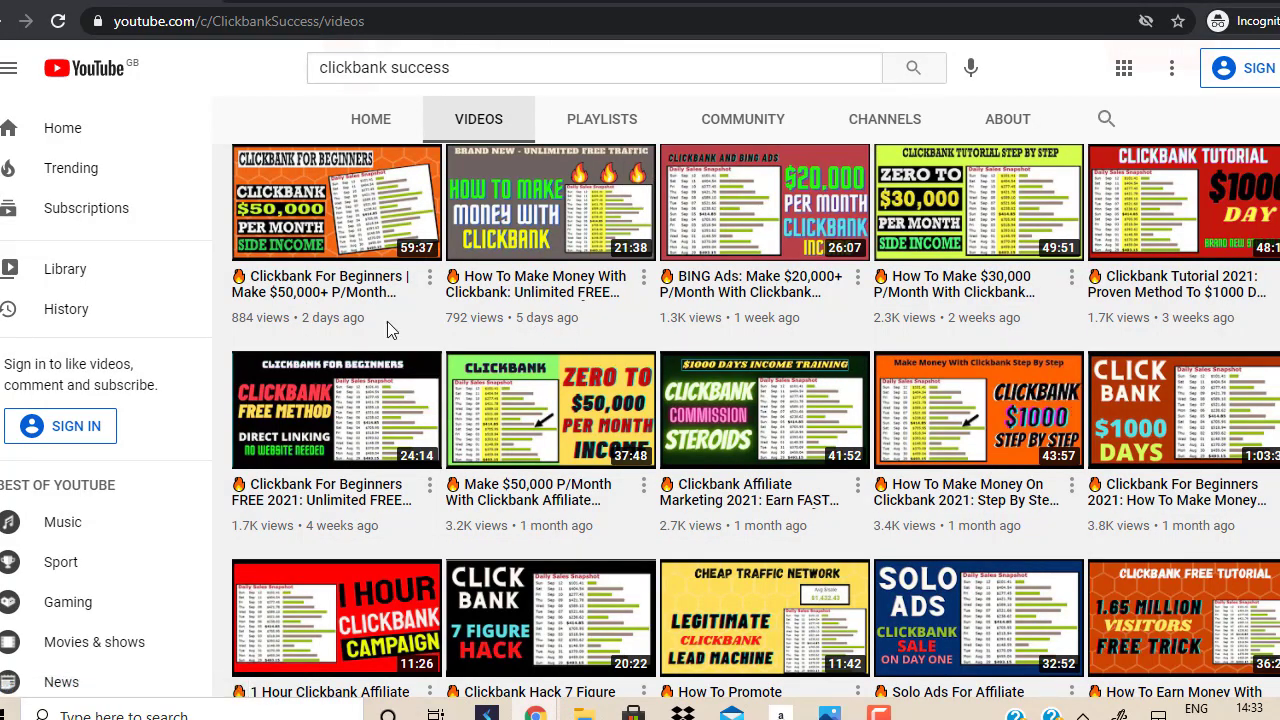
mouse_move(340, 295)
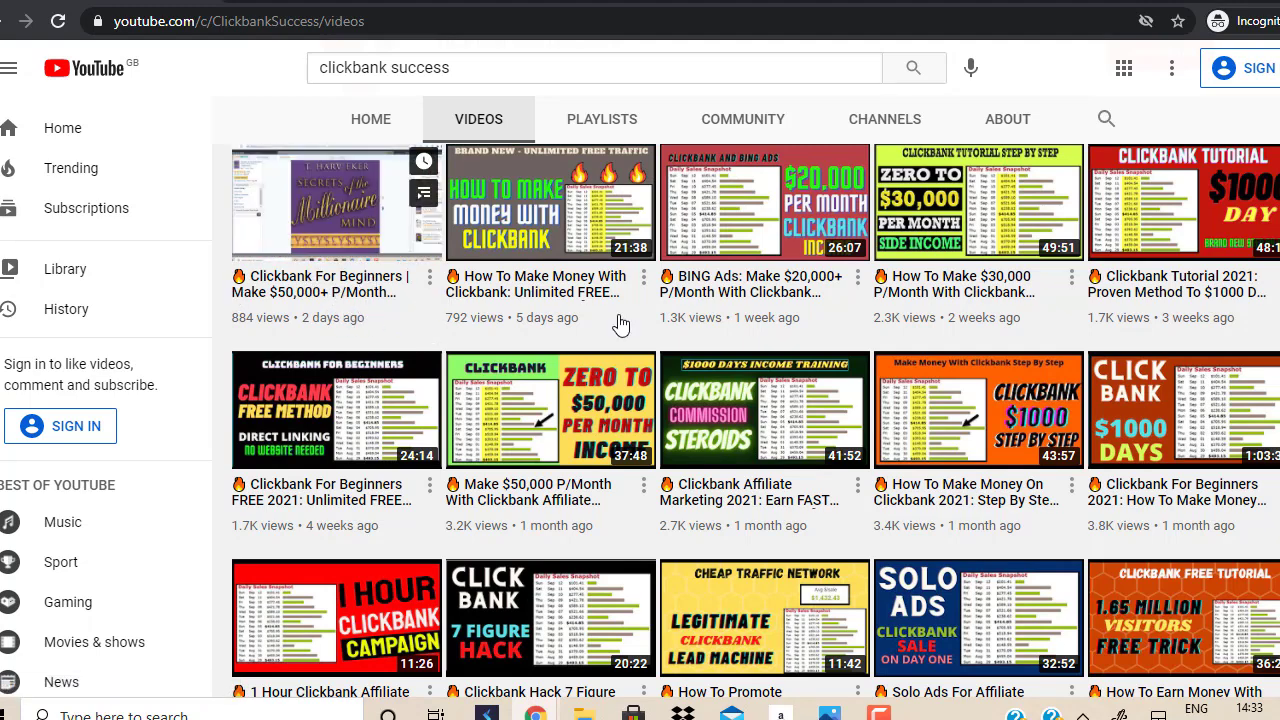
mouse_move(1172, 244)
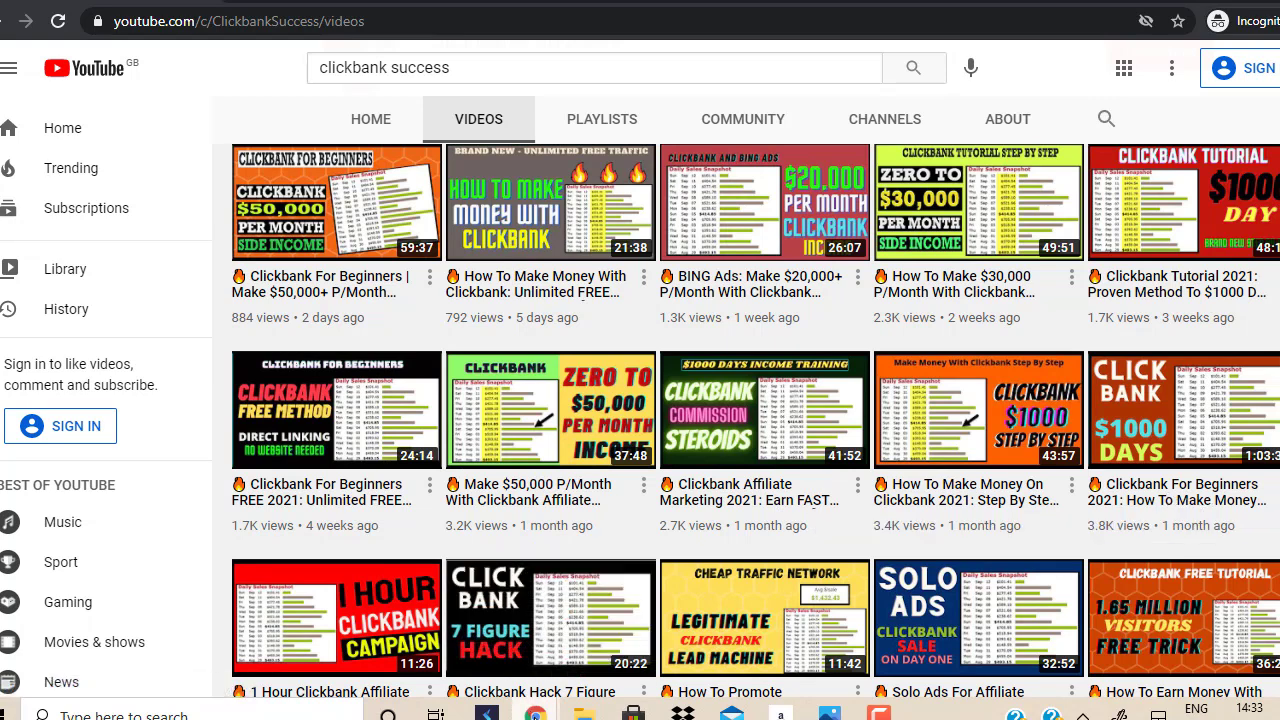
mouse_move(535, 713)
click(430, 625)
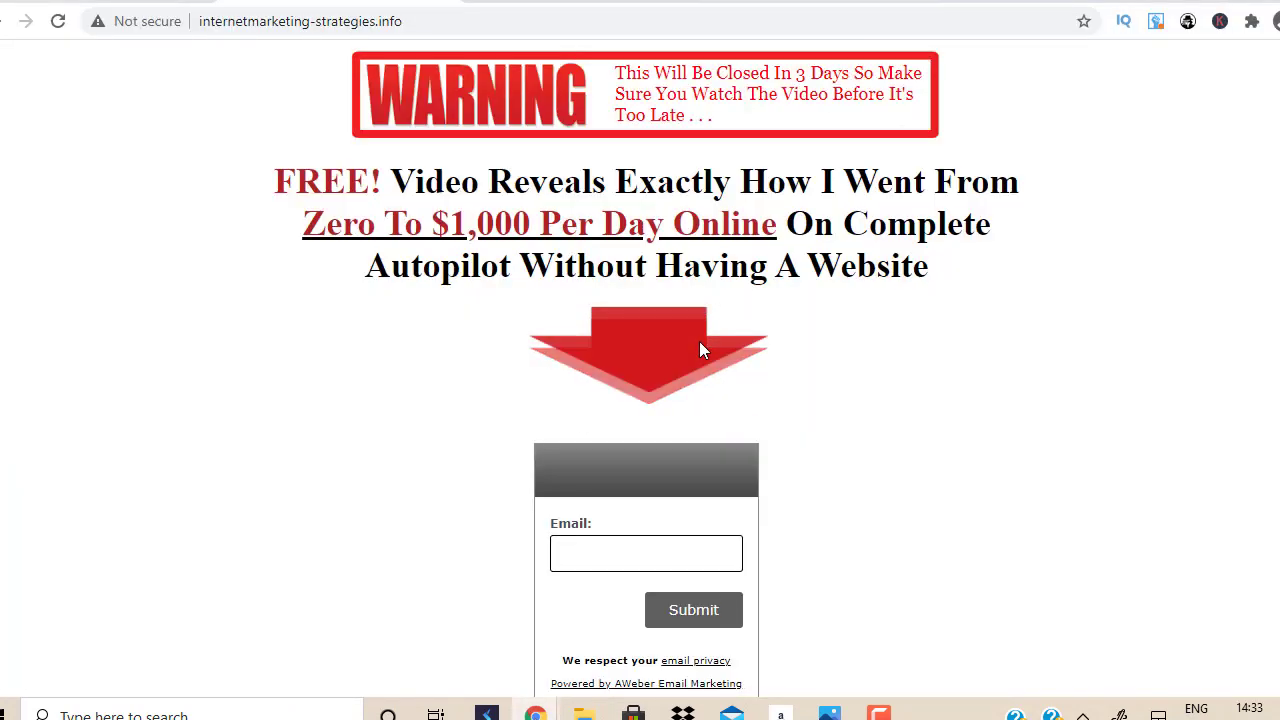
- Revisit the AWeber dashboard and browse the Clickbank Success video list from older uploads back up to the channel header
click(579, 3)
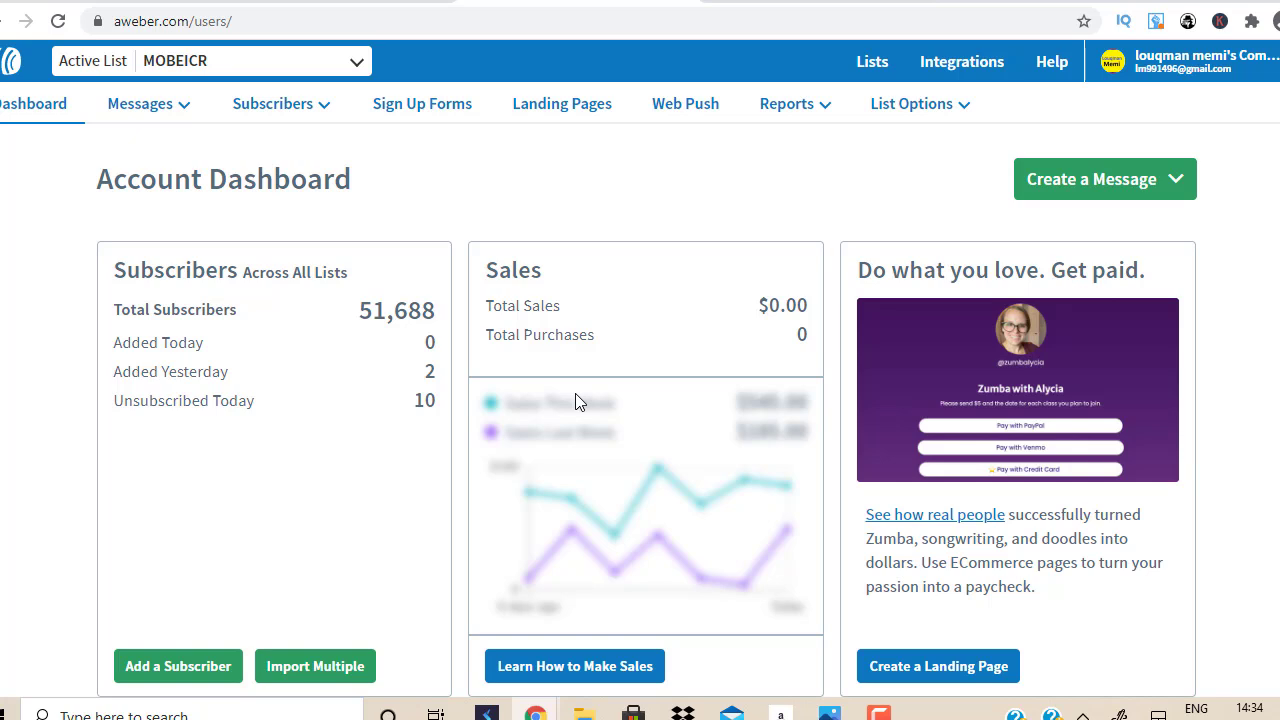
click(337, 1)
mouse_move(535, 712)
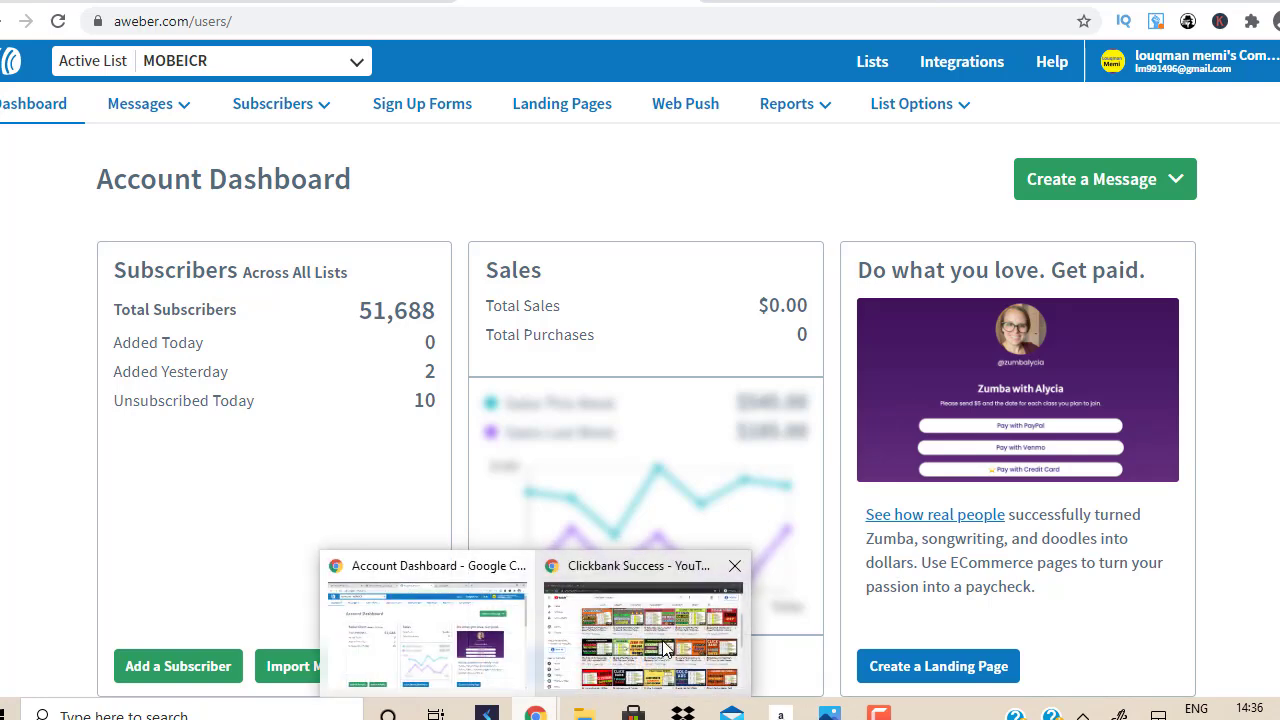
click(665, 648)
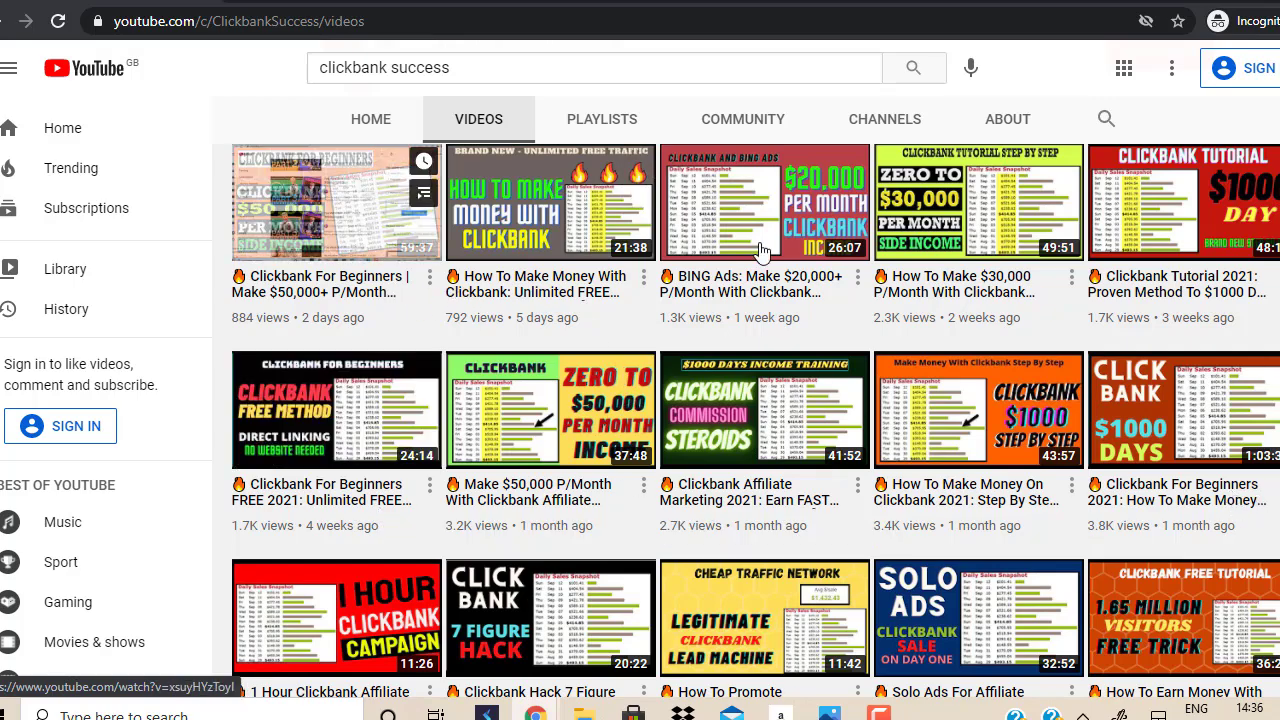
scroll(756, 422, down, 8)
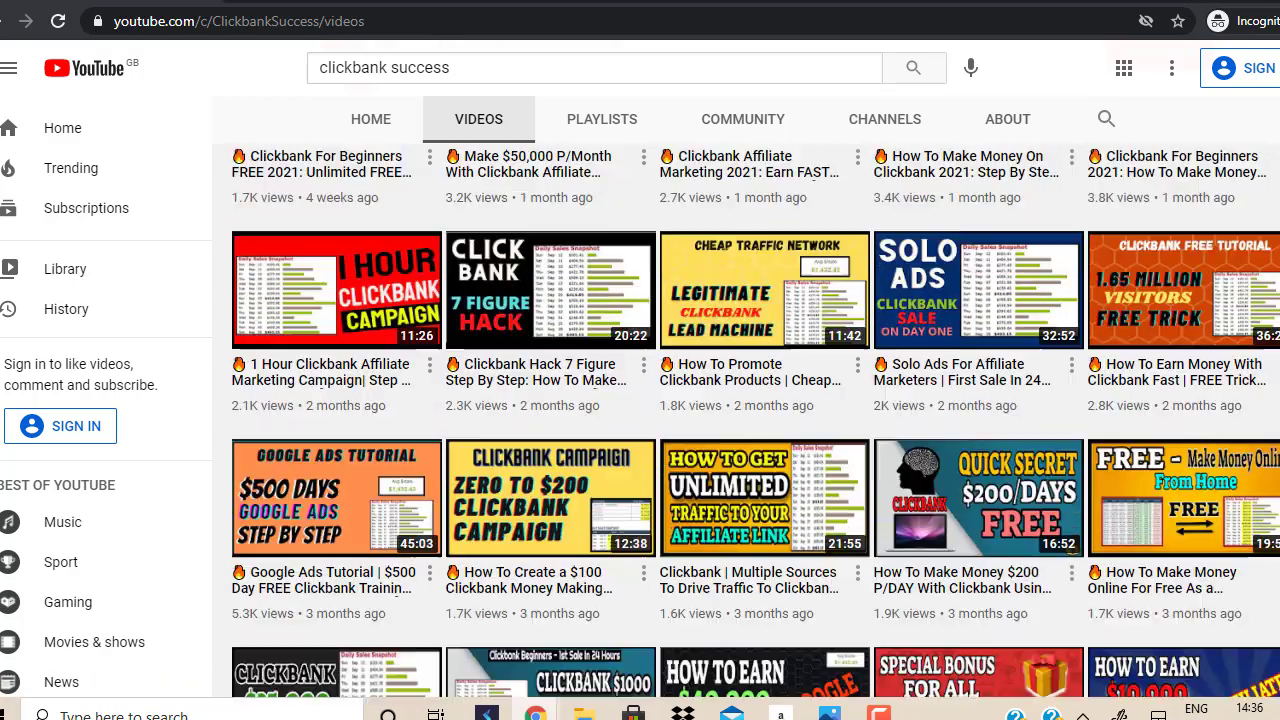
scroll(640, 520, up, 10)
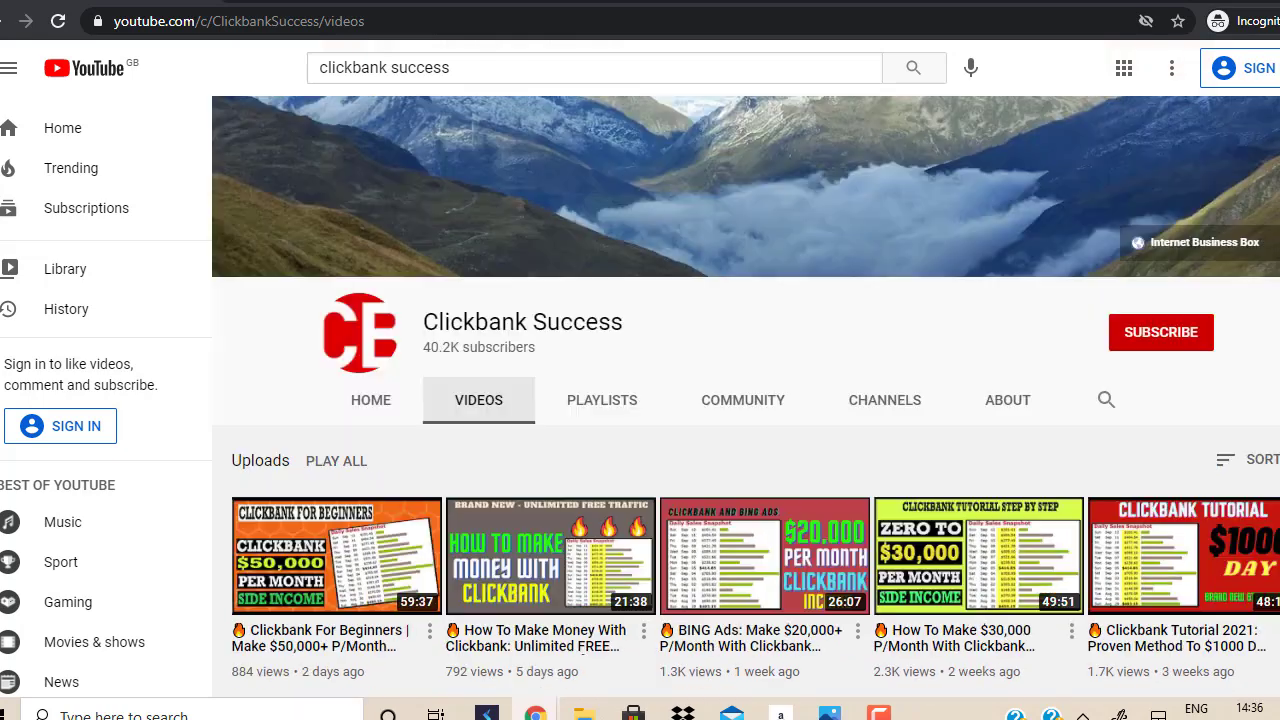
mouse_move(536, 714)
click(430, 665)
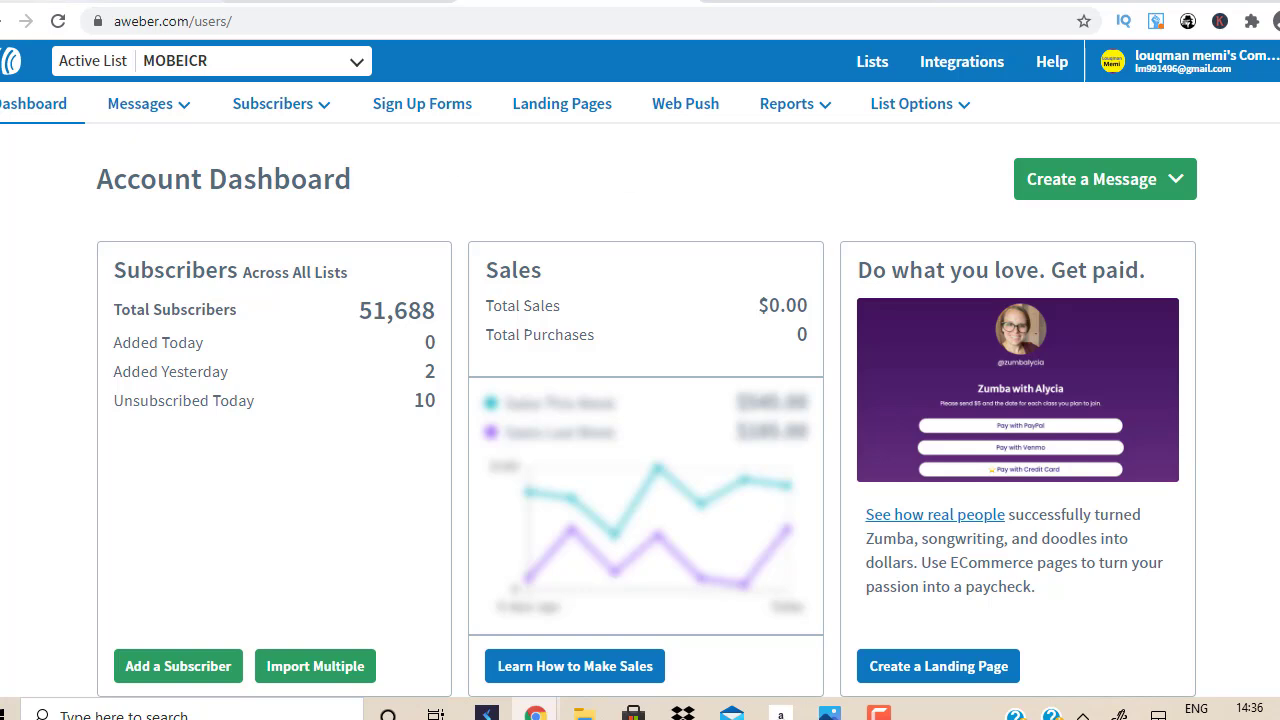
- Switch to the Udimi affiliate area and open the "Recommended sellers" affiliate link
key(ctrl+Tab)
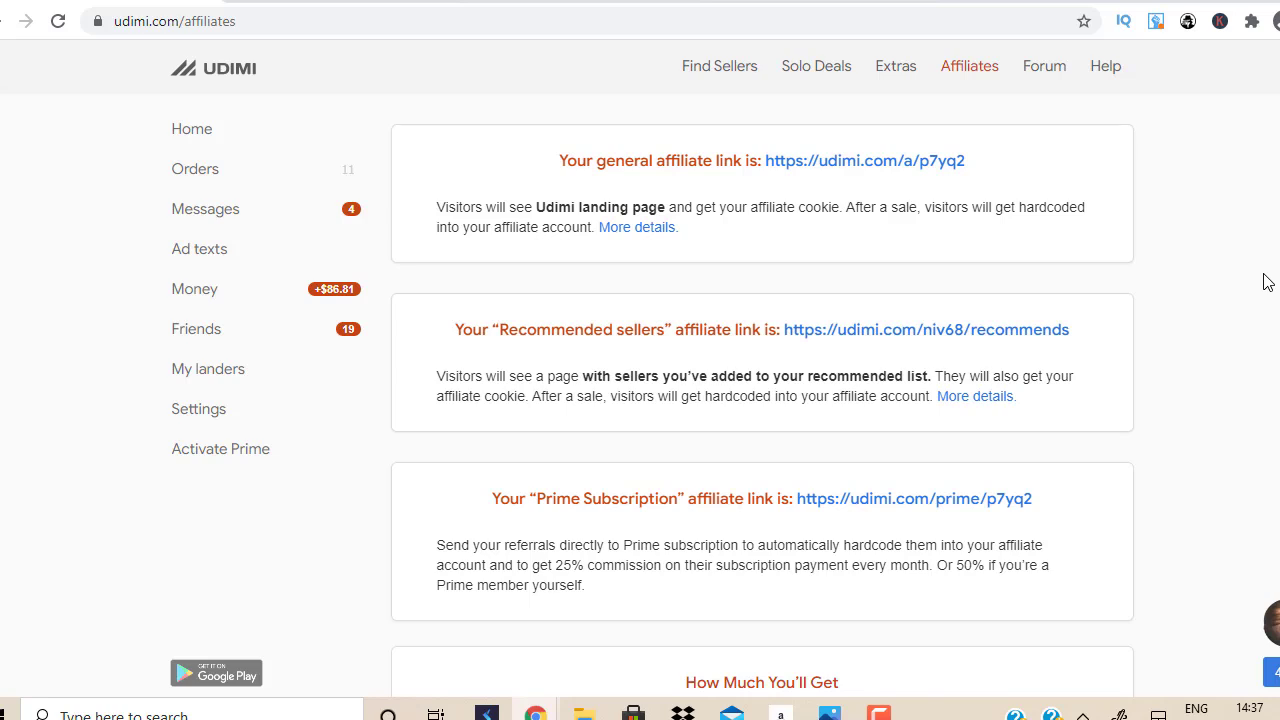
mouse_move(937, 318)
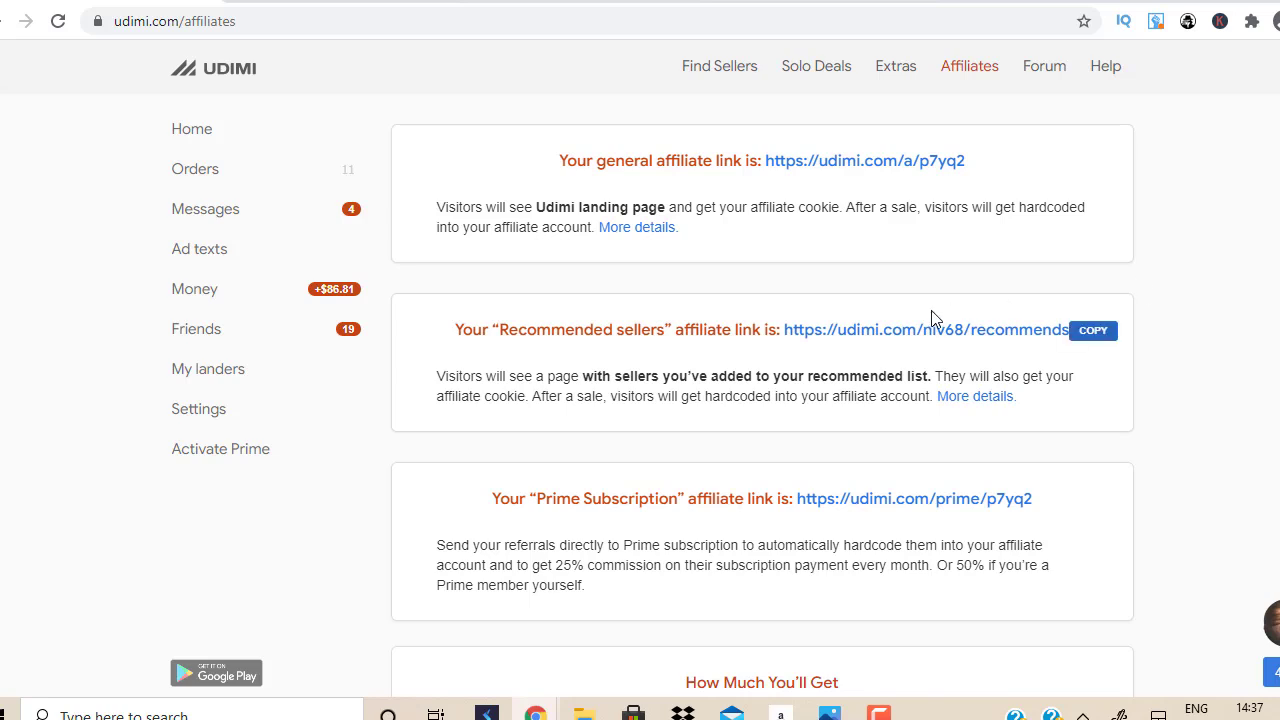
click(952, 340)
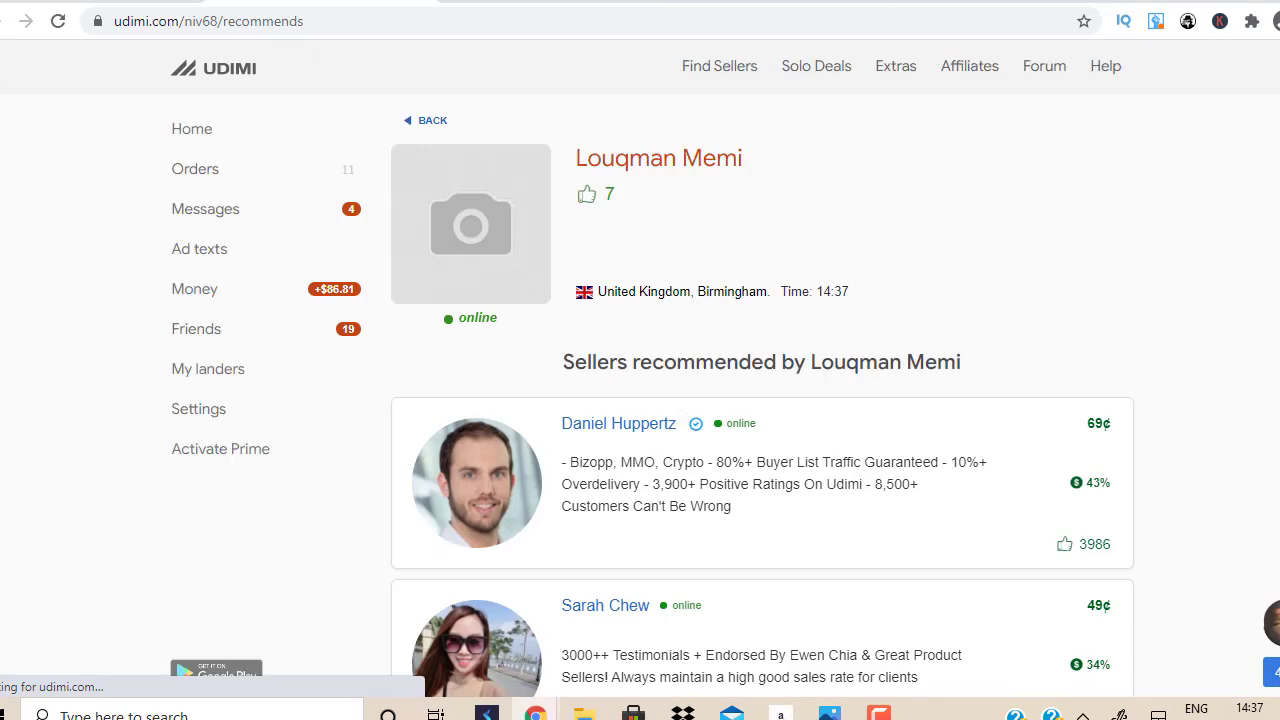
- Examine the recommended solo ad sellers, comparing their descriptions, click prices, sales percentages and ratings
scroll(1052, 340, down, 5)
scroll(762, 384, down, 3)
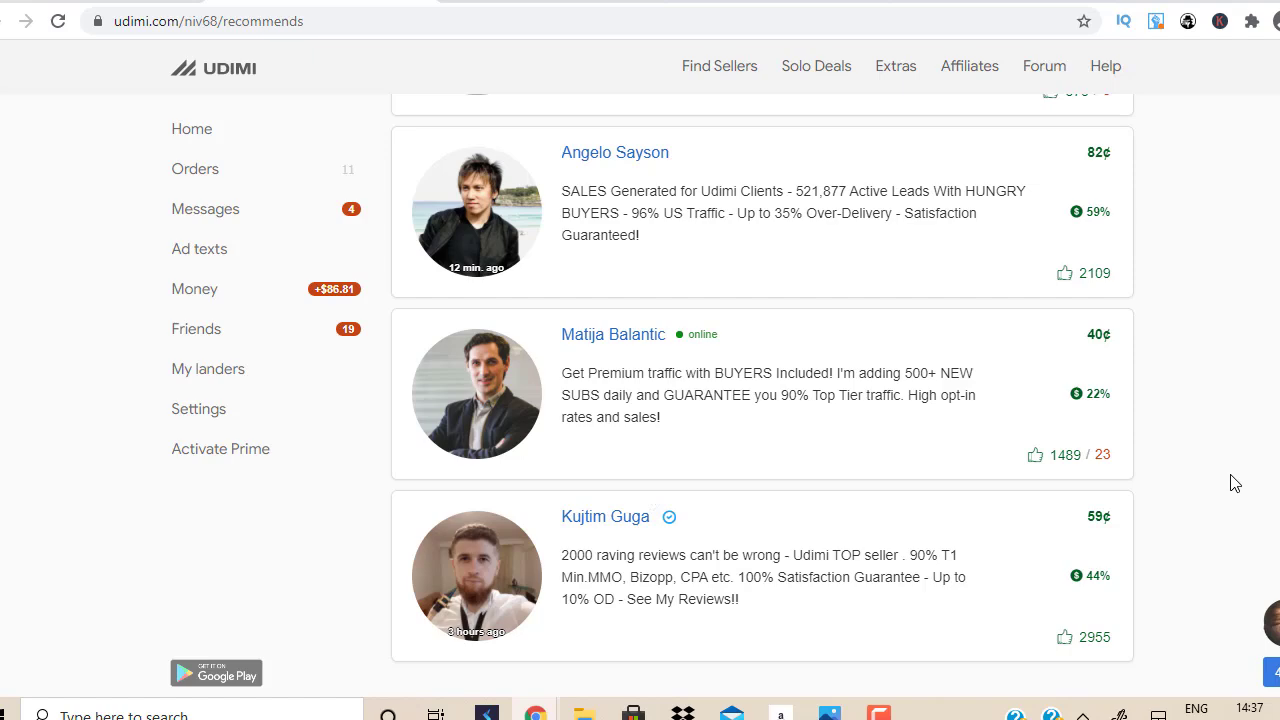
scroll(1230, 483, up, 4)
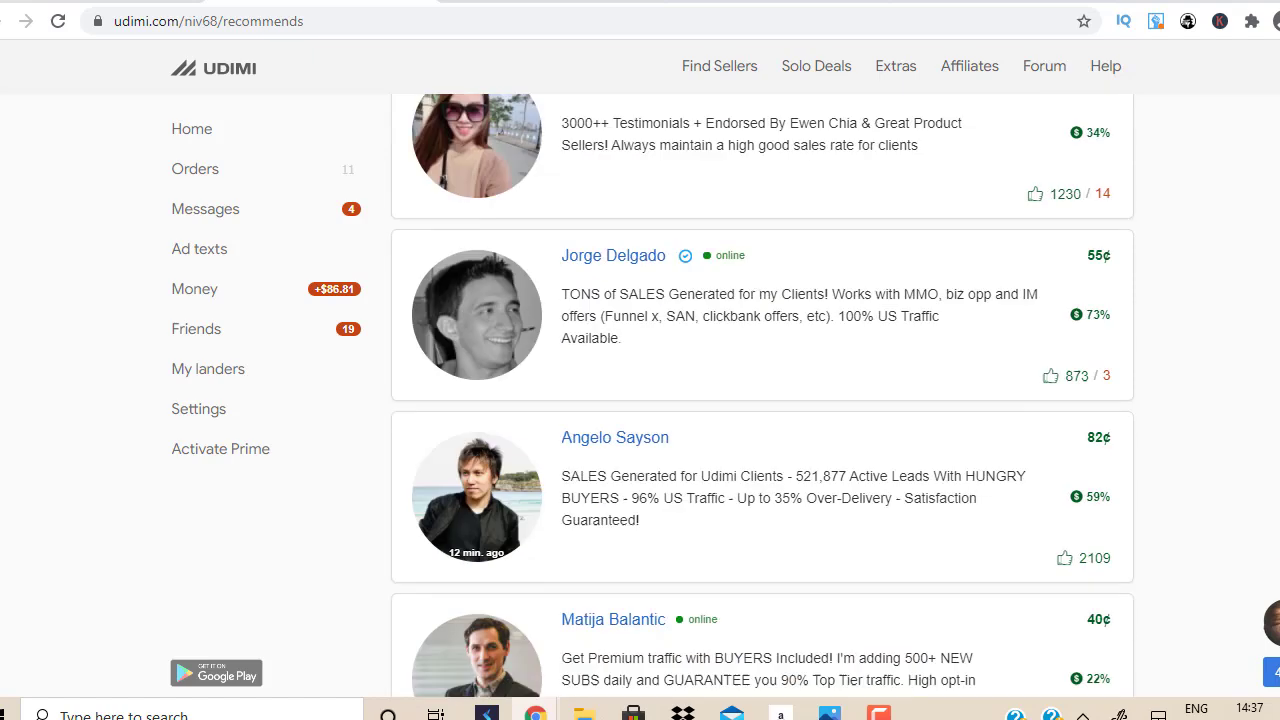
scroll(762, 396, up, 3)
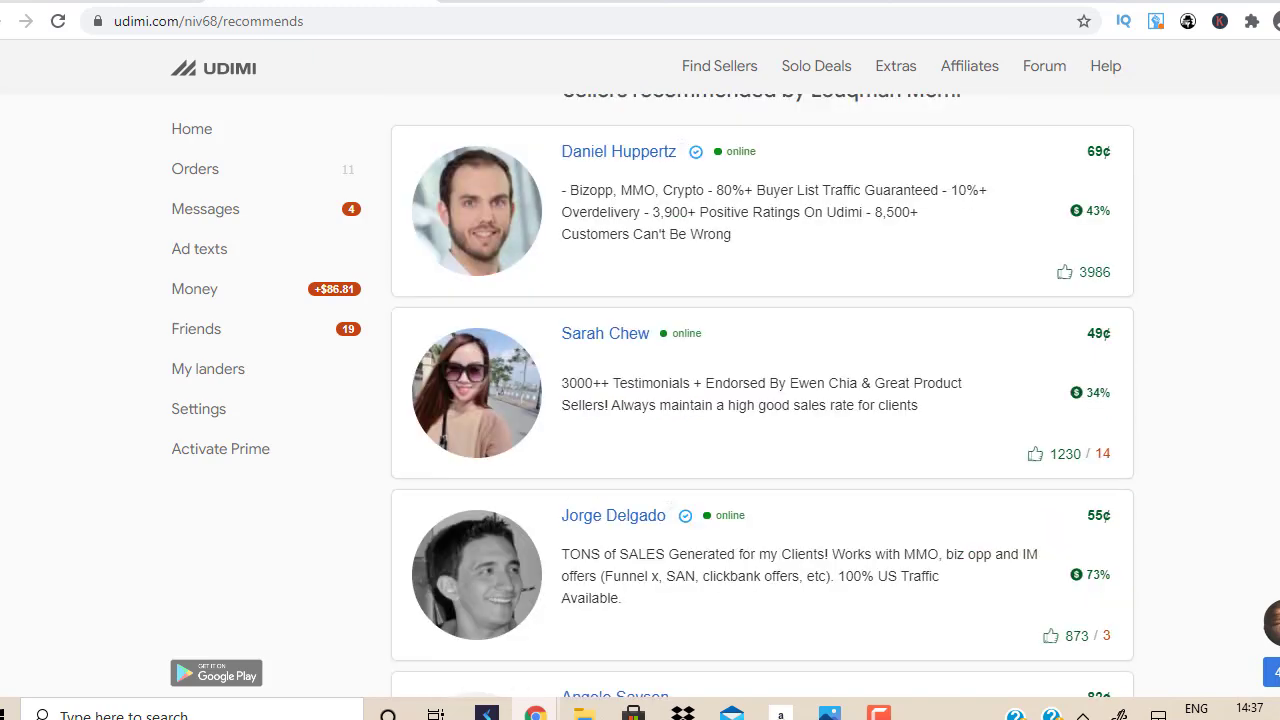
scroll(762, 396, down, 4)
scroll(762, 396, down, 3)
scroll(762, 396, up, 7)
scroll(762, 396, up, 1)
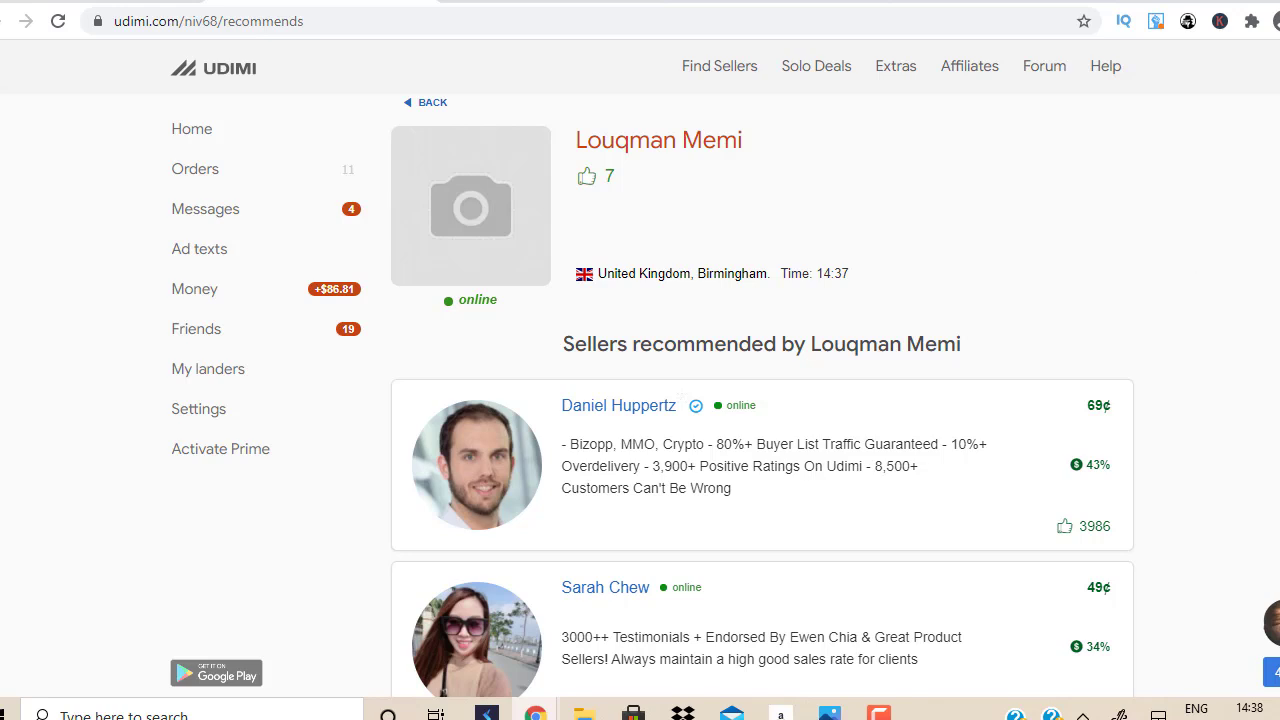
scroll(762, 396, down, 8)
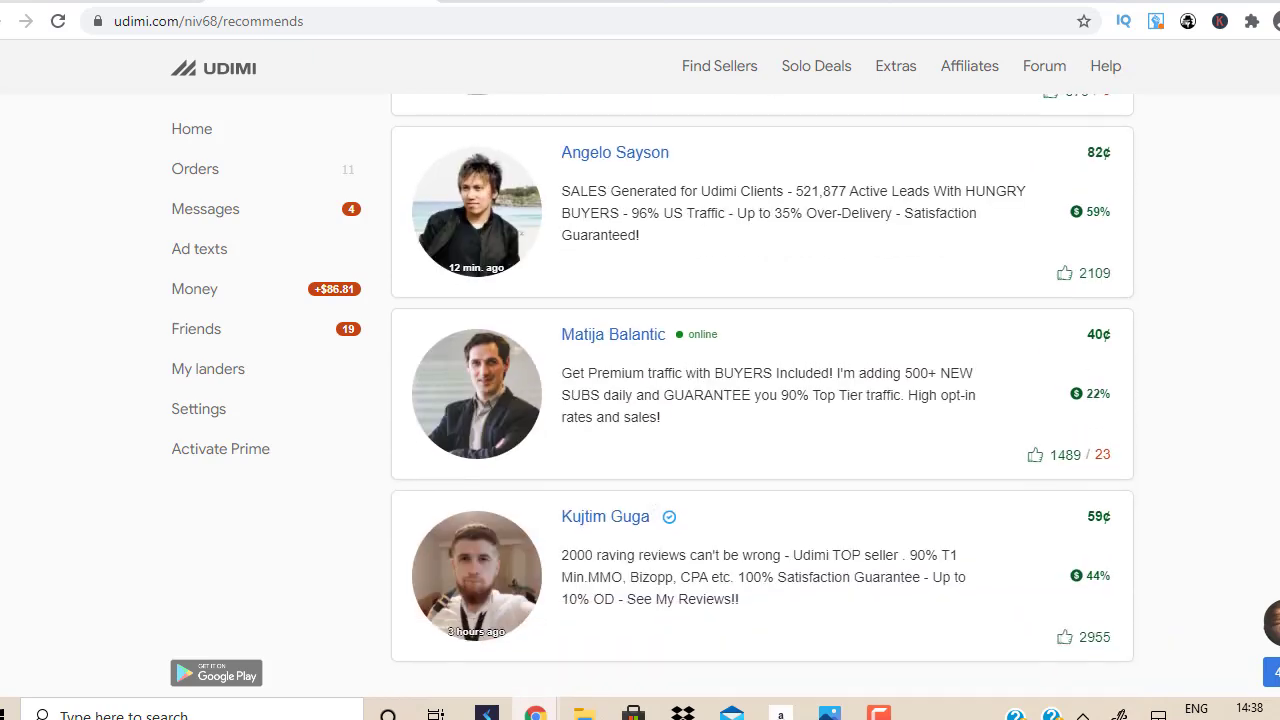
scroll(762, 396, up, 7)
scroll(762, 396, down, 7)
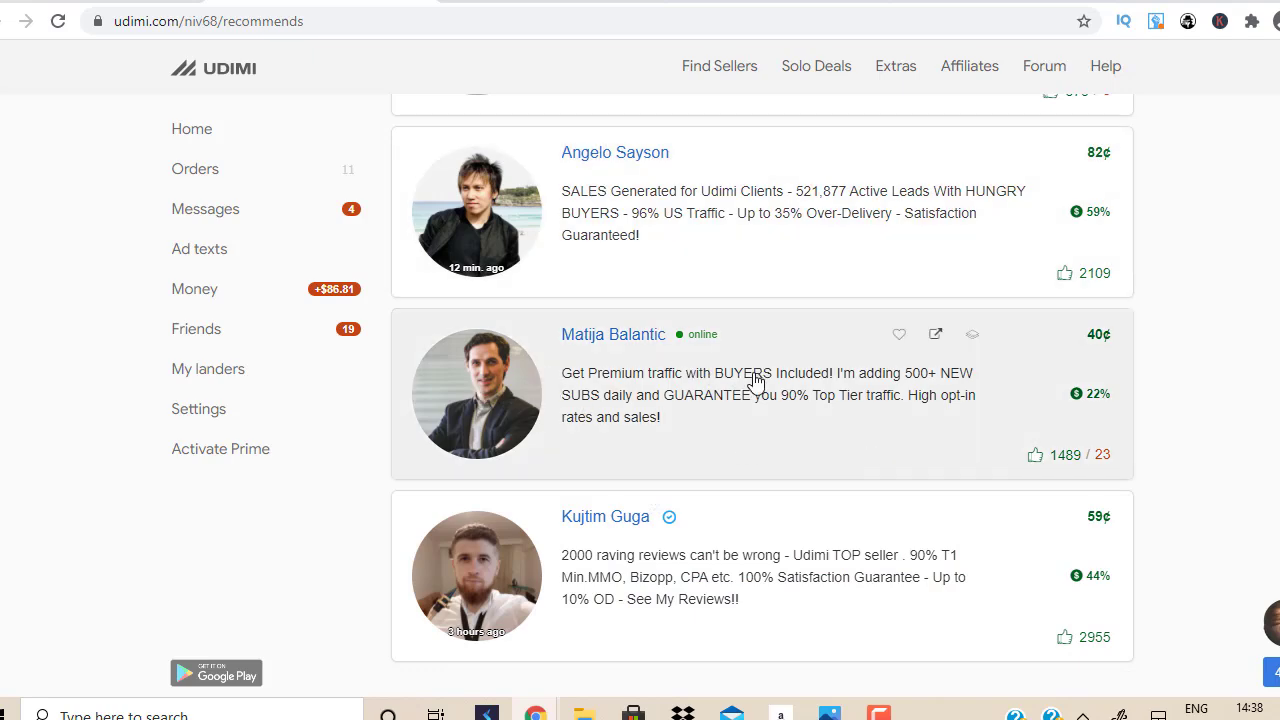
scroll(762, 400, up, 10)
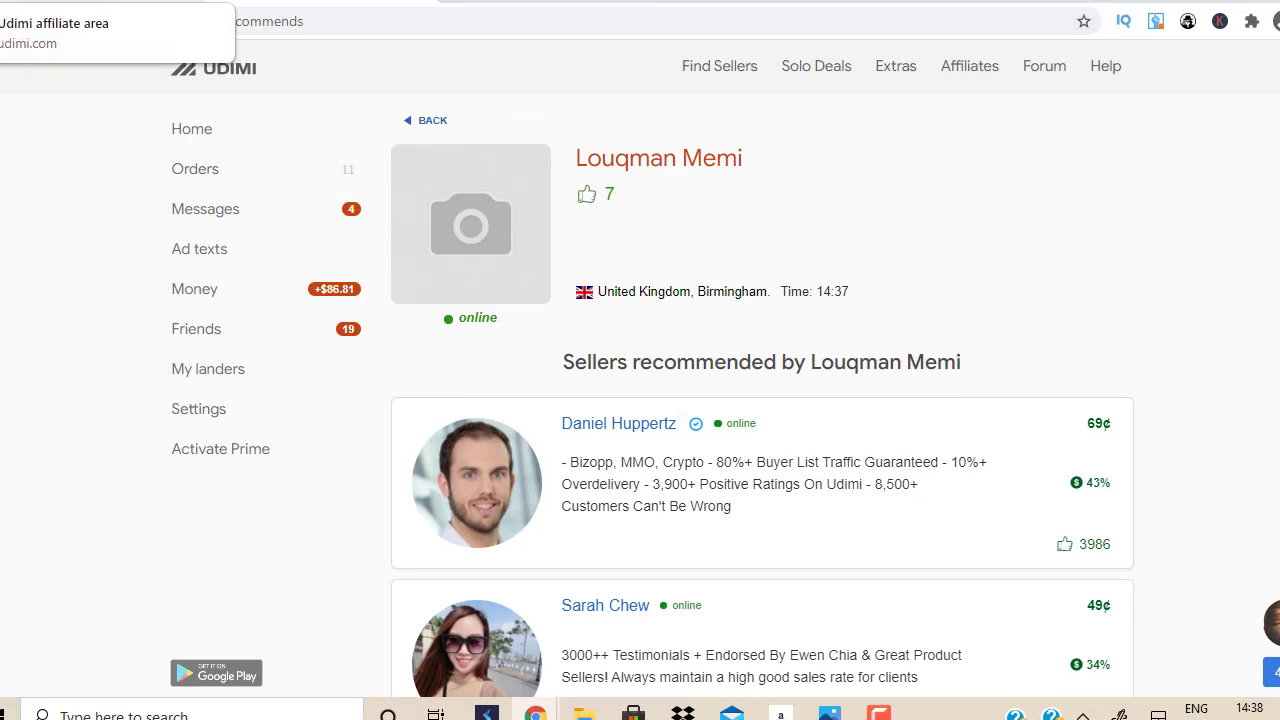
- Open Udimi's seller search from the affiliate area and set the maximum price to $0.70
click(40, 0)
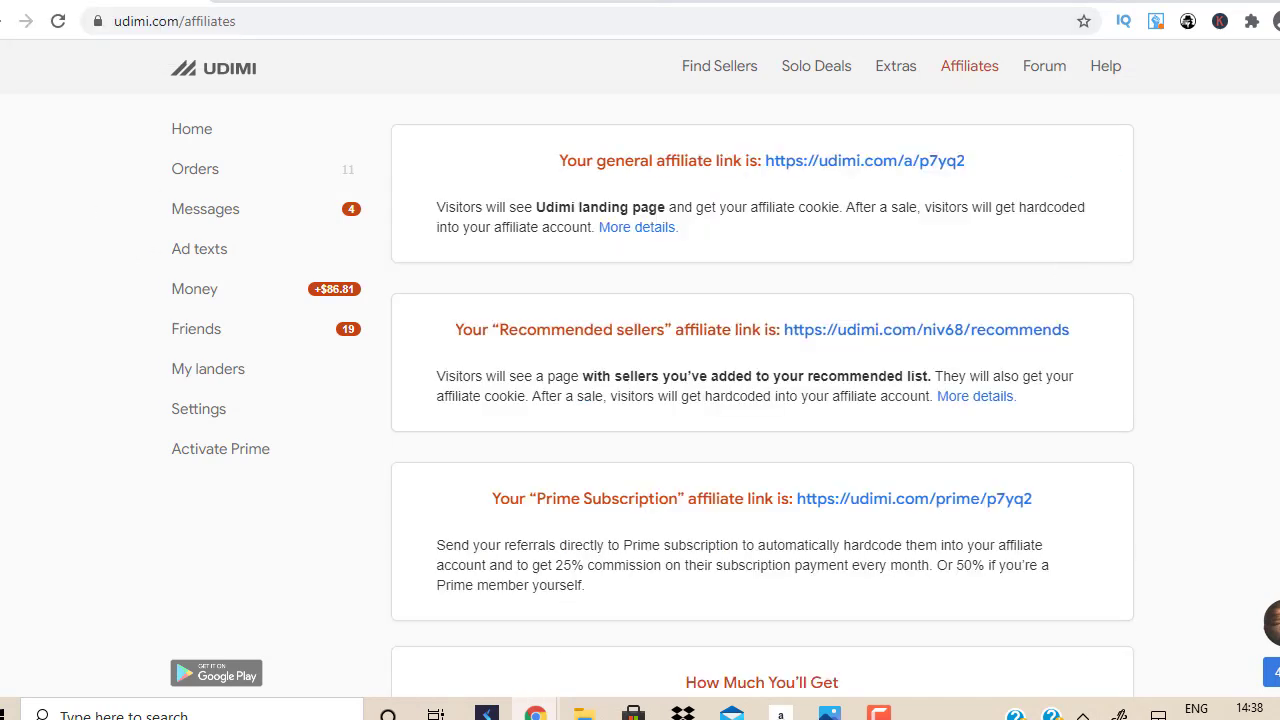
mouse_move(1046, 172)
click(719, 79)
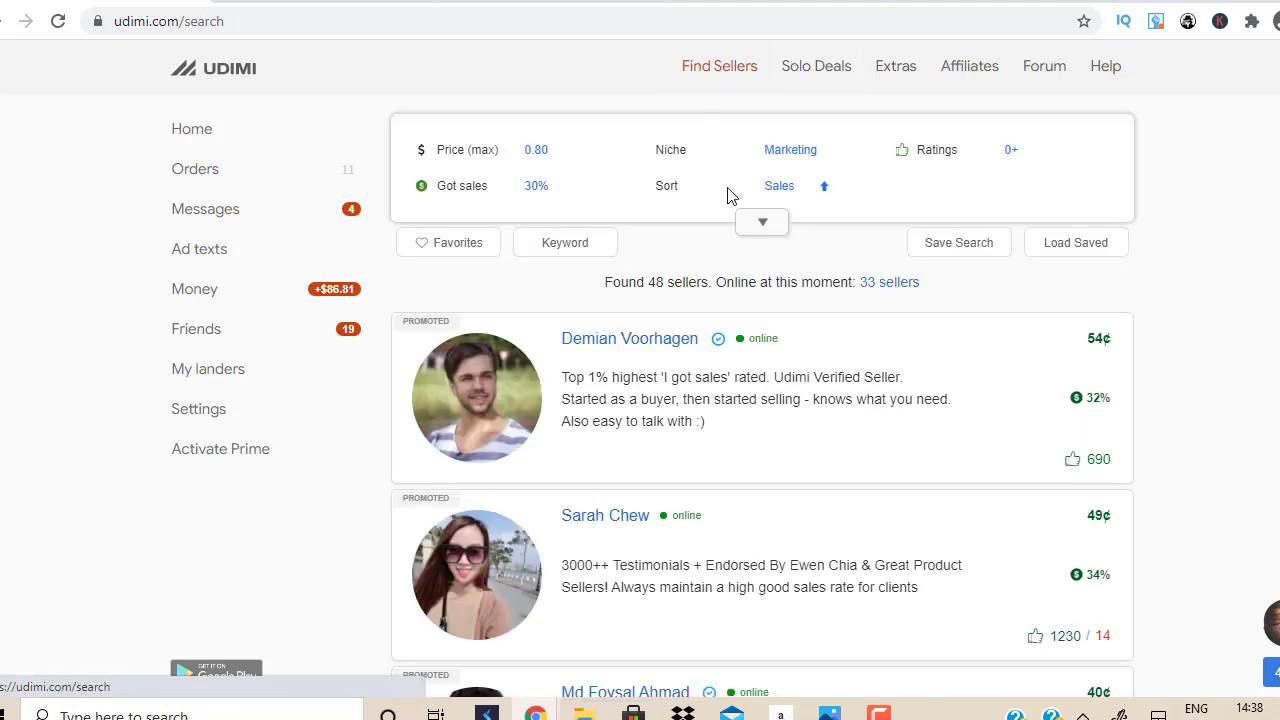
click(538, 152)
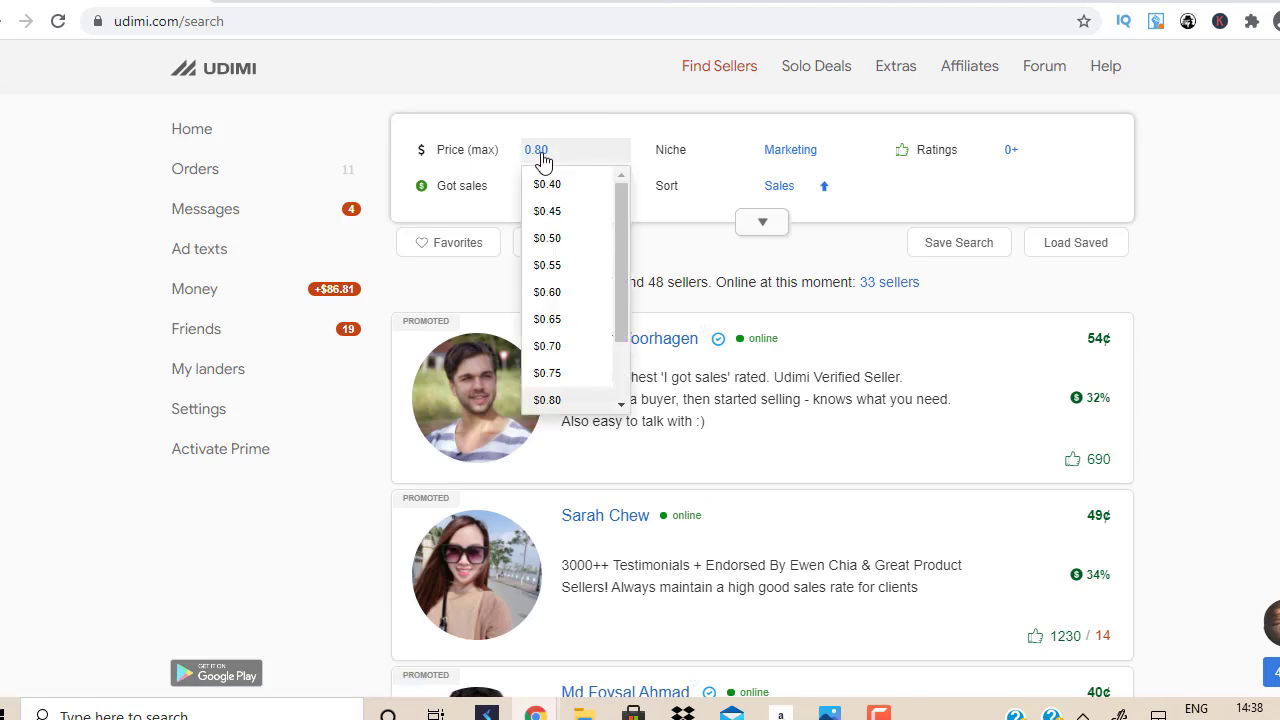
click(563, 349)
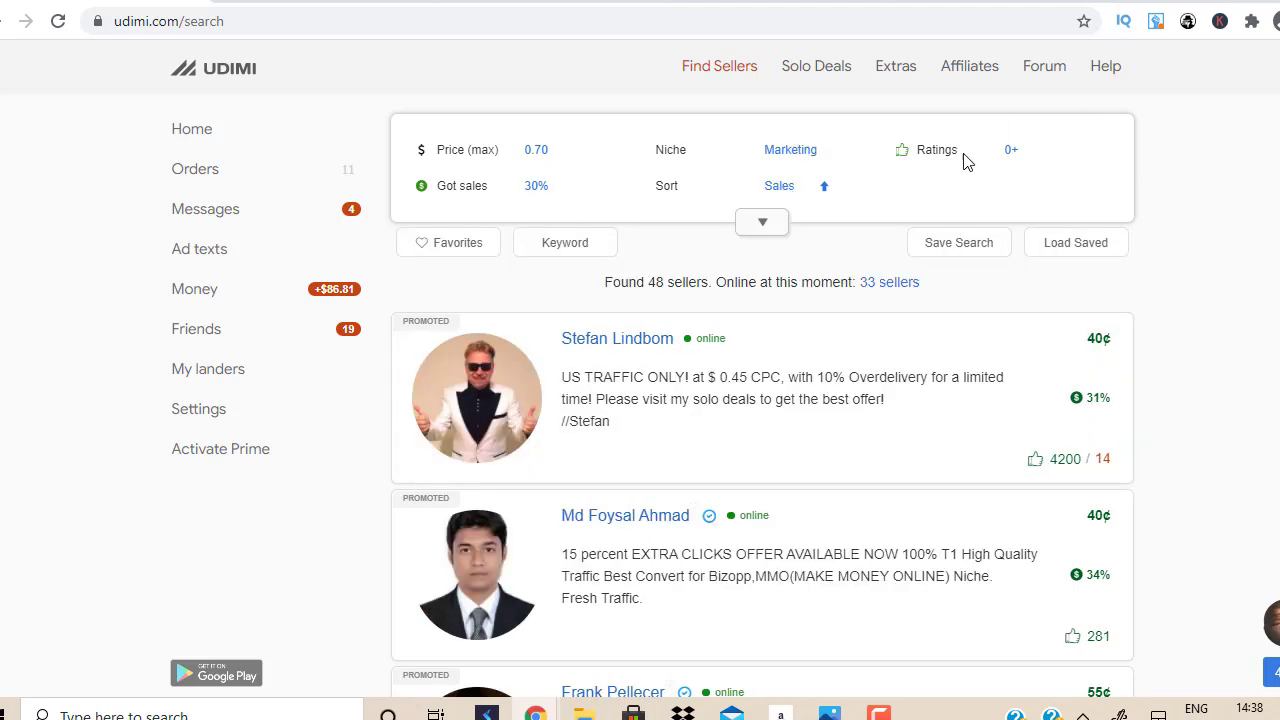
- Open the first promoted seller's profile from the results and check the sales and repeat-customer percentages
scroll(709, 230, down, 2)
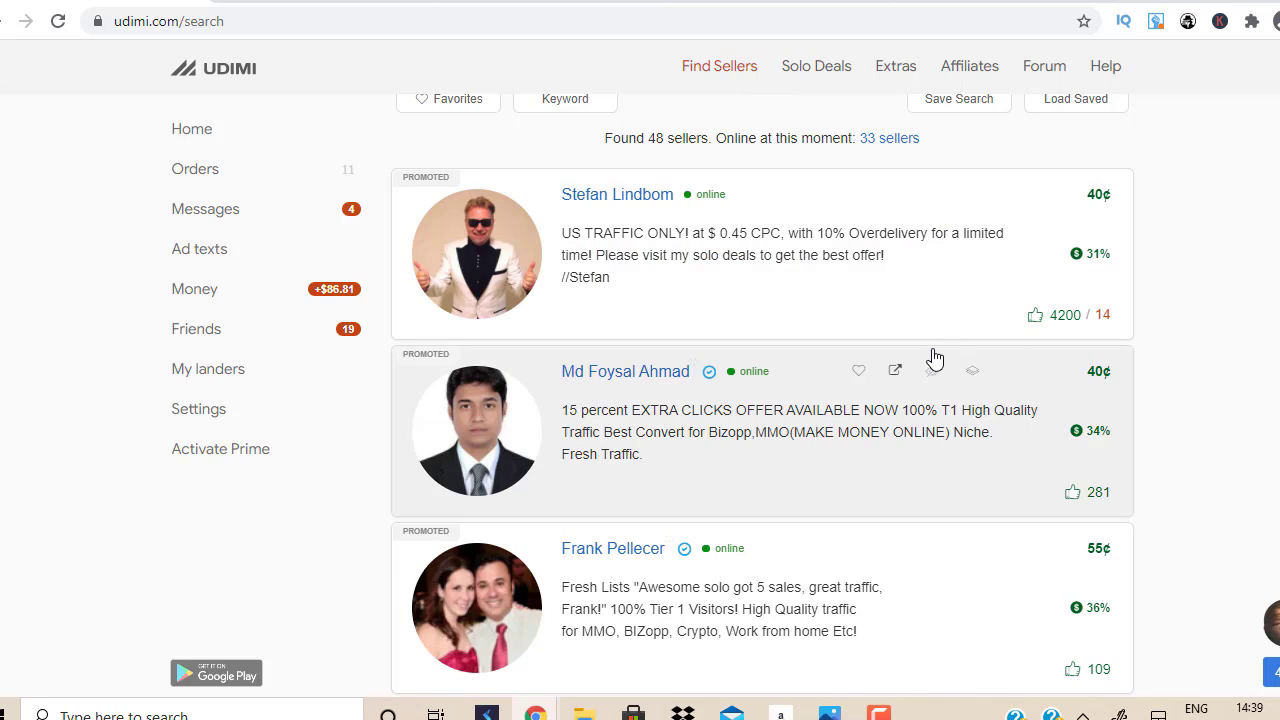
click(590, 200)
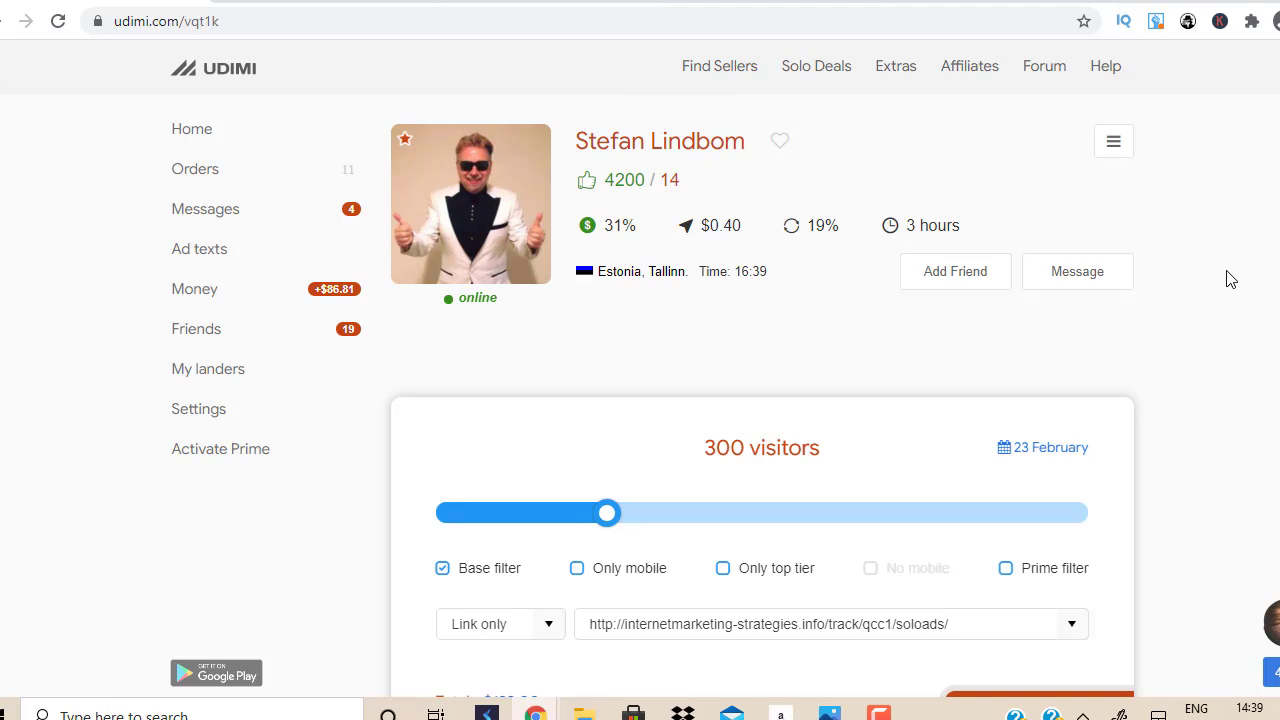
mouse_move(580, 228)
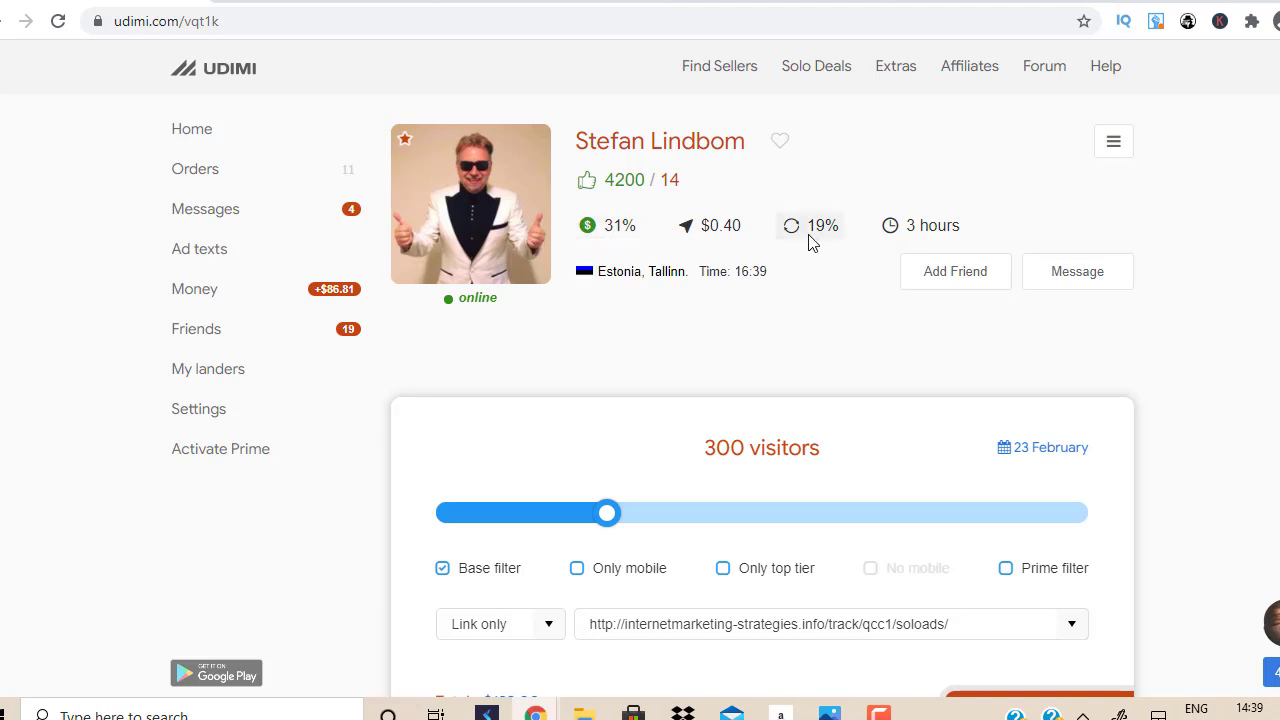
mouse_move(820, 230)
- Review the seller's traffic geography and read through the buyer ratings, including delivered visitors and reported sales
scroll(762, 400, down, 15)
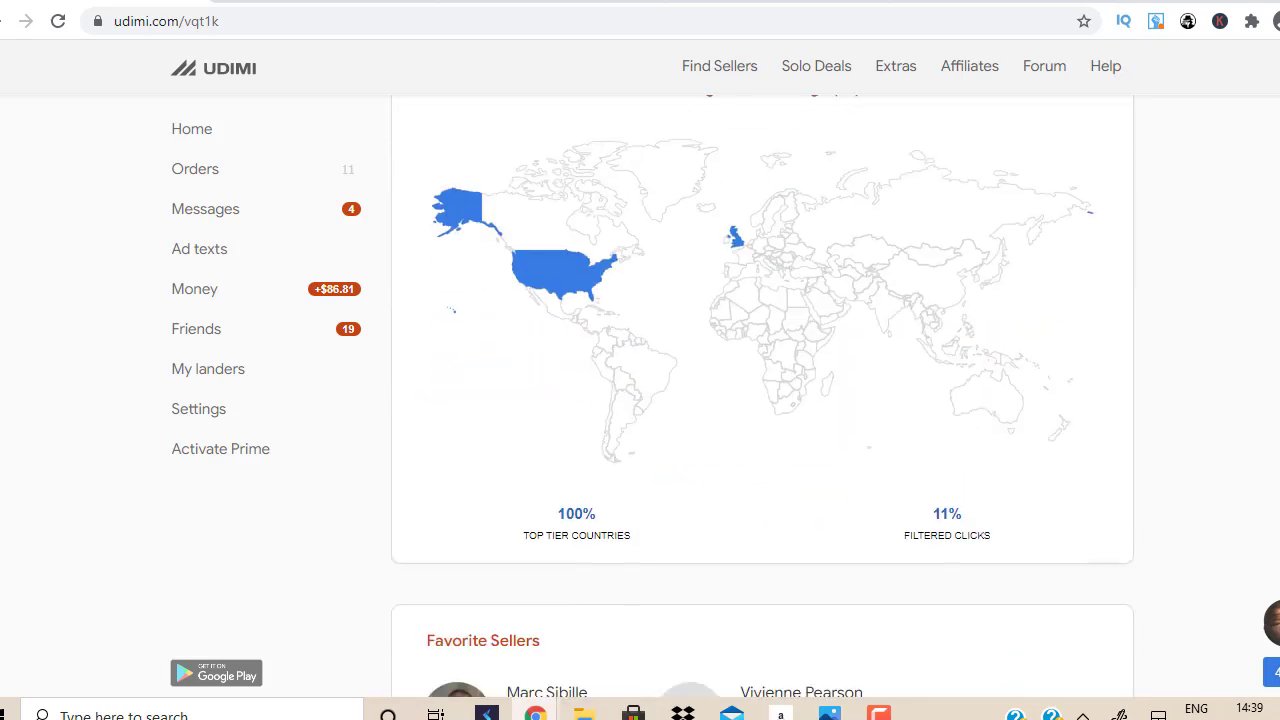
scroll(762, 420, down, 3)
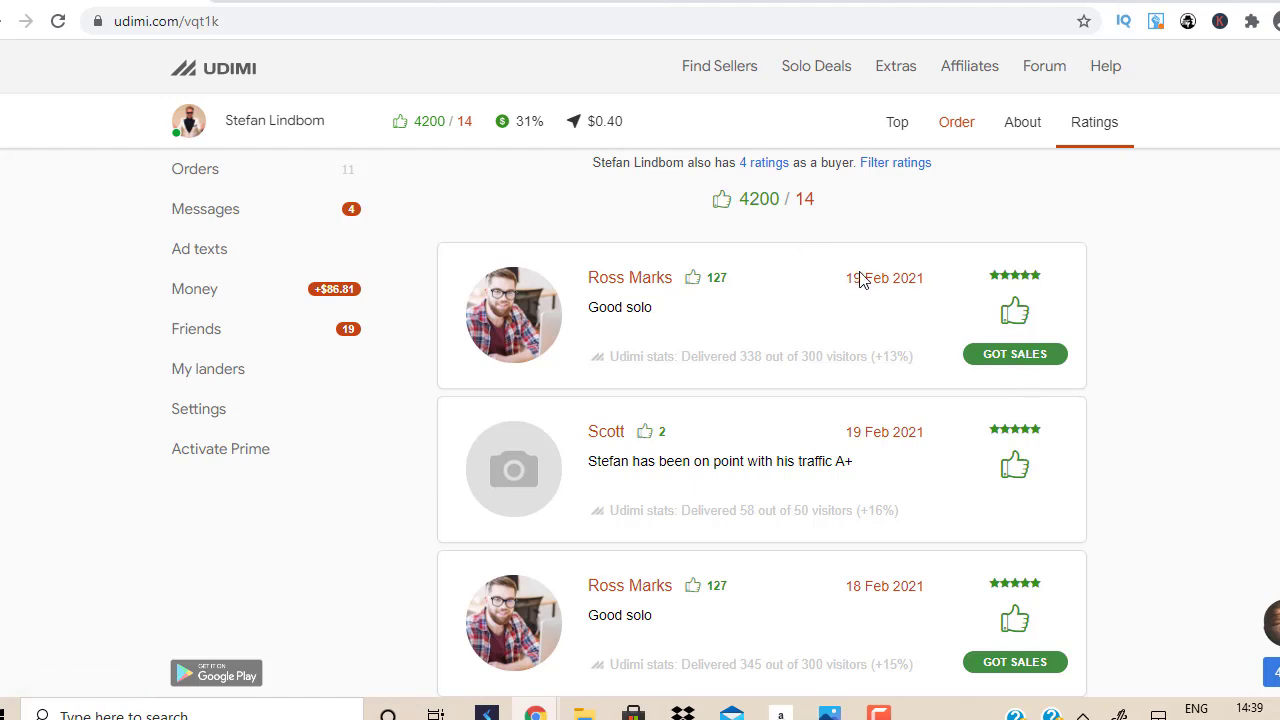
scroll(762, 430, down, 1)
scroll(1041, 385, down, 2)
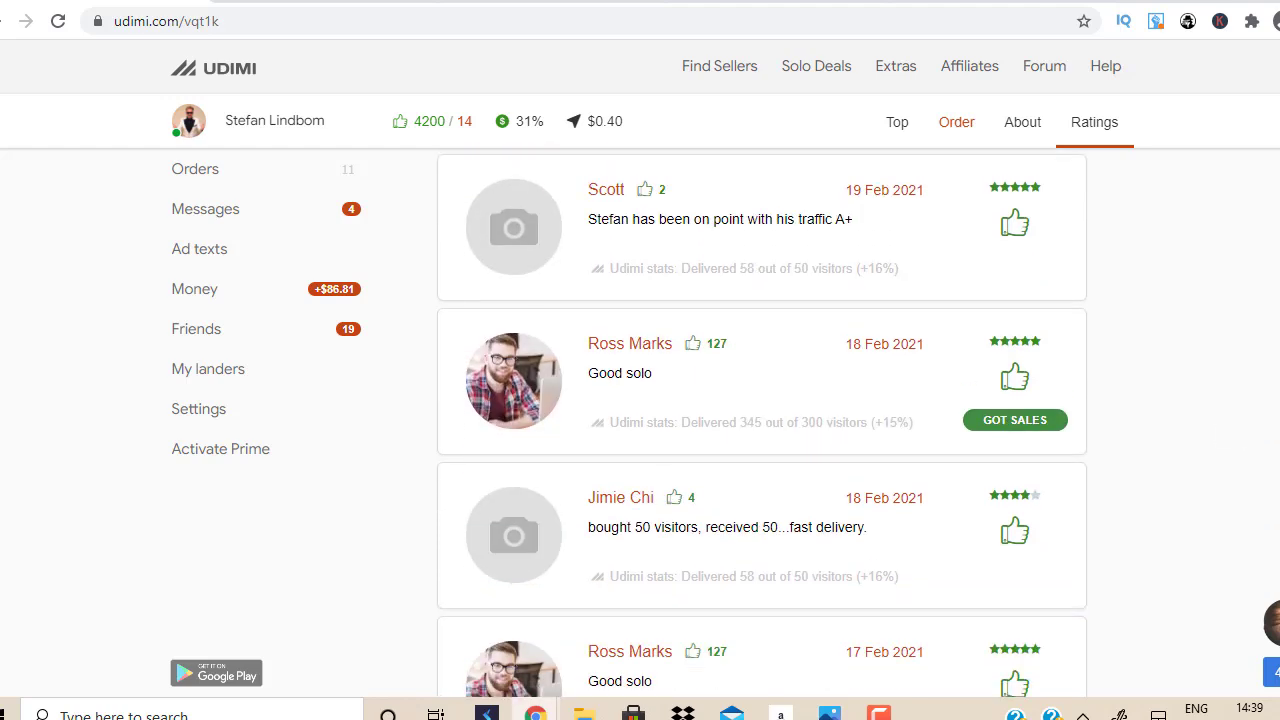
scroll(1041, 385, down, 4)
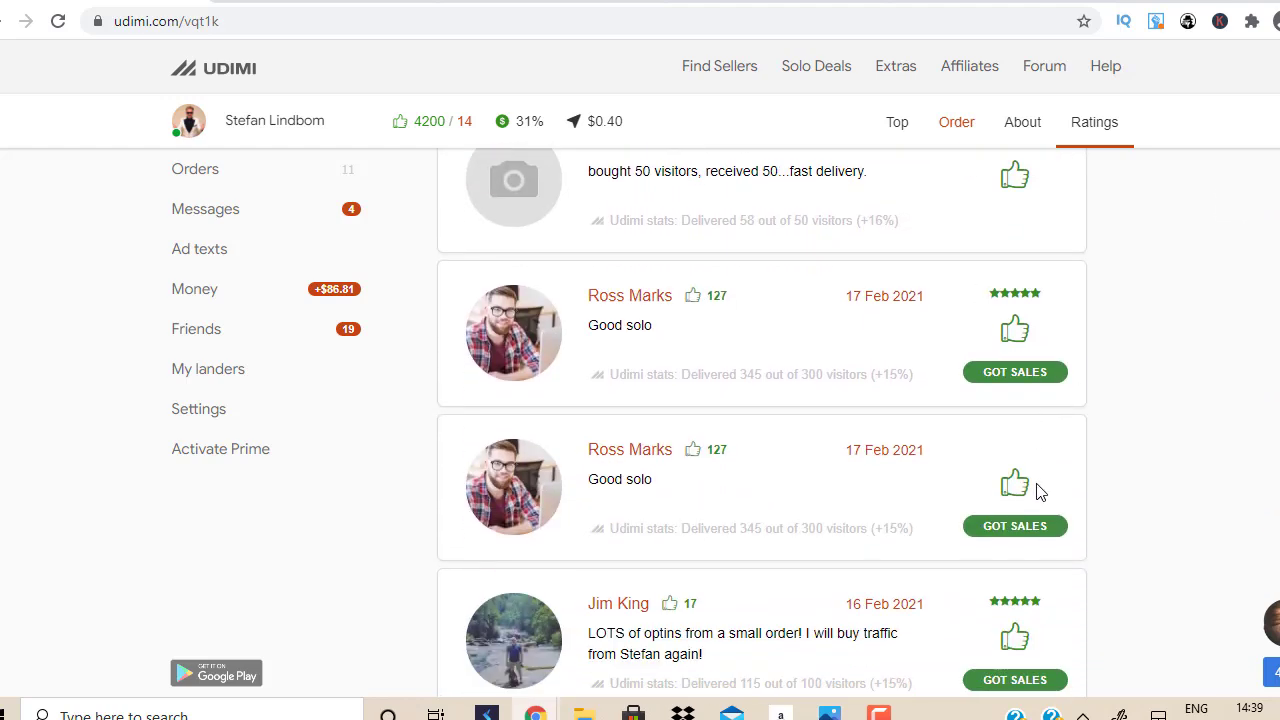
- Read through the remaining buyer ratings on the profile, and expand them into the seller's full ratings list
scroll(1028, 628, down, 1)
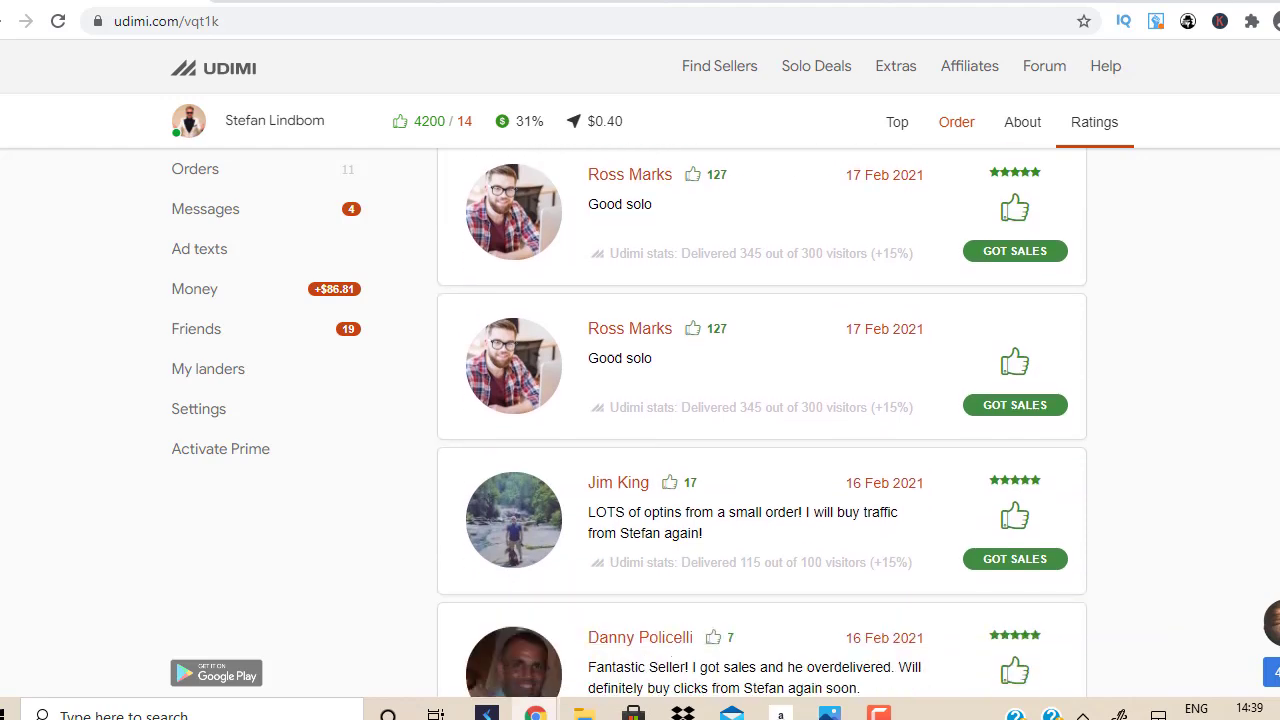
scroll(1088, 443, down, 1)
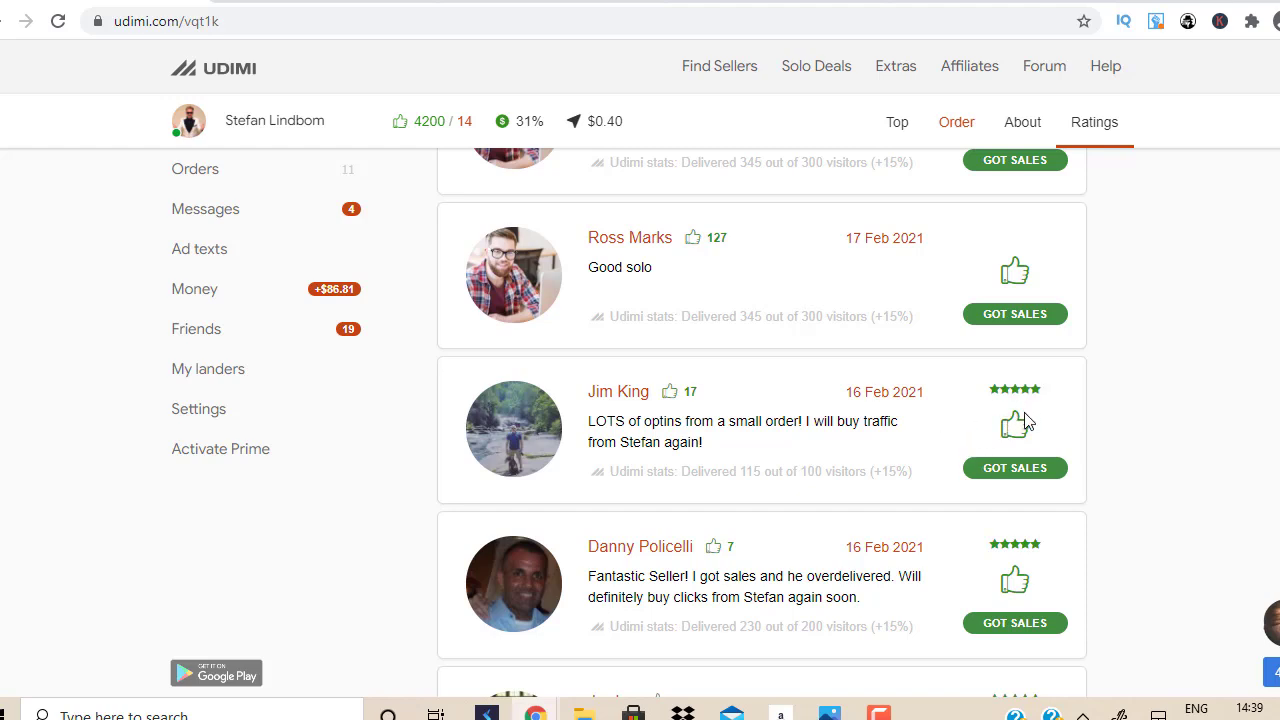
scroll(762, 420, down, 5)
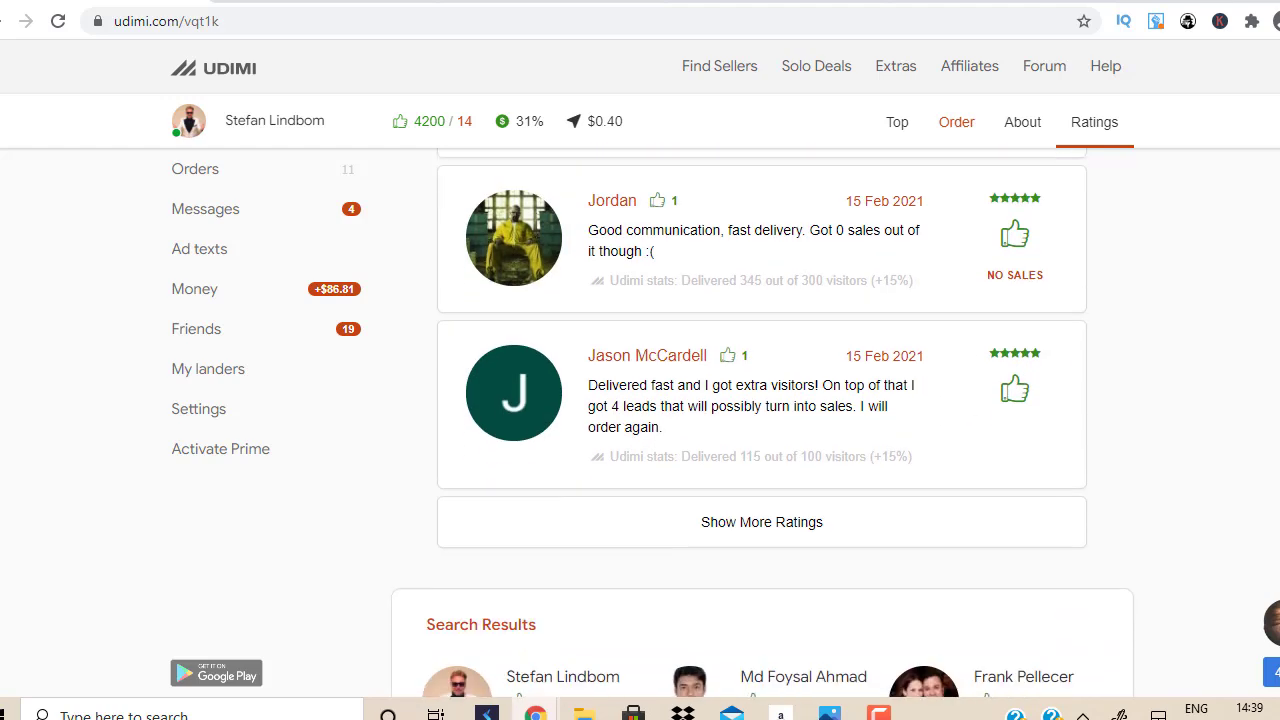
click(755, 515)
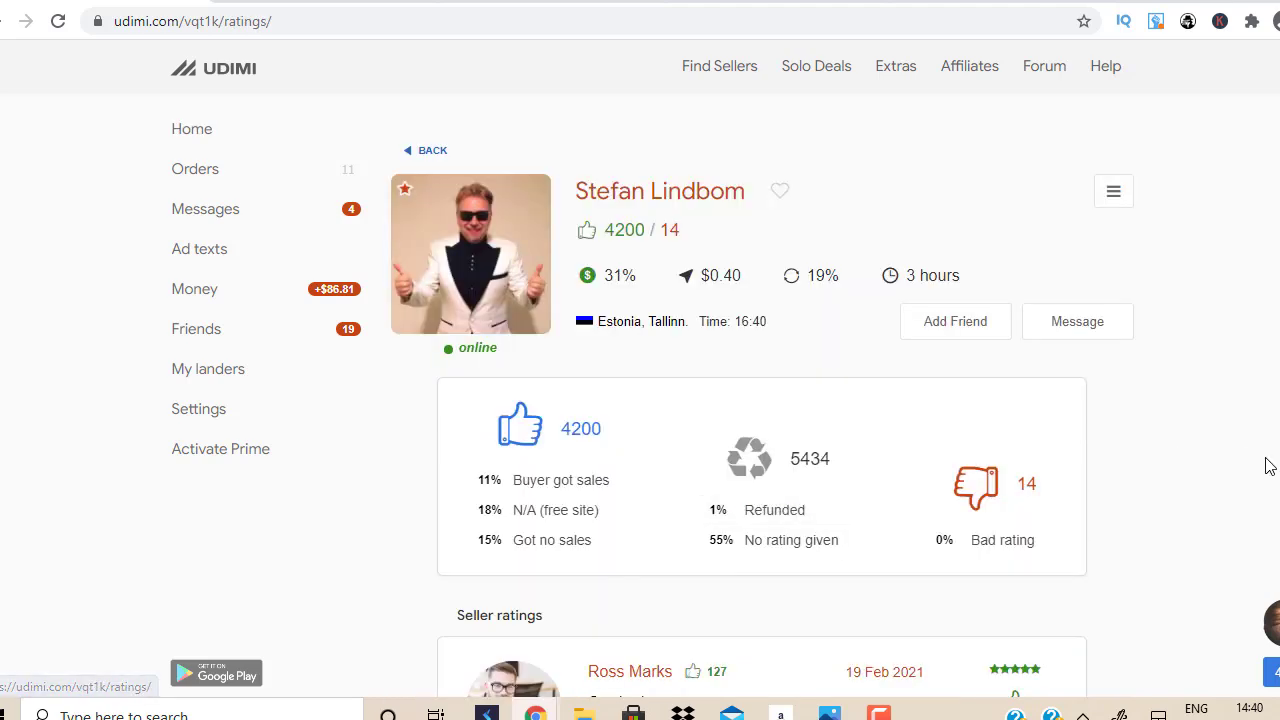
scroll(762, 400, down, 15)
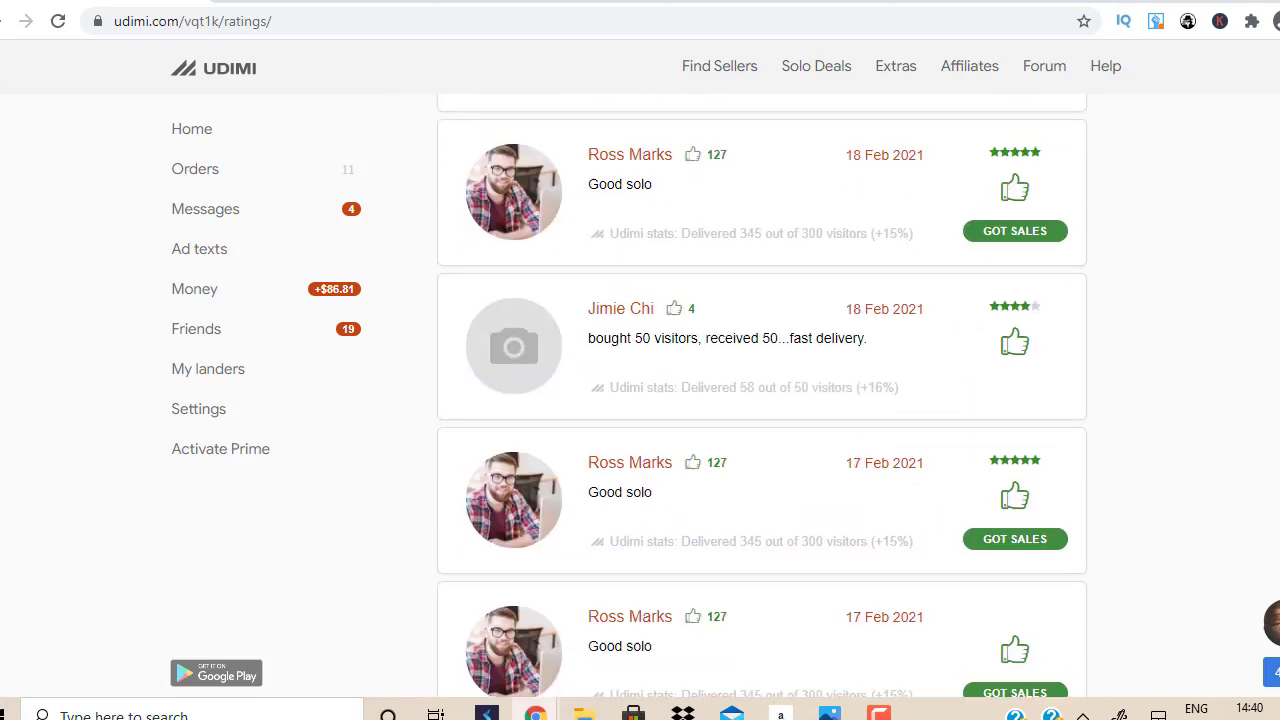
scroll(762, 400, down, 5)
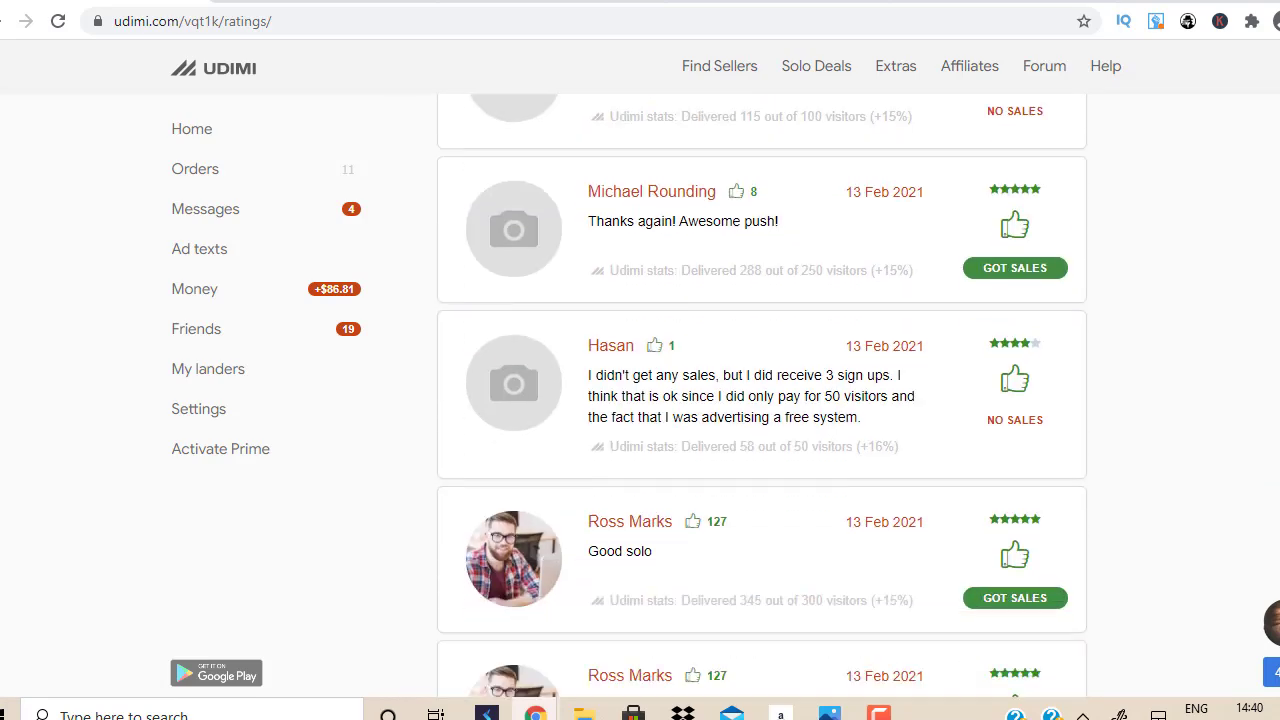
scroll(762, 400, down, 7)
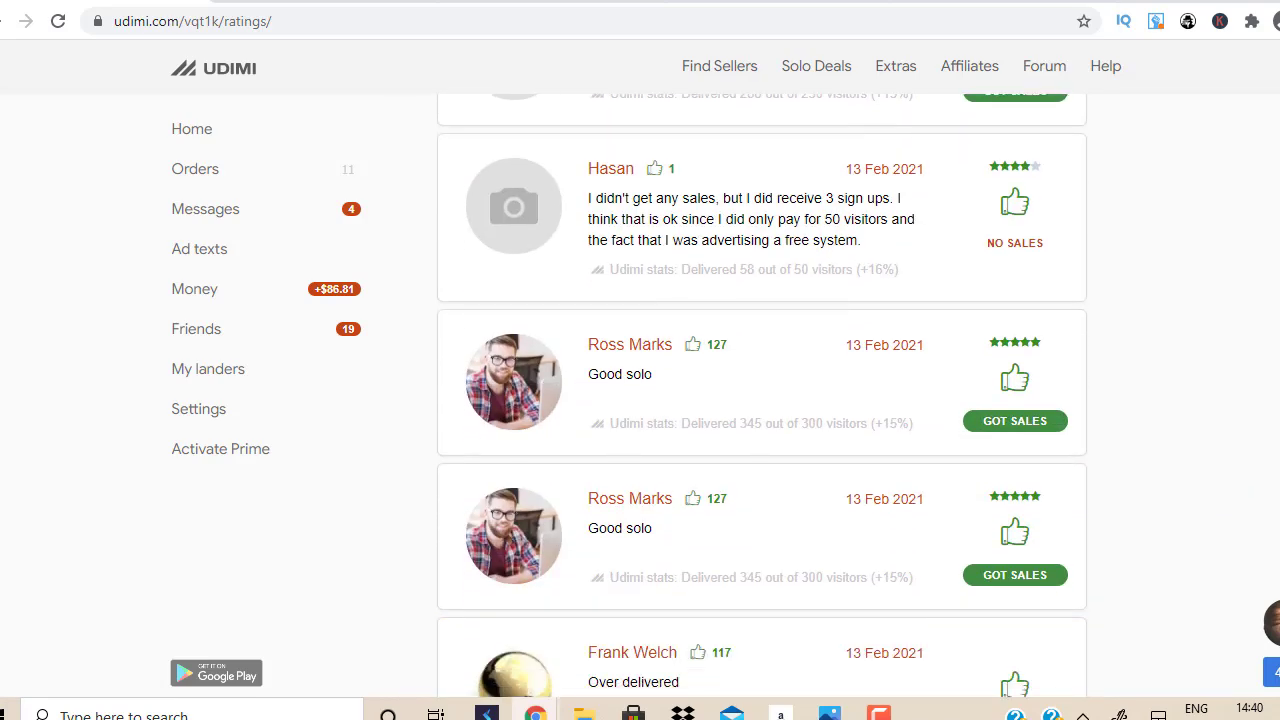
scroll(762, 400, up, 10)
scroll(762, 400, up, 12)
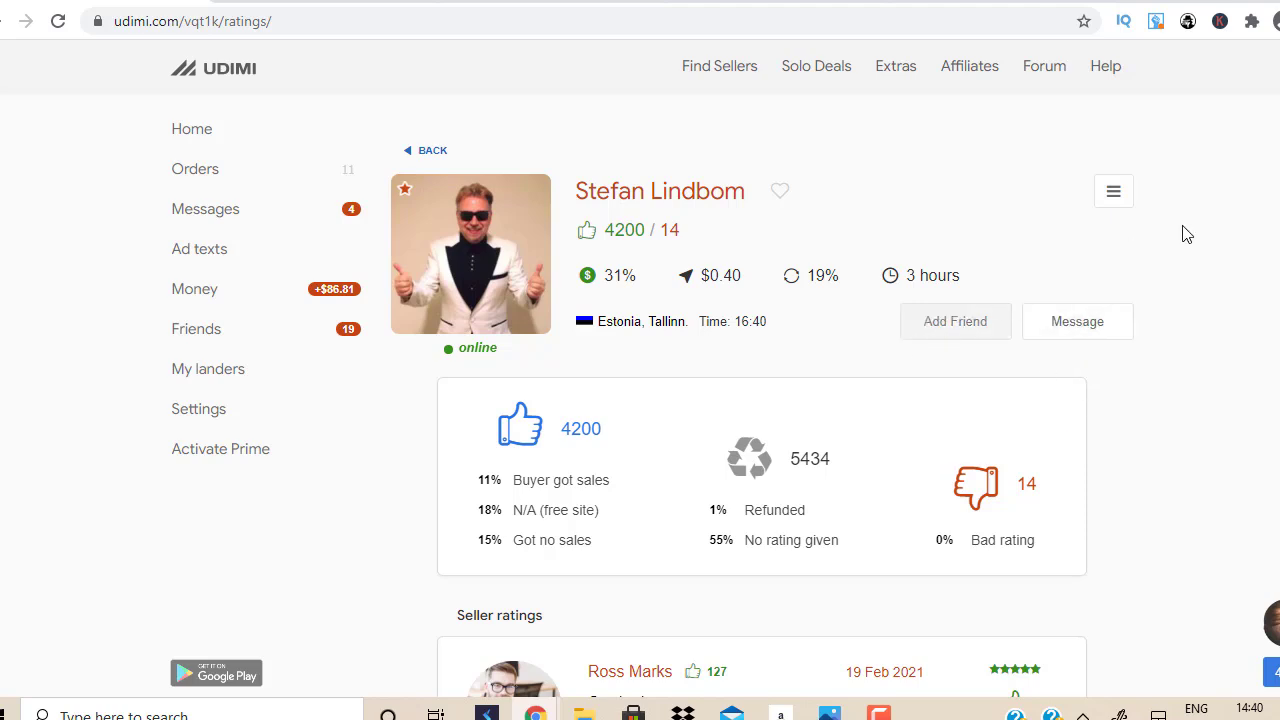
- Compare the seller's overall rating breakdown with the individual buyer reviews, checking who reported sales and how many visitors were delivered
scroll(760, 400, down, 2)
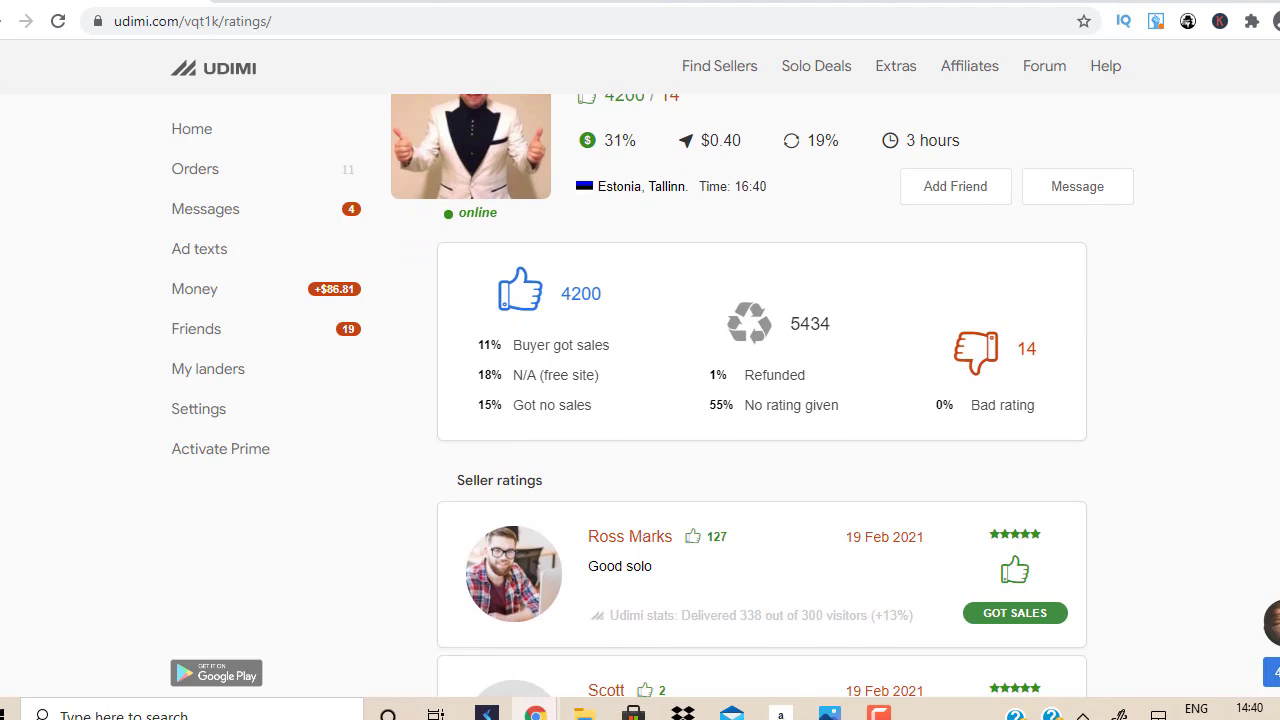
scroll(760, 400, down, 3)
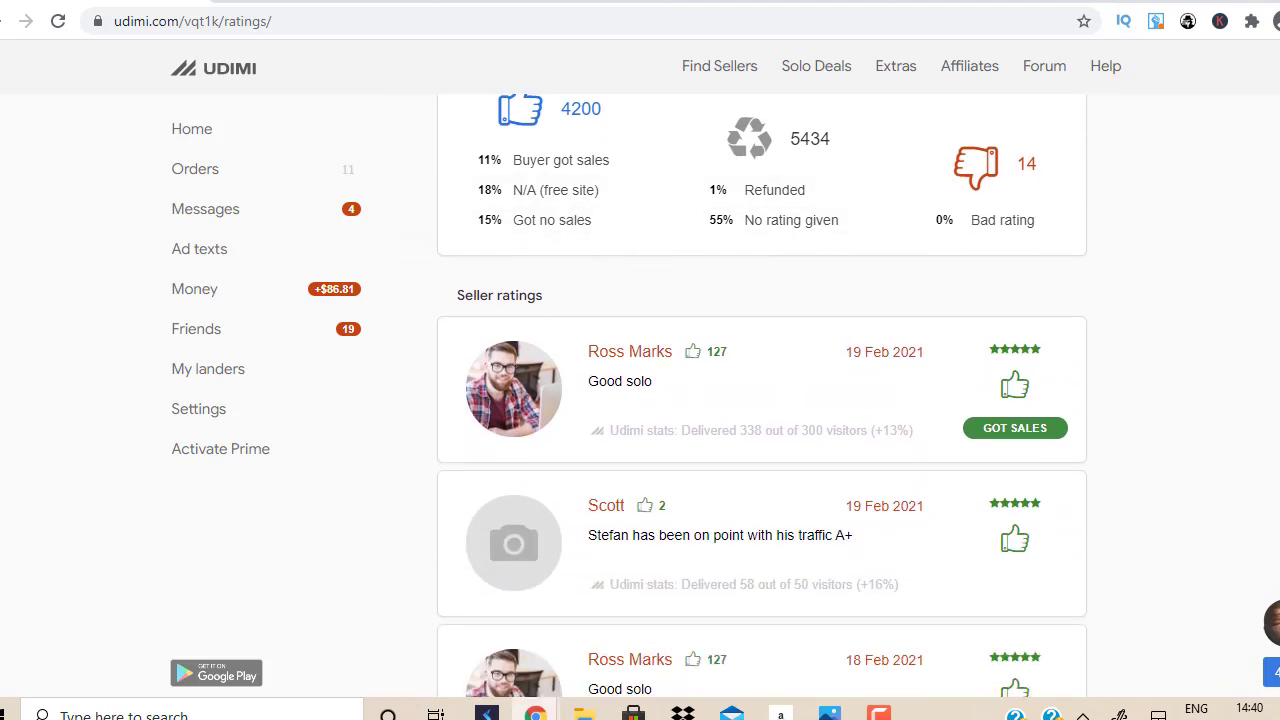
scroll(790, 613, down, 20)
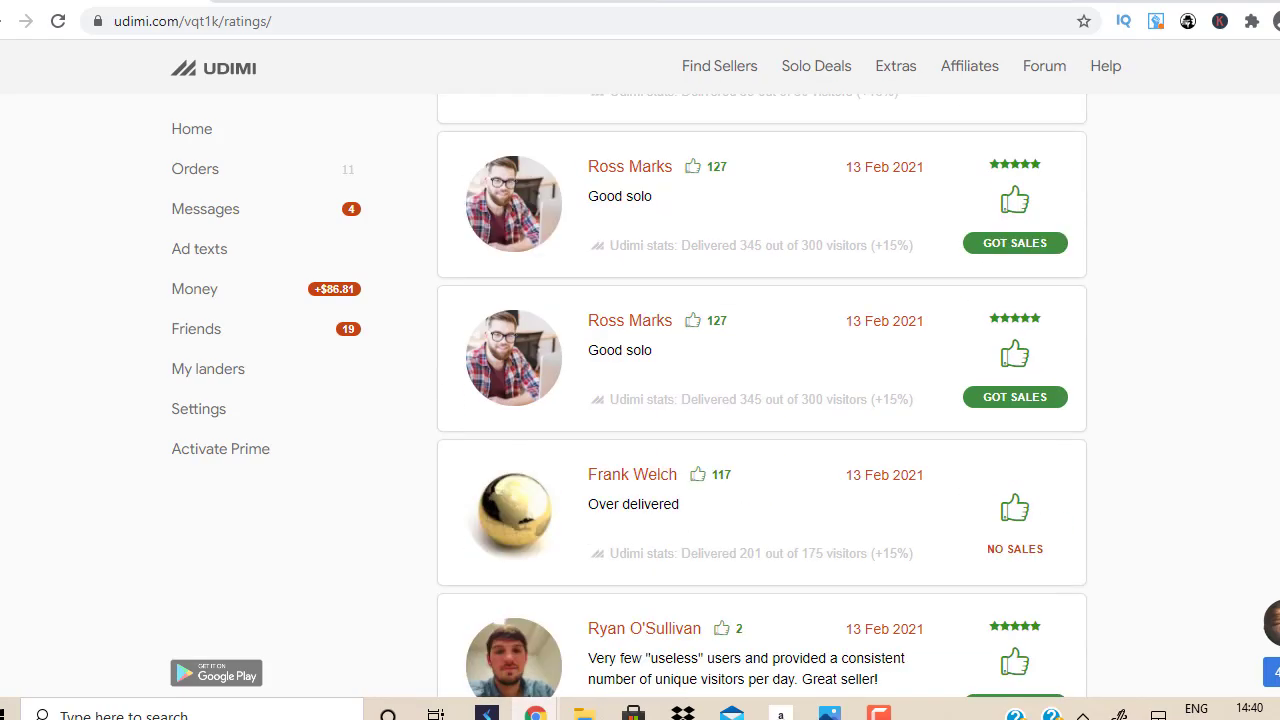
scroll(790, 613, up, 20)
scroll(790, 613, down, 10)
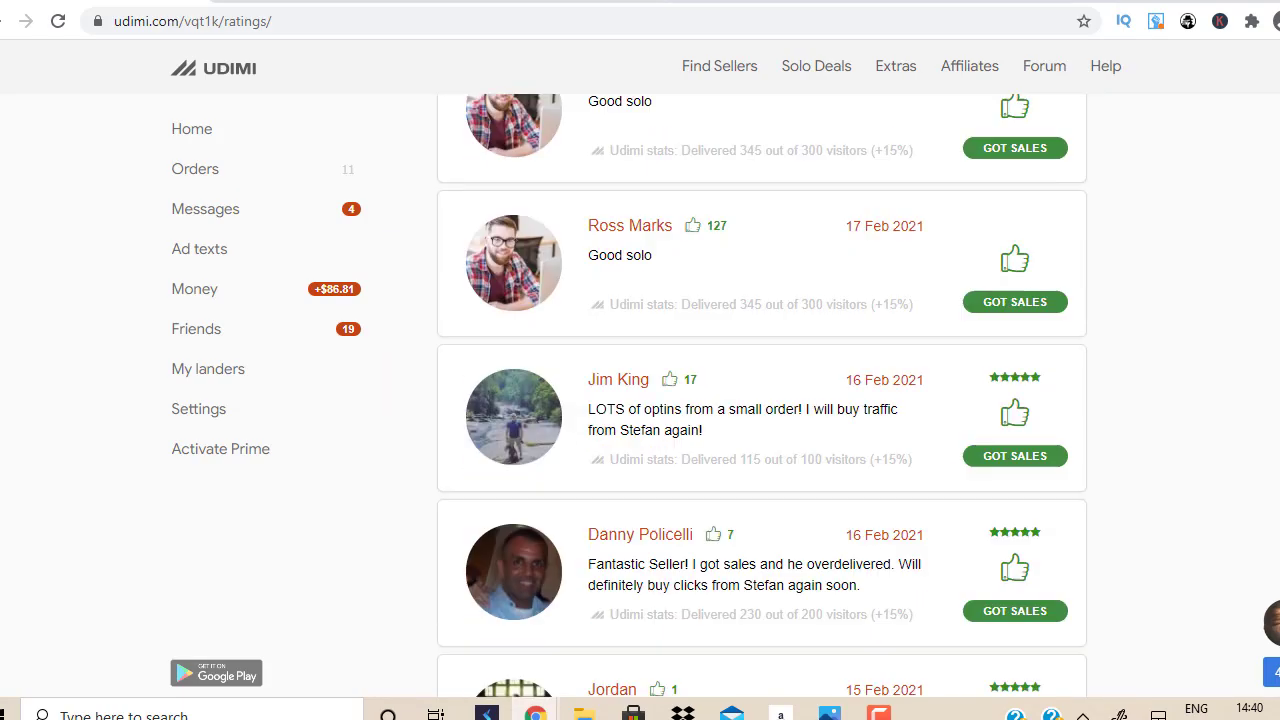
scroll(790, 613, up, 10)
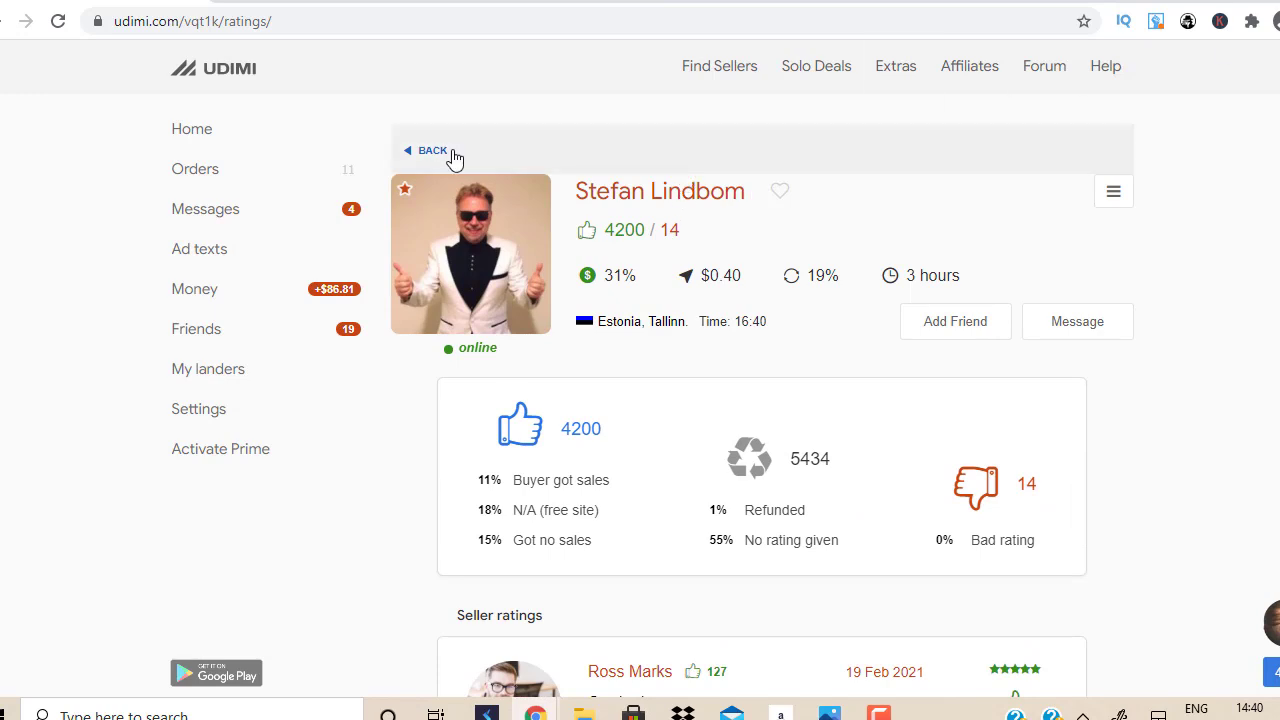
- Return to the seller's profile and review the order form for 300 visitors, including its filters, link and total price
click(430, 153)
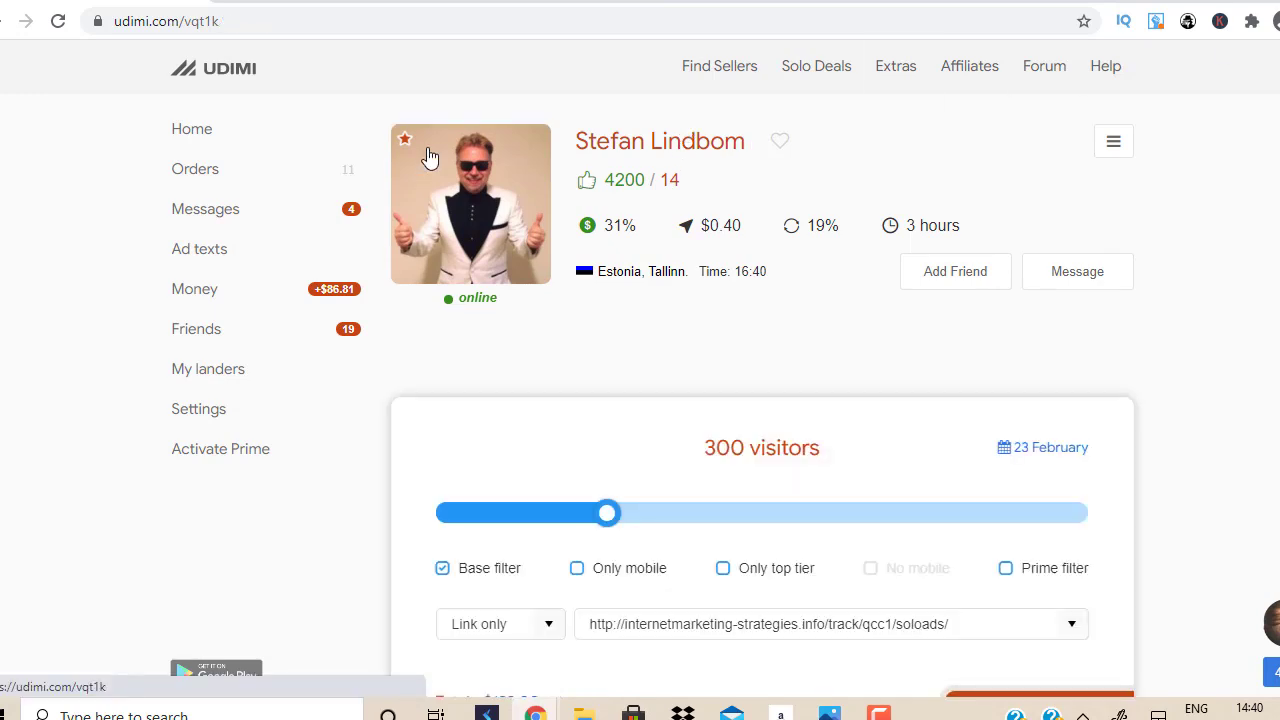
scroll(636, 332, down, 2)
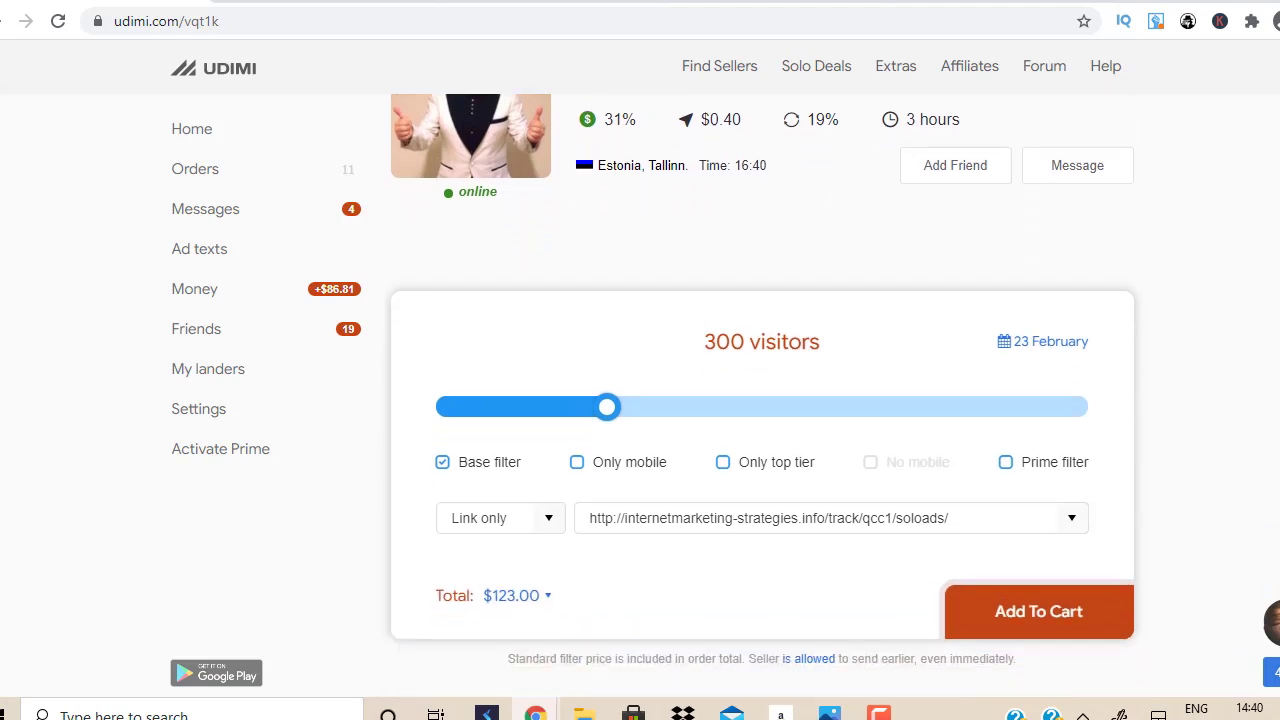
mouse_move(607, 300)
mouse_down()
mouse_move(1157, 337)
mouse_move(591, 297)
mouse_move(680, 293)
mouse_move(592, 298)
mouse_move(605, 300)
mouse_up()
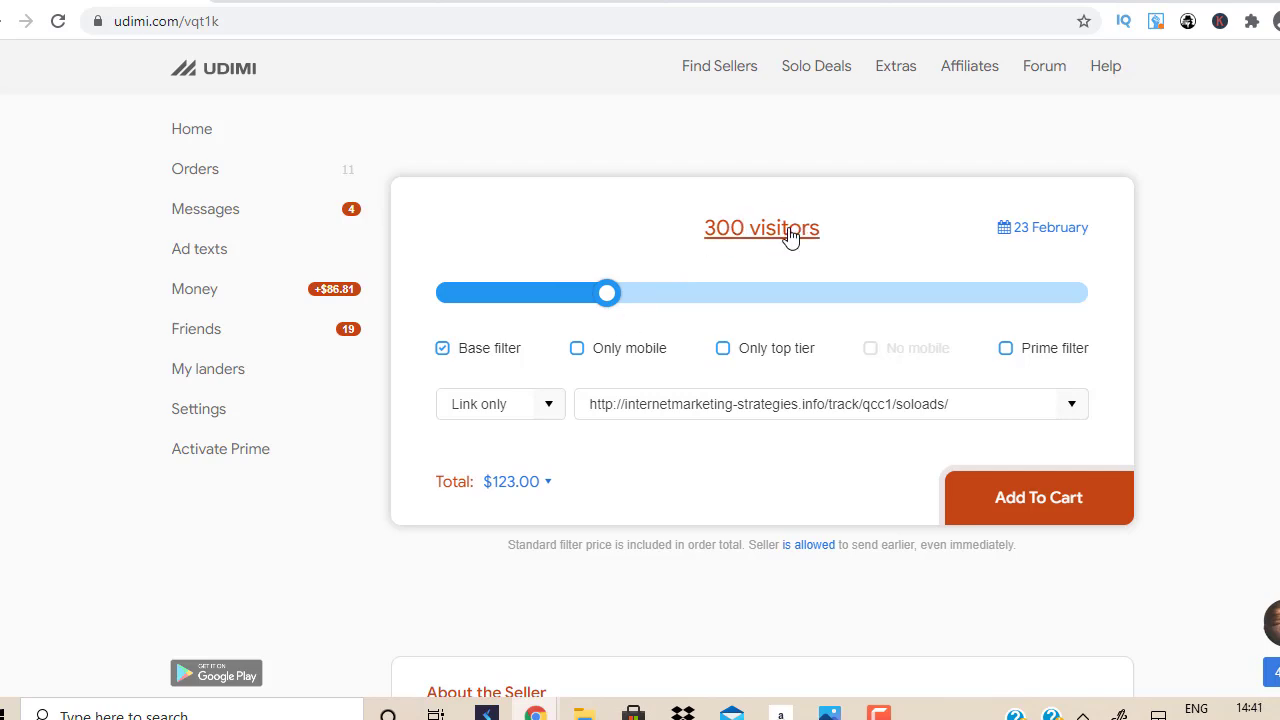
- View the opt-in page and its email sign-up field, and return to the seller's order form on Udimi
click(572, 1)
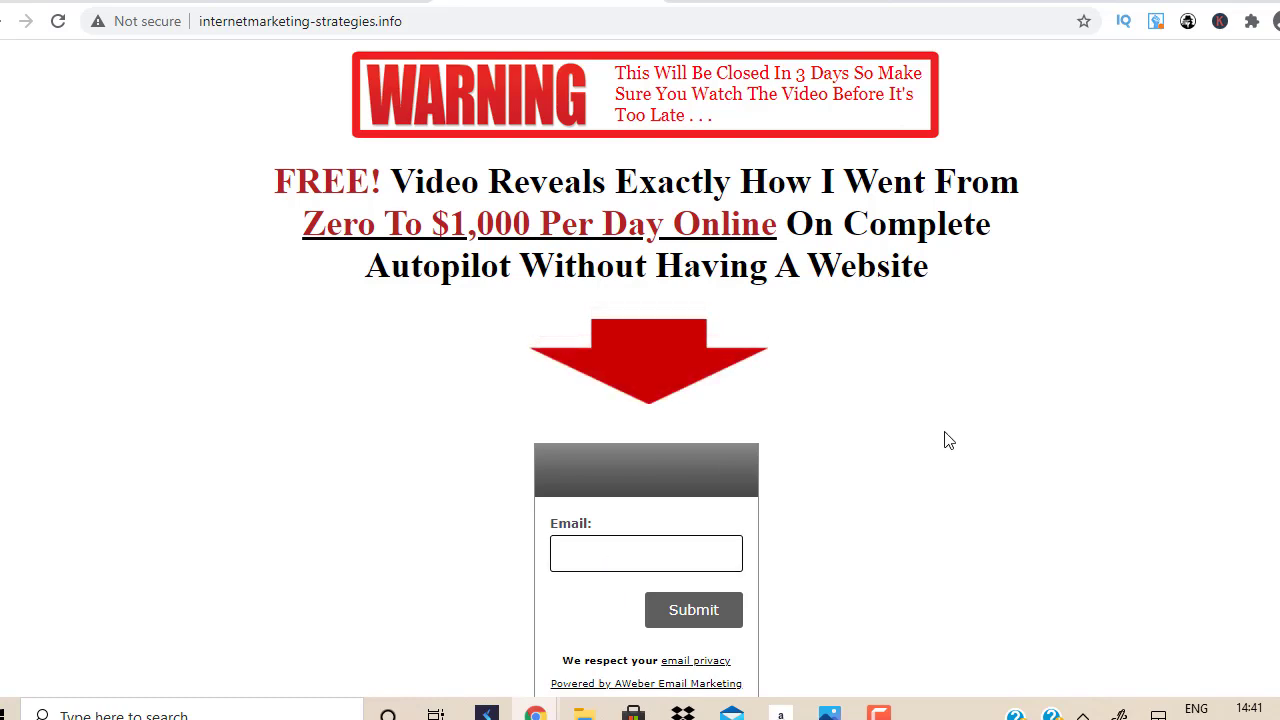
click(606, 560)
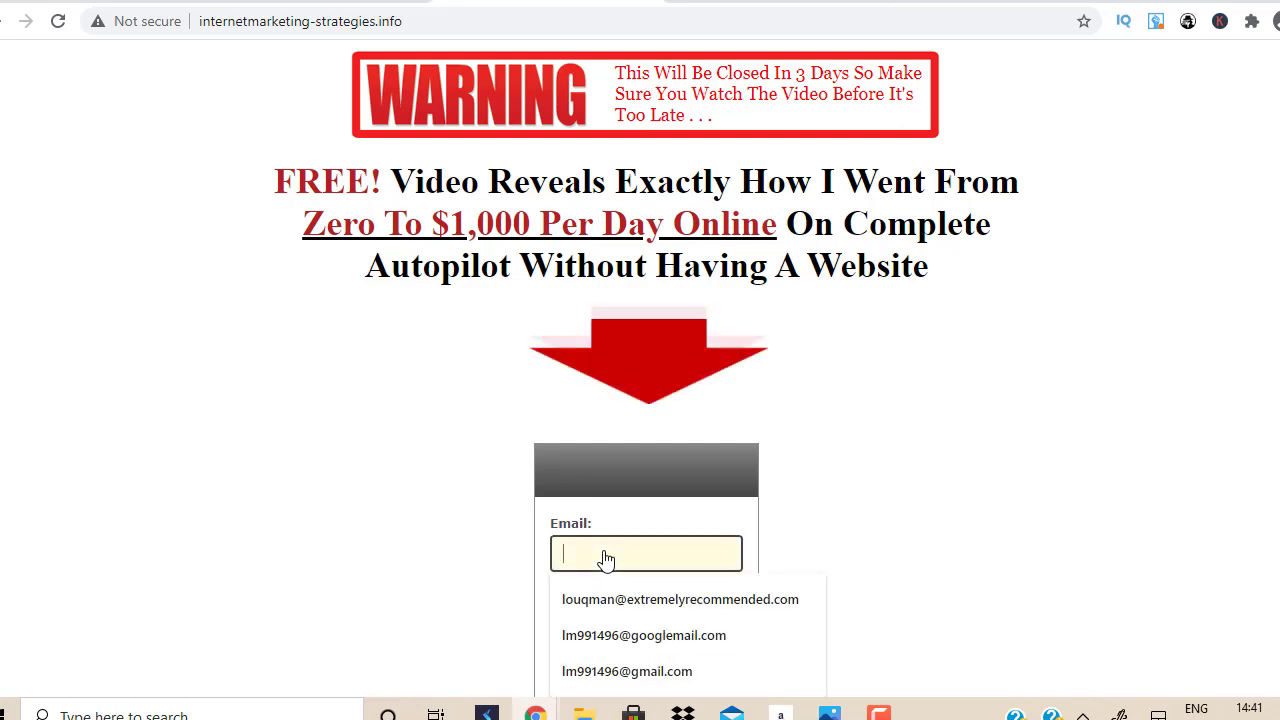
click(897, 522)
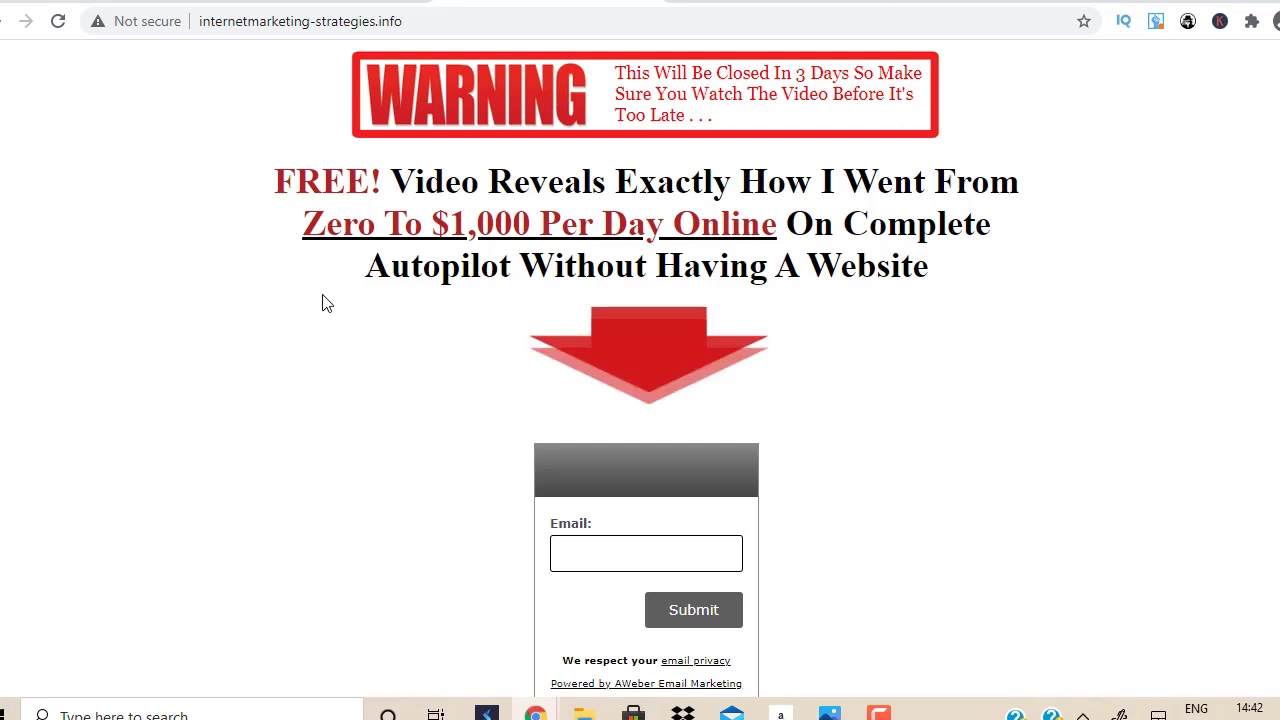
key(ctrl+Tab)
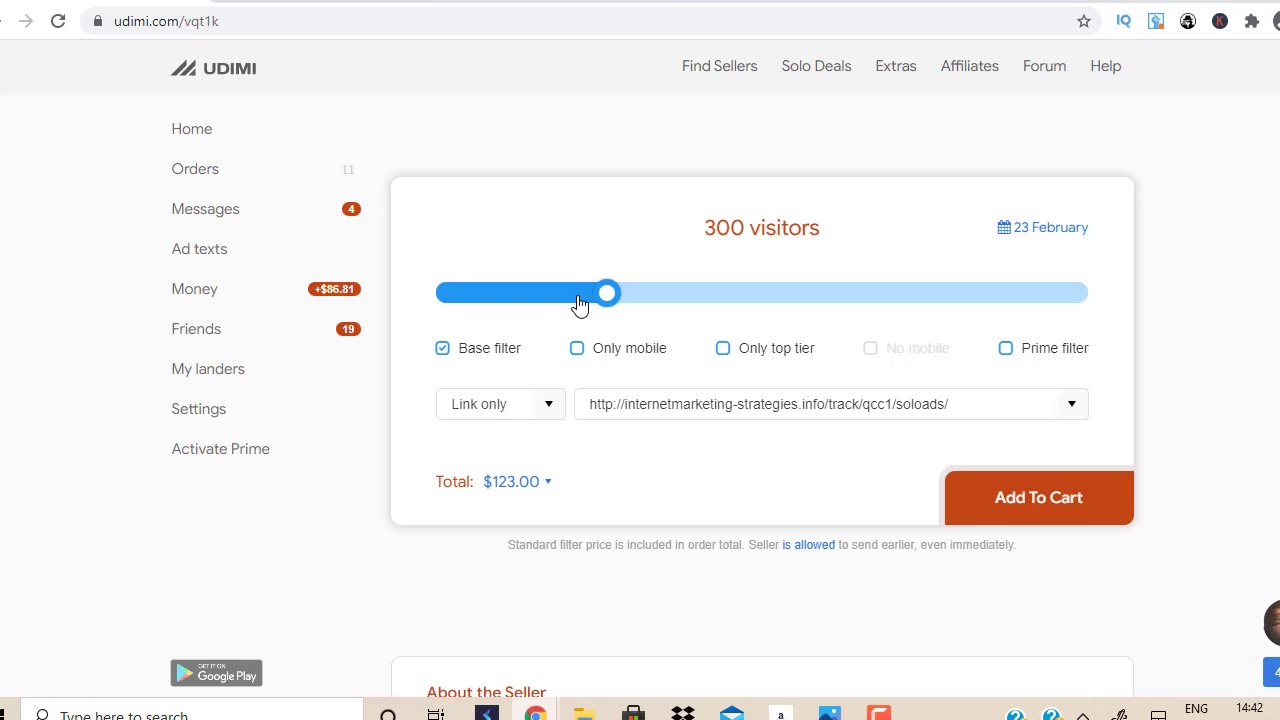
- Check what the seller's sales percentage means and look over the buyer ratings again
mouse_move(608, 292)
mouse_down()
mouse_move(463, 291)
mouse_move(787, 300)
mouse_move(570, 301)
mouse_move(626, 300)
mouse_move(608, 300)
mouse_up()
scroll(626, 232, up, 2)
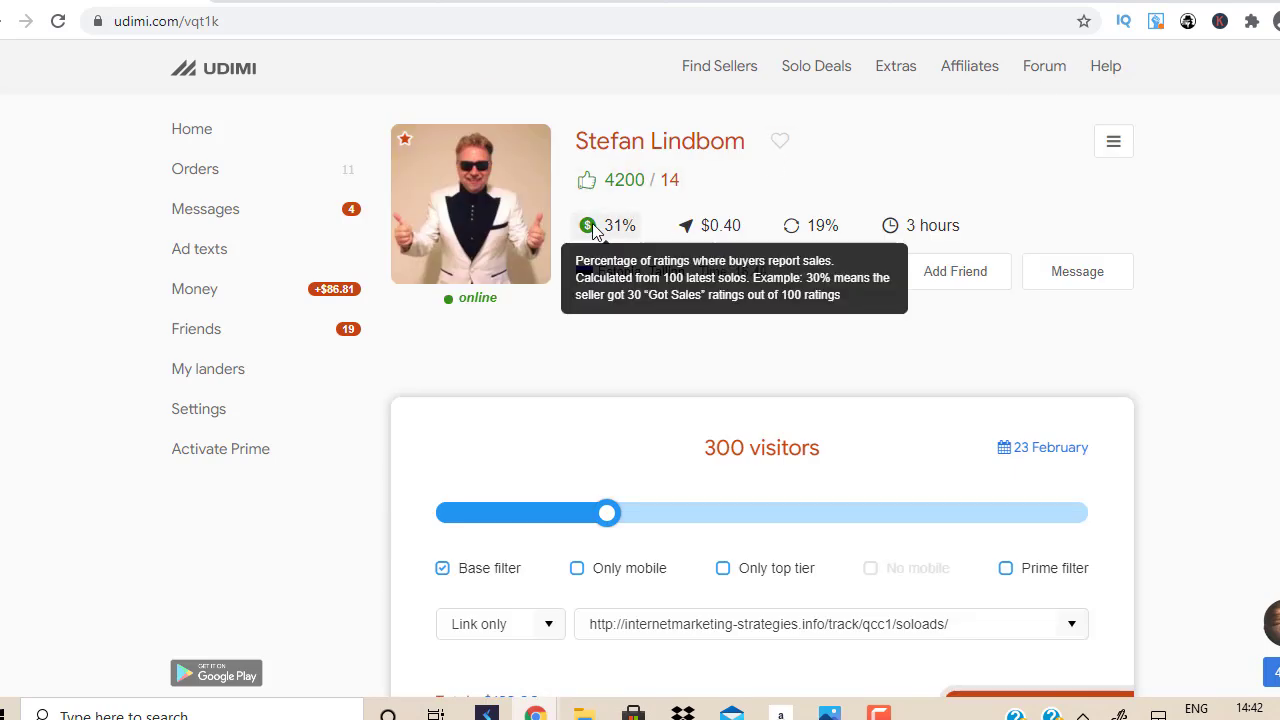
scroll(762, 417, down, 15)
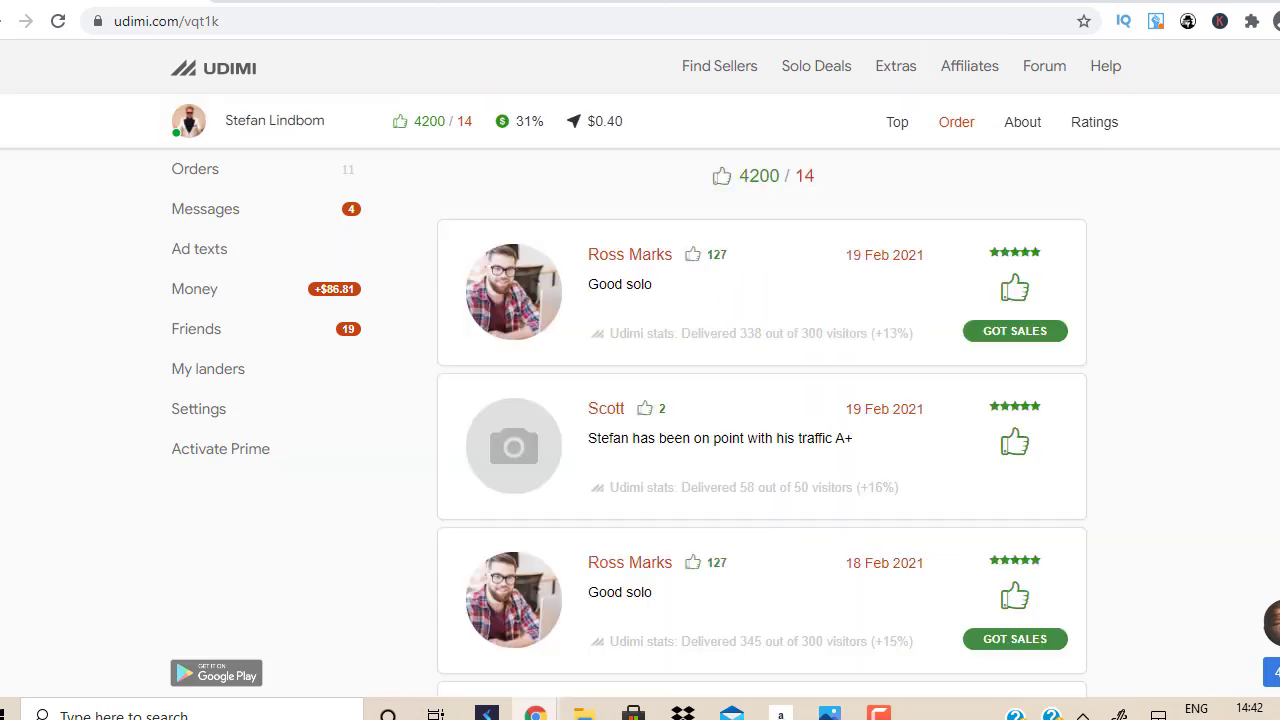
scroll(762, 420, down, 3)
scroll(762, 420, up, 20)
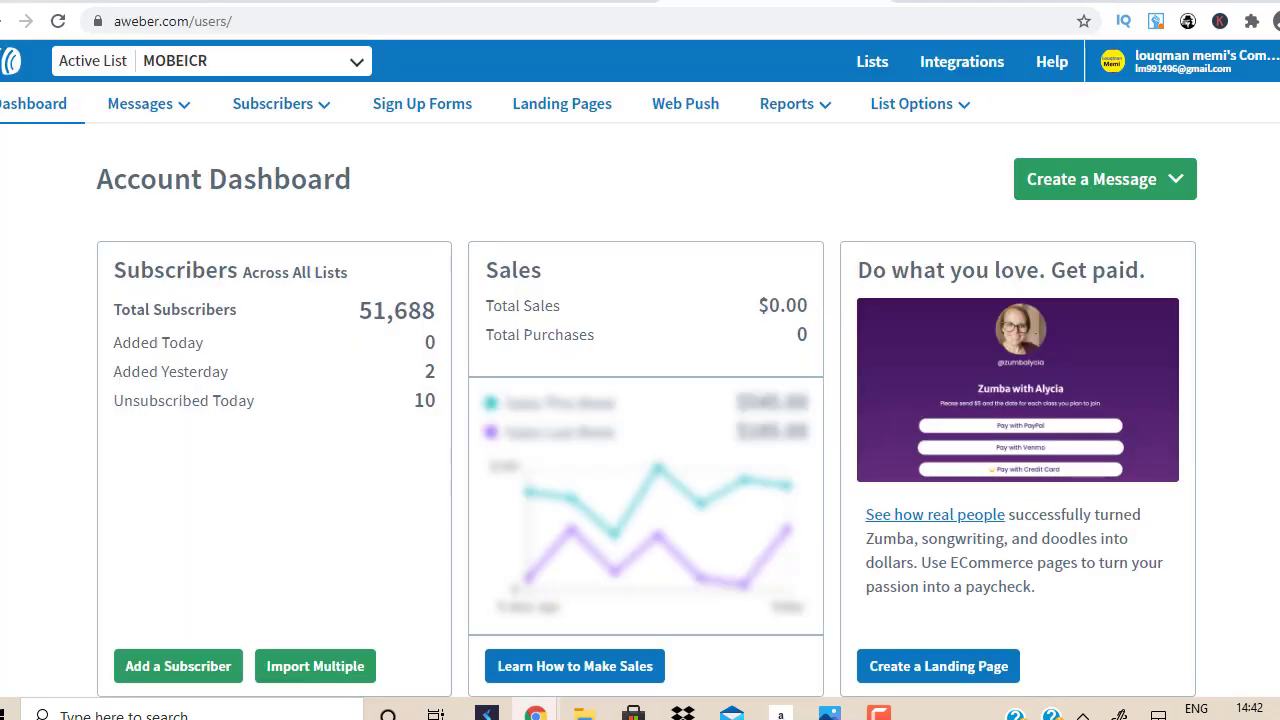
- Return to the Udimi order form and enable the Only top tier and Prime filter options for the 300-visitor solo
click(780, 1)
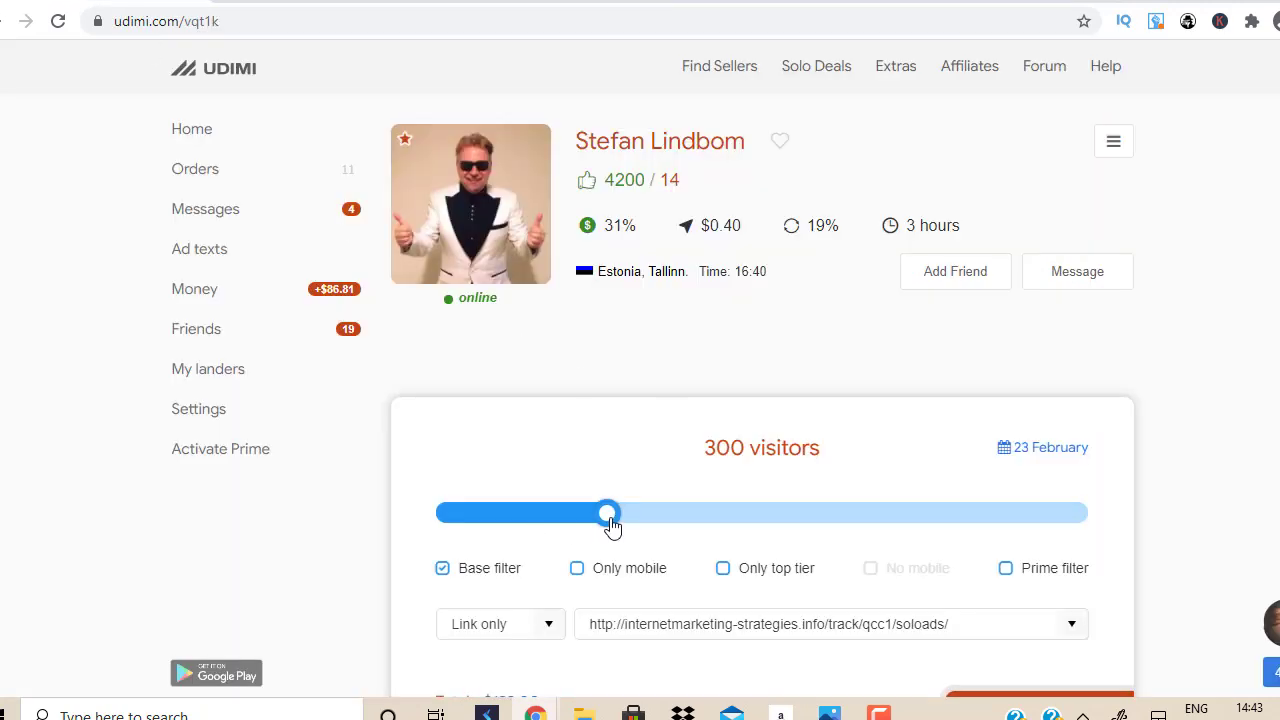
mouse_move(578, 578)
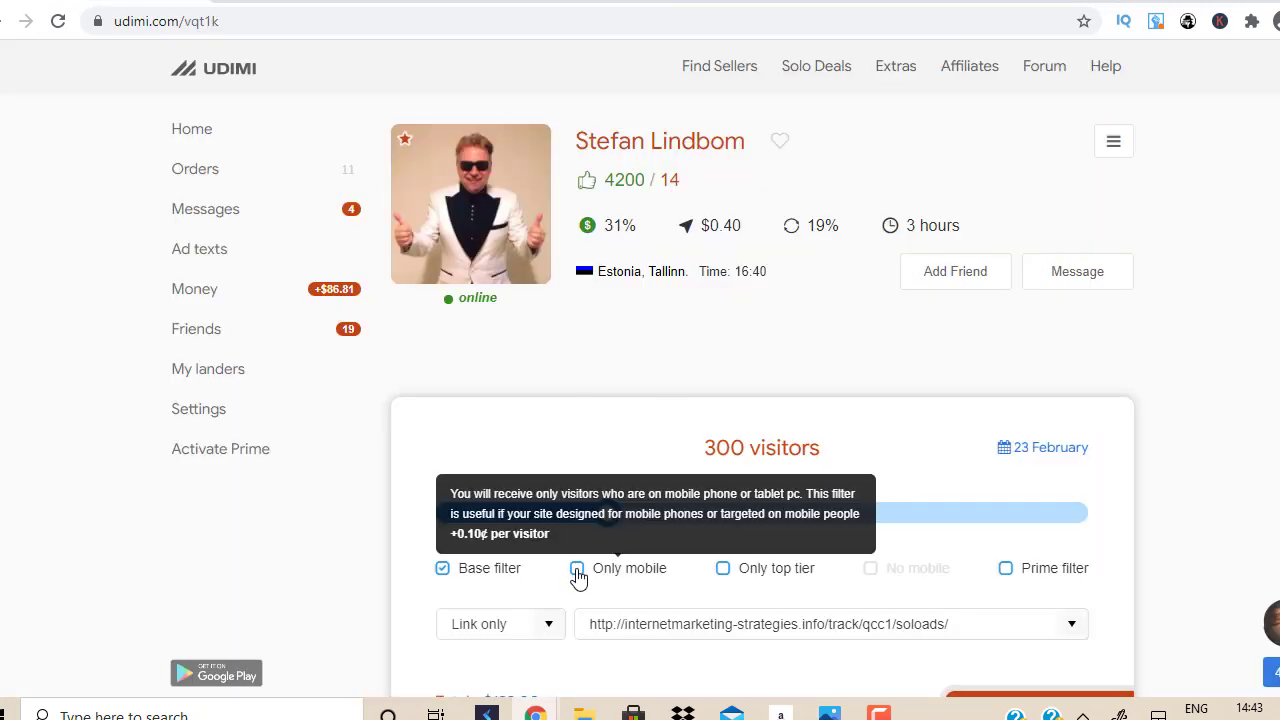
mouse_move(722, 579)
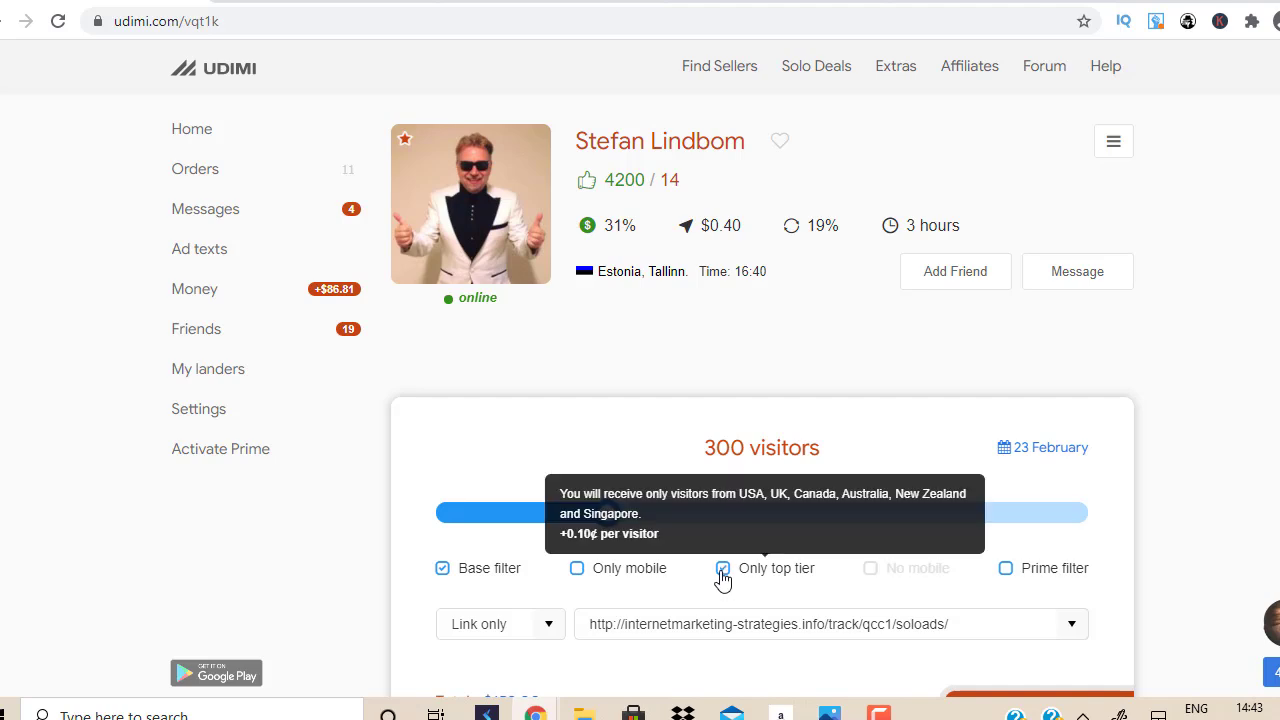
click(1007, 570)
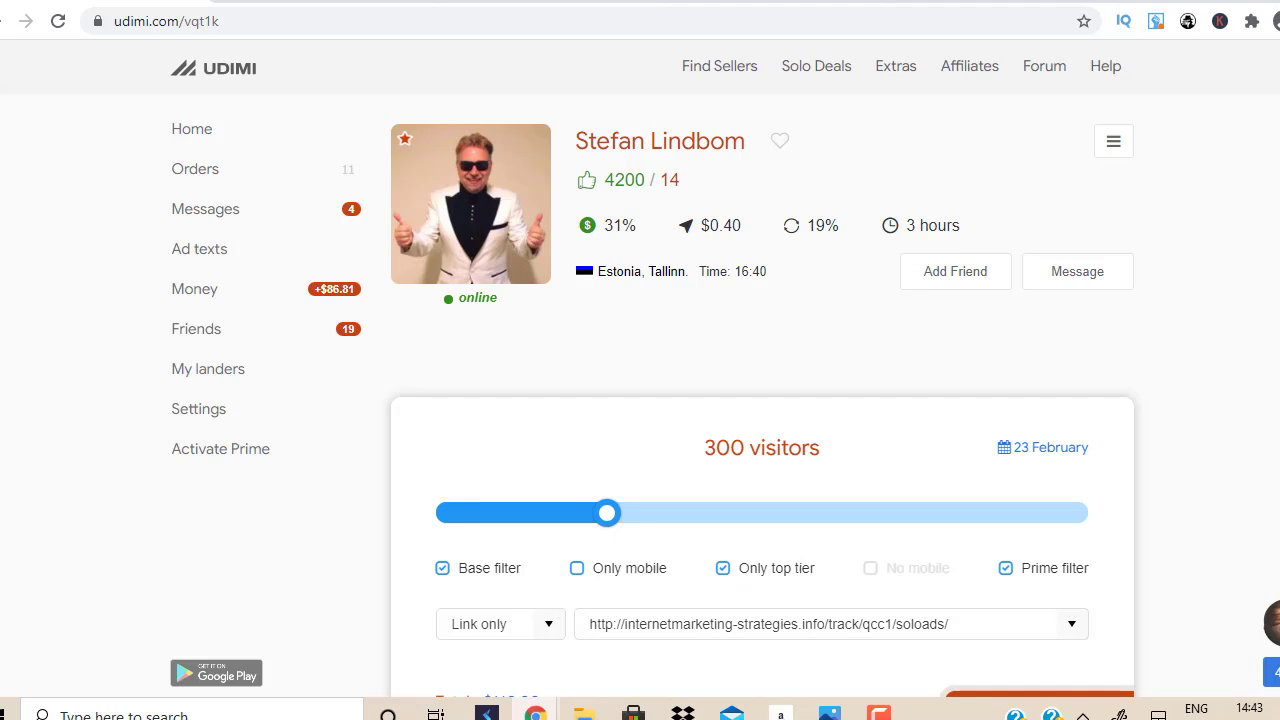
scroll(680, 350, down, 2)
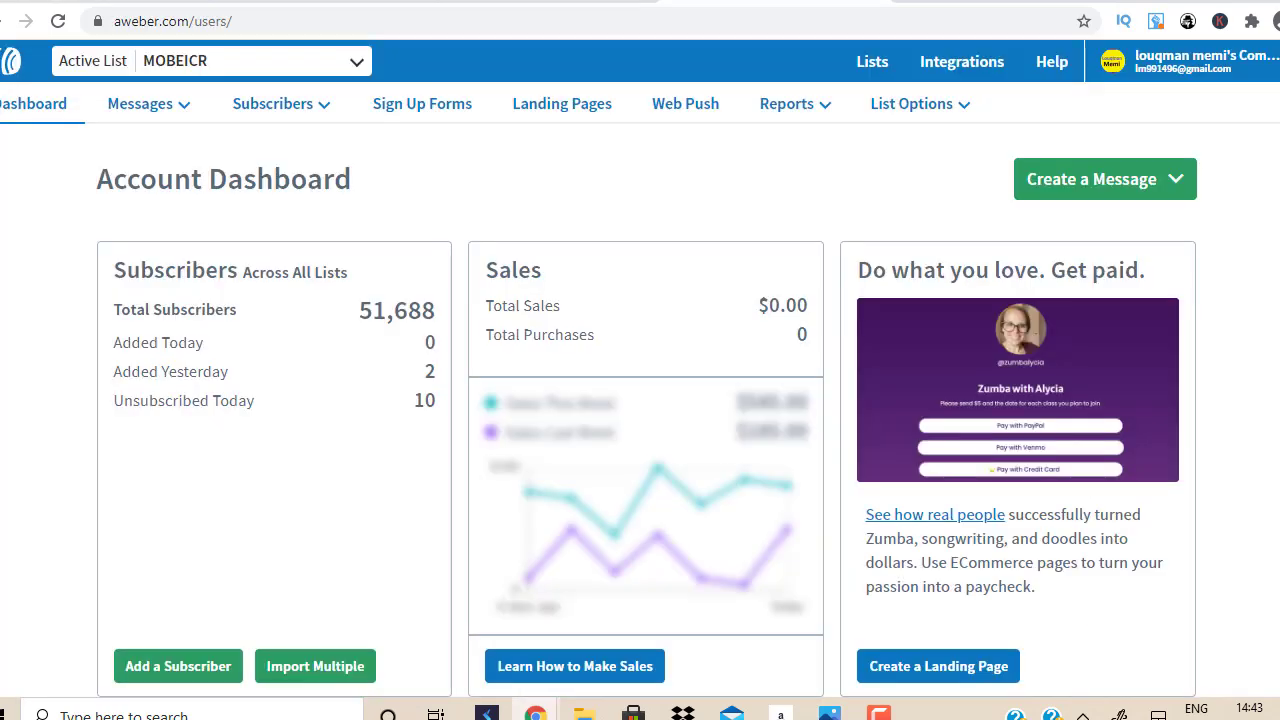
- Switch to AWeber and open the MOBEICR list's Follow Up Series, logging in with the saved account credentials
click(703, 2)
click(145, 104)
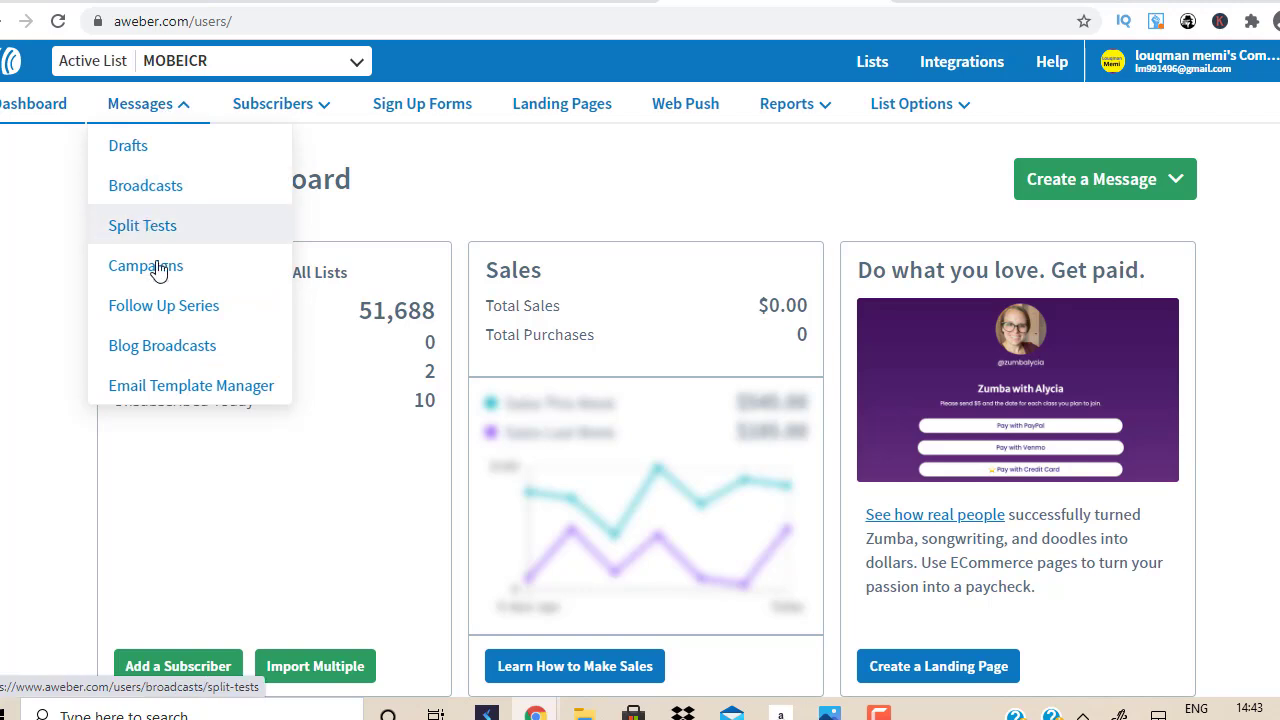
click(165, 310)
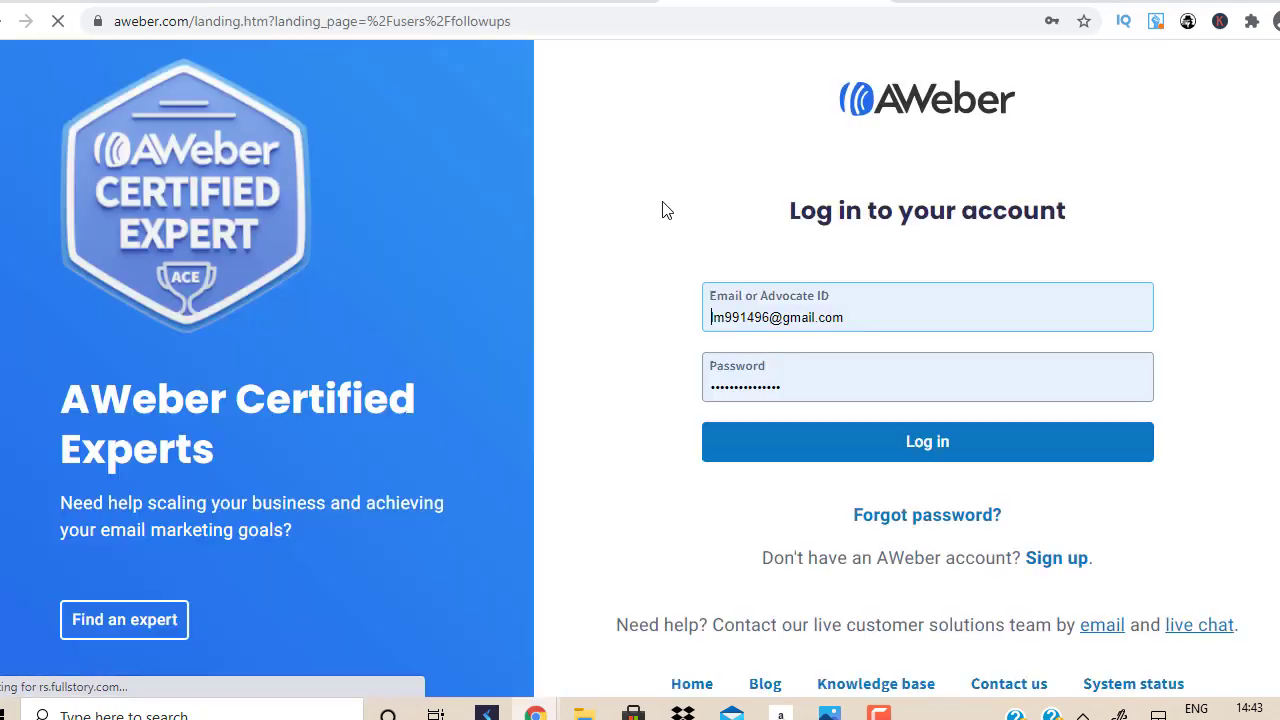
click(961, 449)
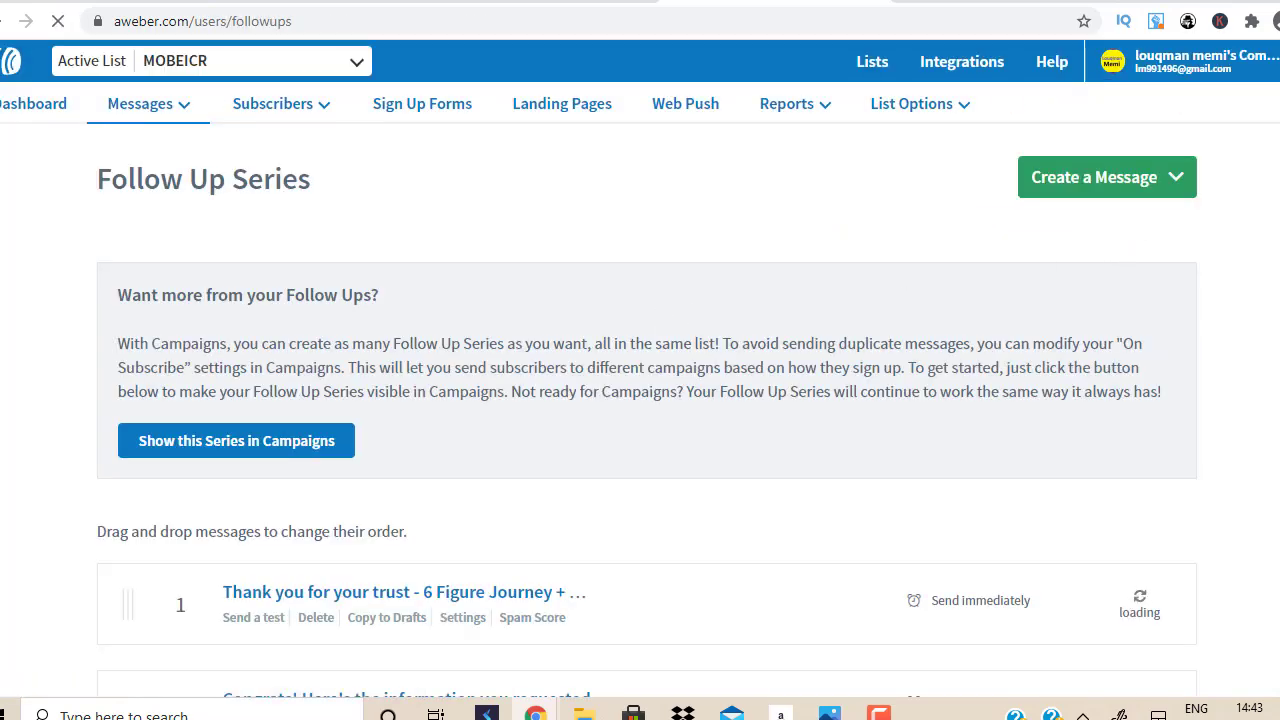
- Look through the list's automated follow-up messages and their sending intervals, down to the Follow Up Sharing section
scroll(640, 400, down, 5)
scroll(647, 369, down, 20)
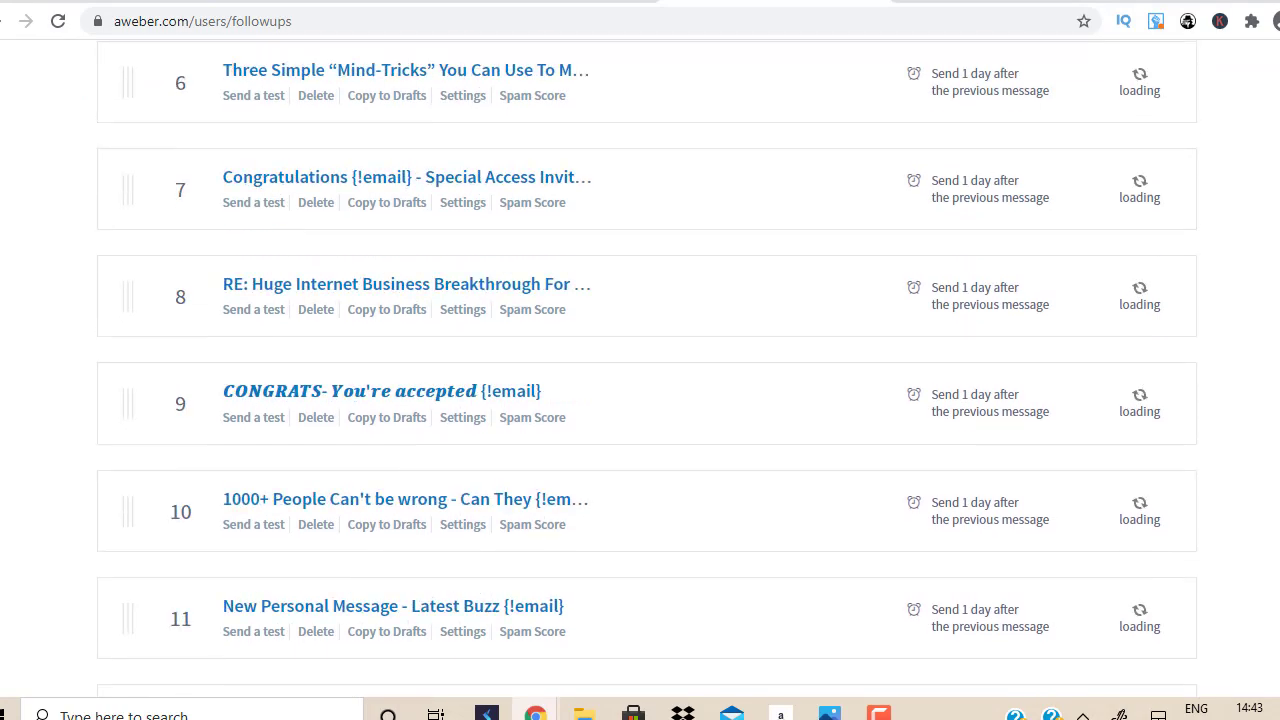
scroll(647, 369, down, 20)
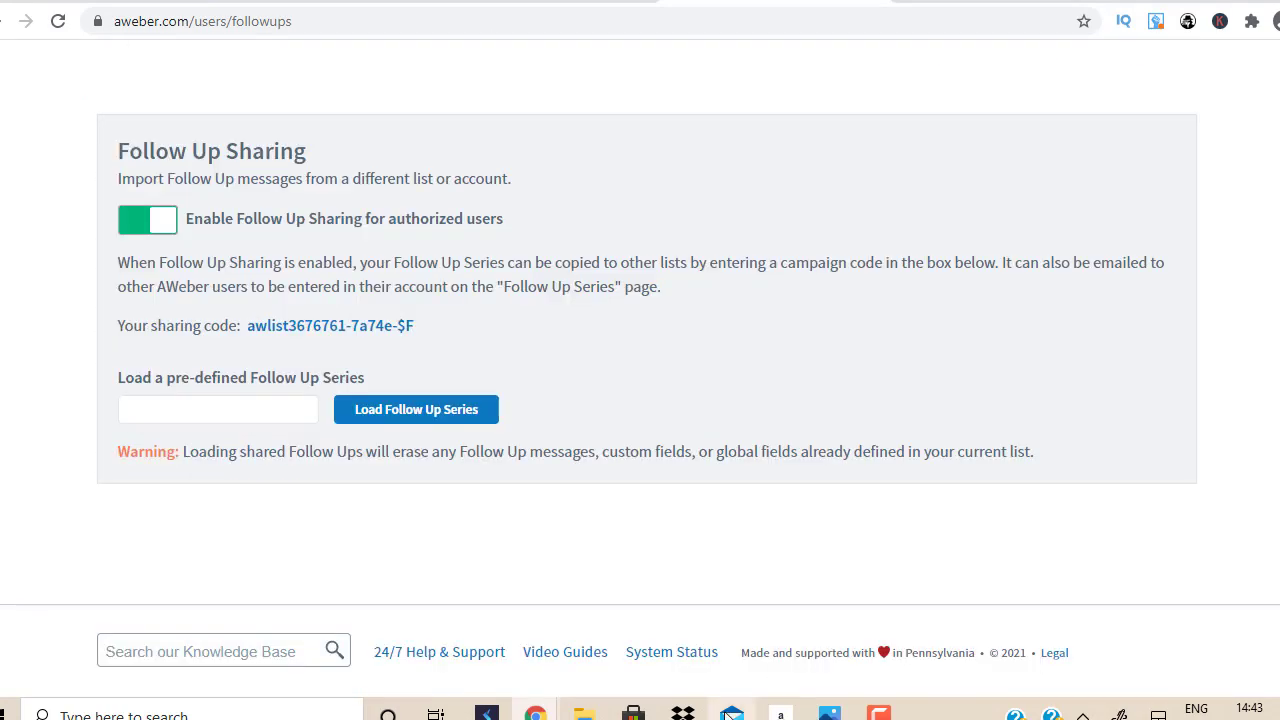
- Switch to the Clickbank Success channel on YouTube and browse its uploaded videos
mouse_move(536, 712)
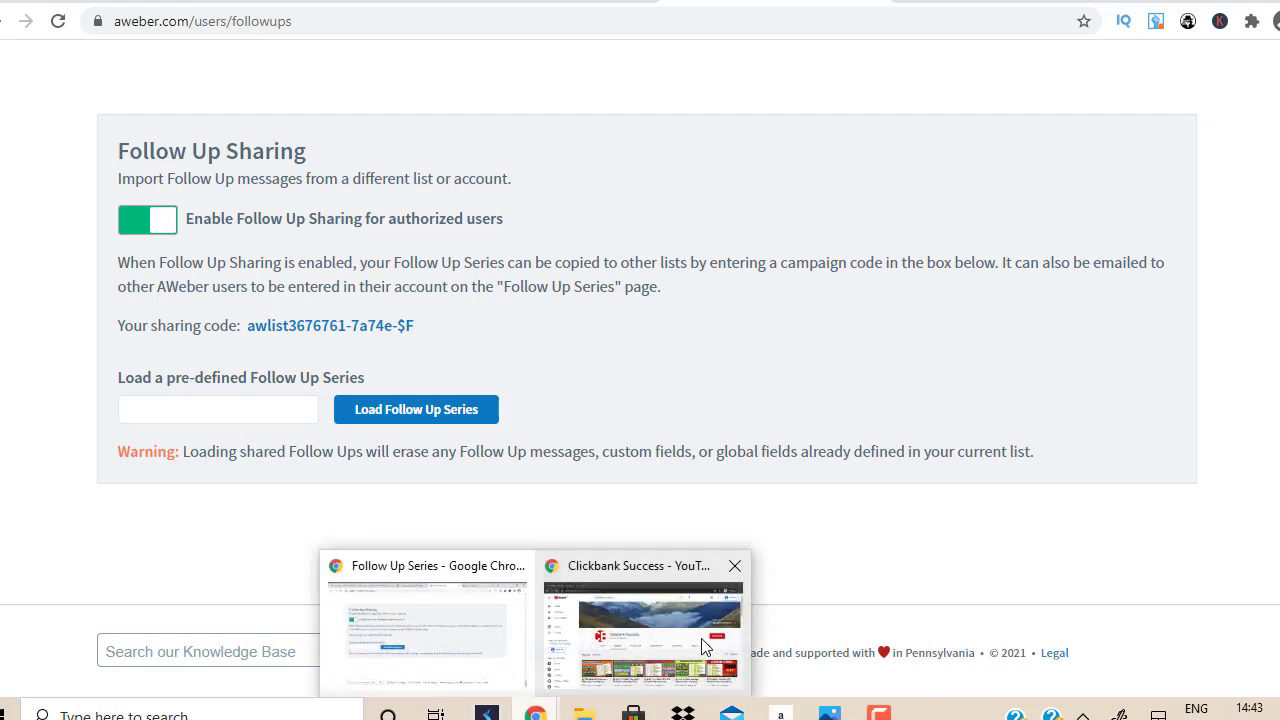
click(700, 634)
scroll(1176, 430, down, 4)
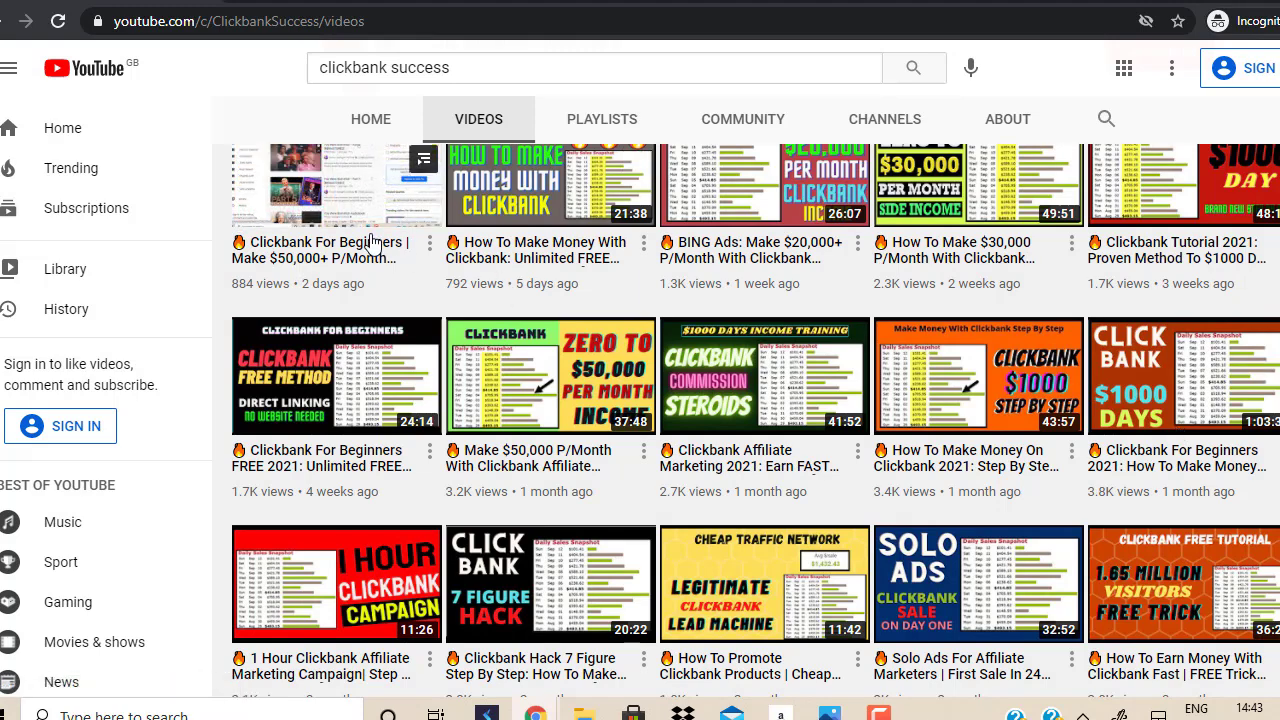
- Switch from YouTube back to AWeber and review the MOBEICR list's follow-up messages with their sending intervals and open rates
scroll(590, 600, up, 4)
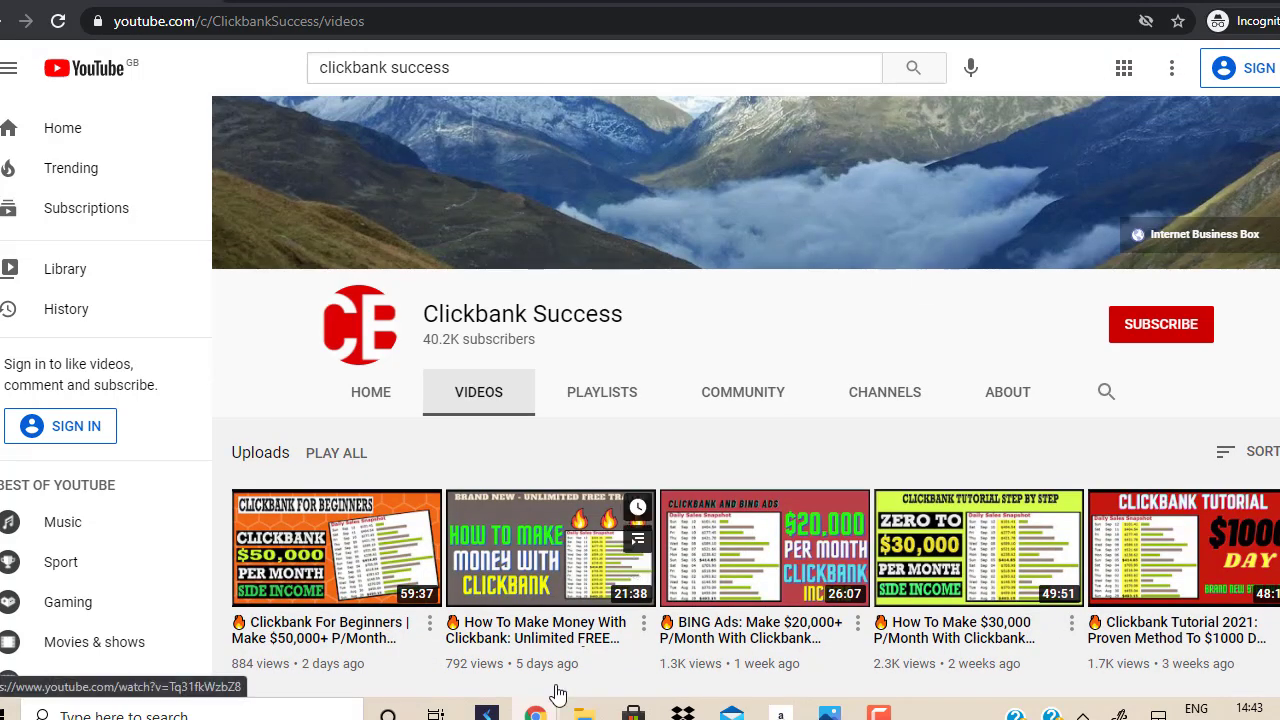
mouse_move(535, 713)
click(486, 606)
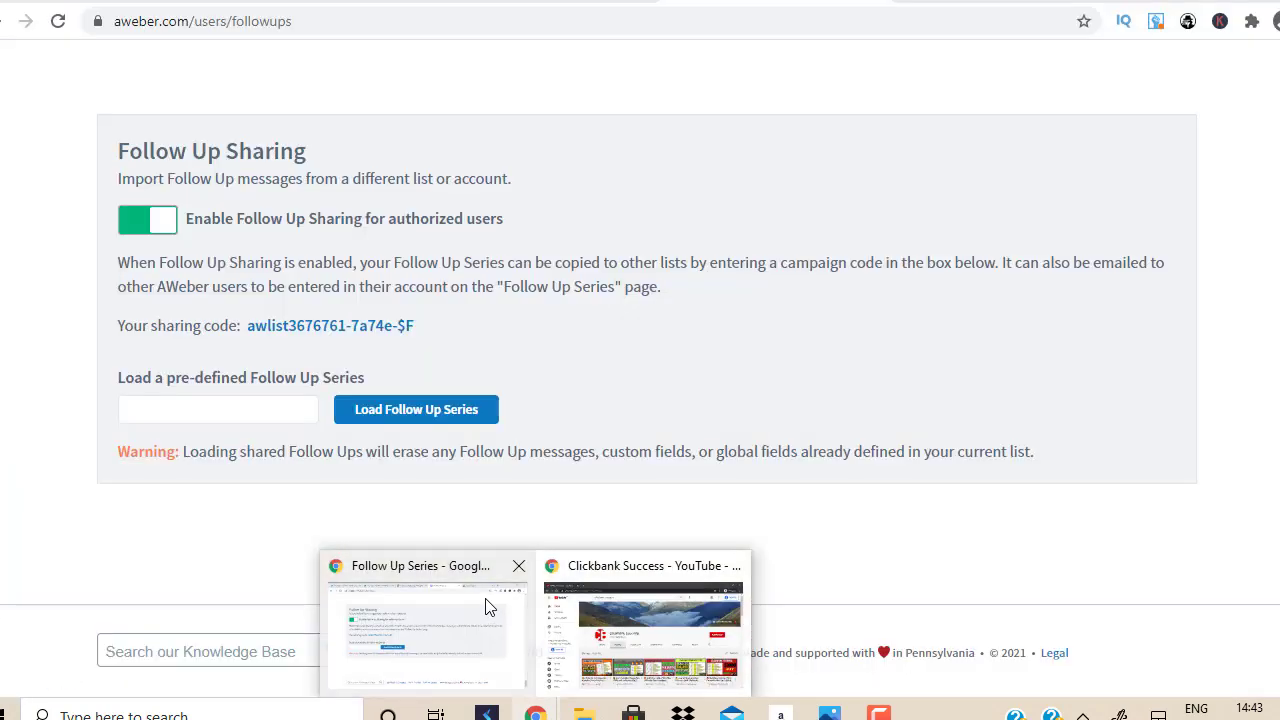
scroll(659, 207, up, 20)
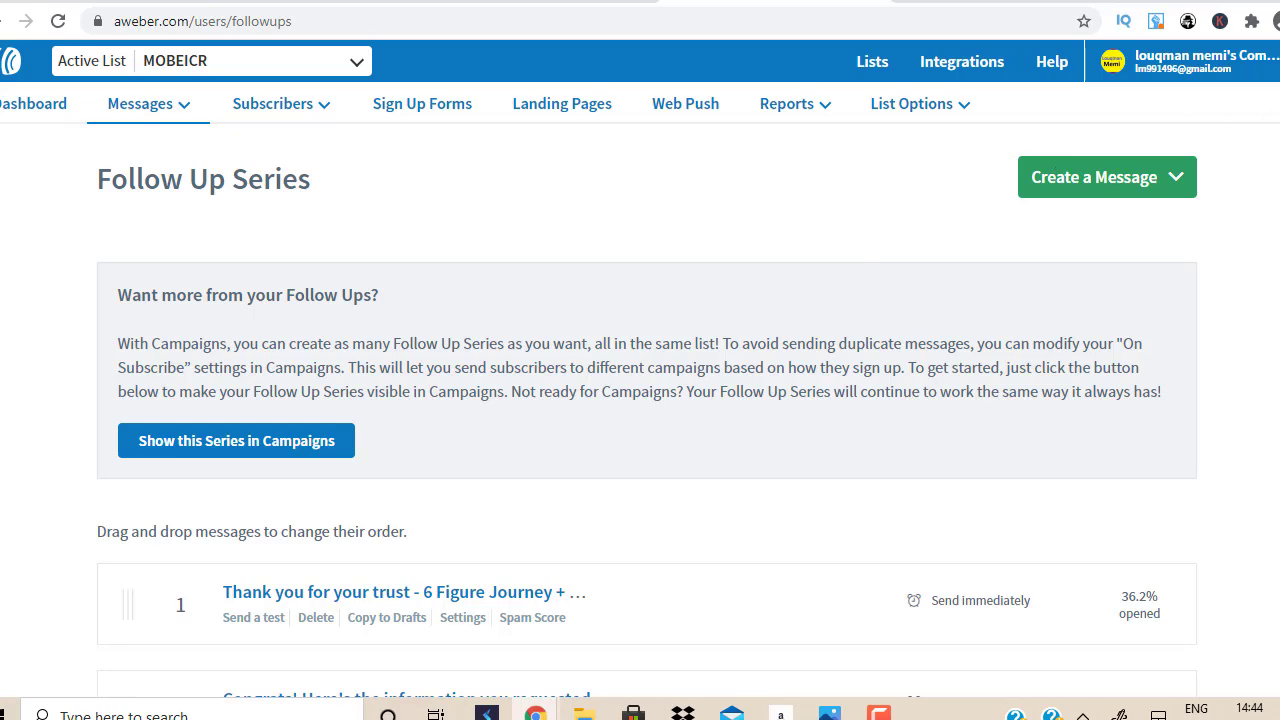
scroll(640, 400, down, 3)
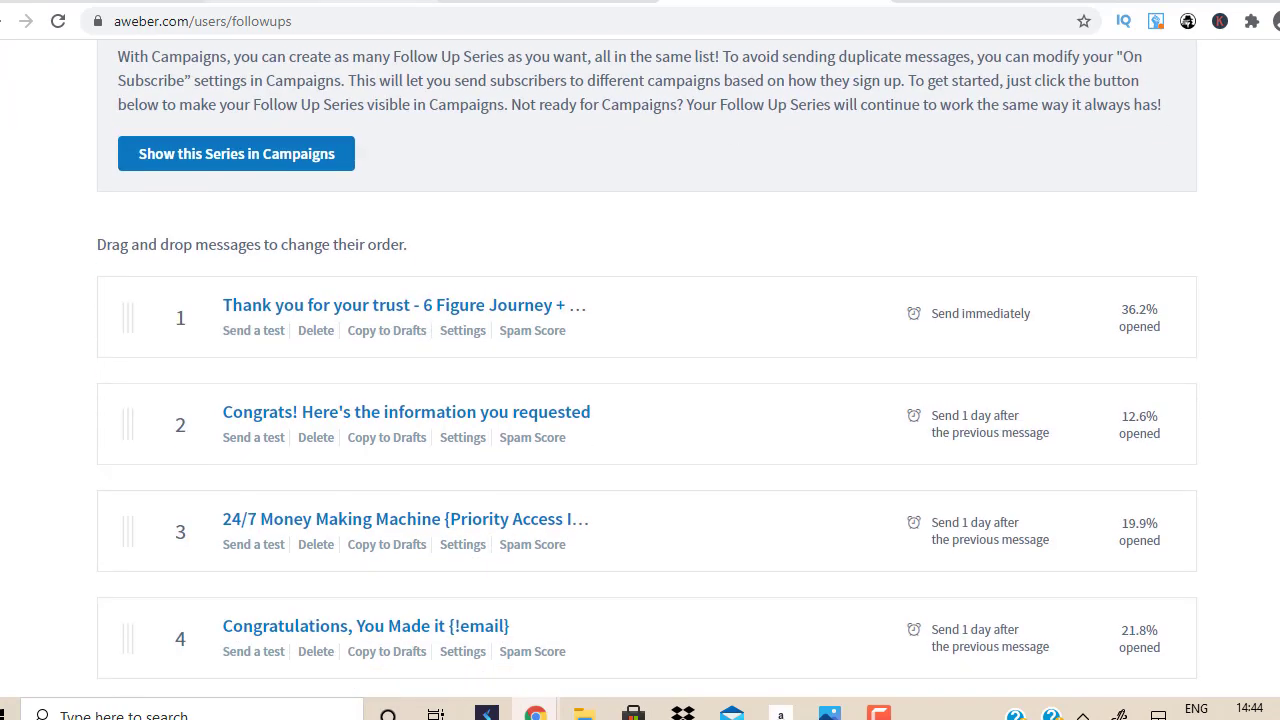
key(ctrl+shift+Tab)
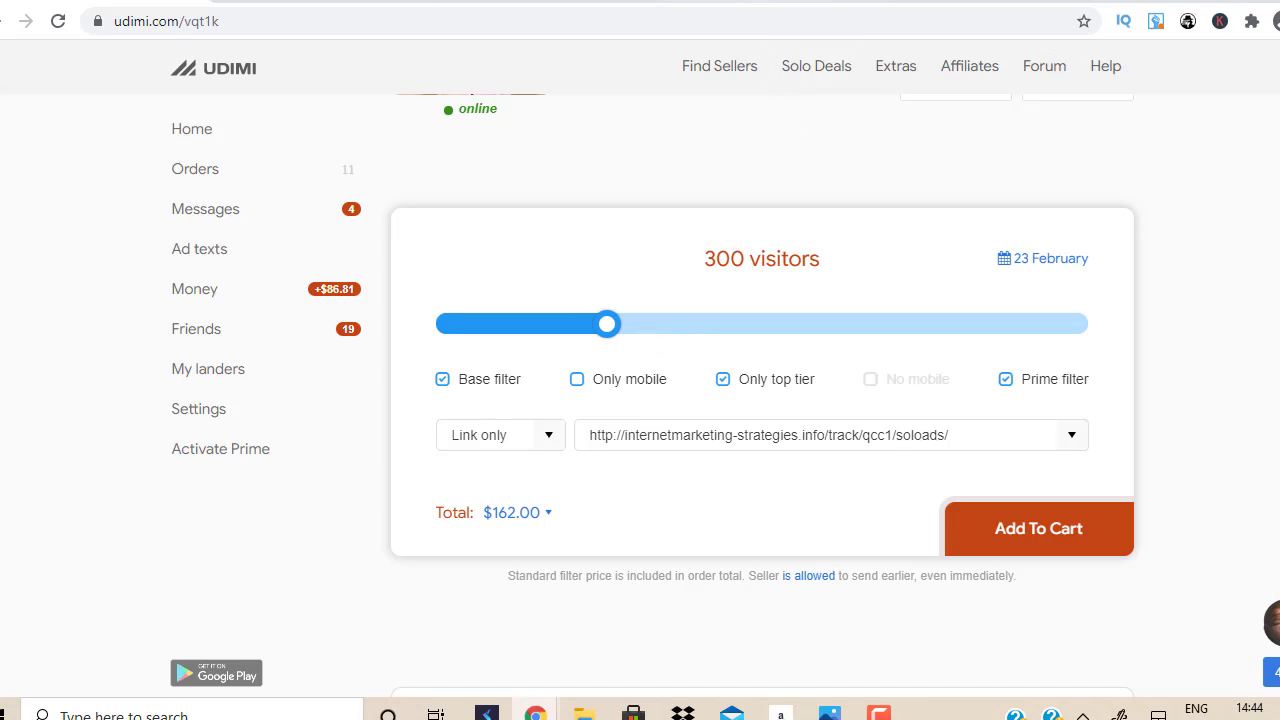
key(ctrl+Tab)
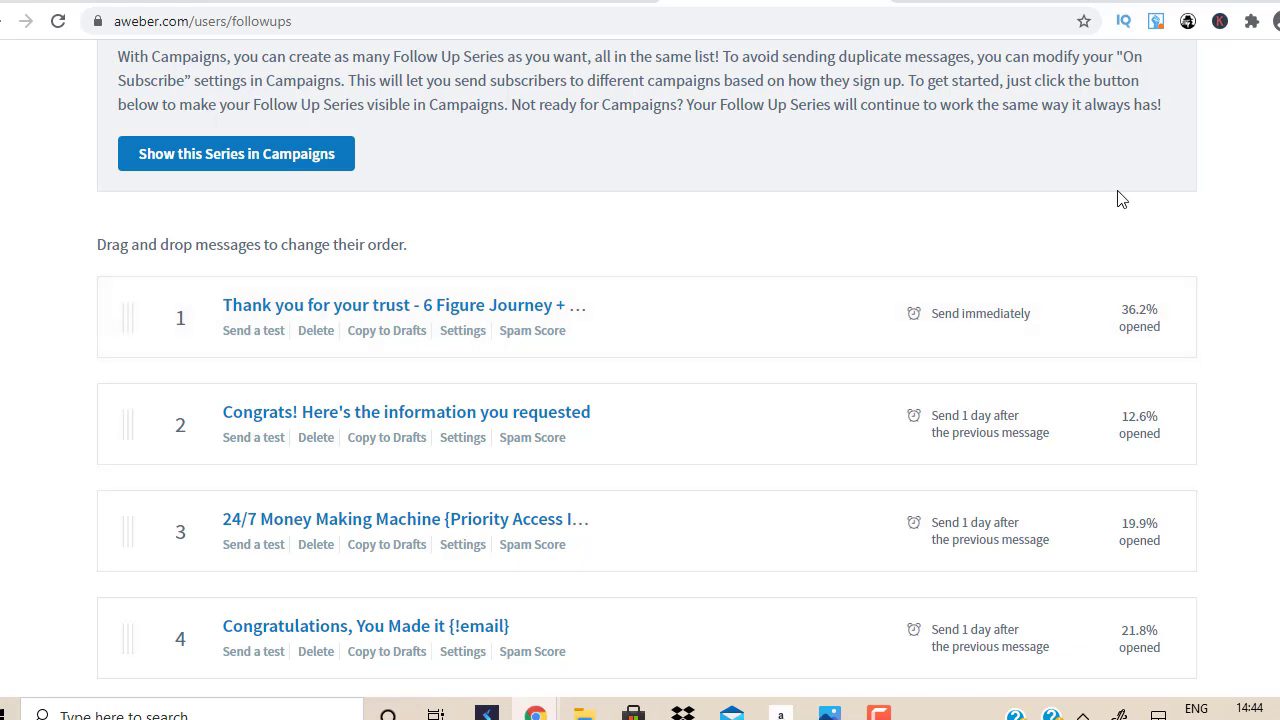
scroll(647, 369, down, 3)
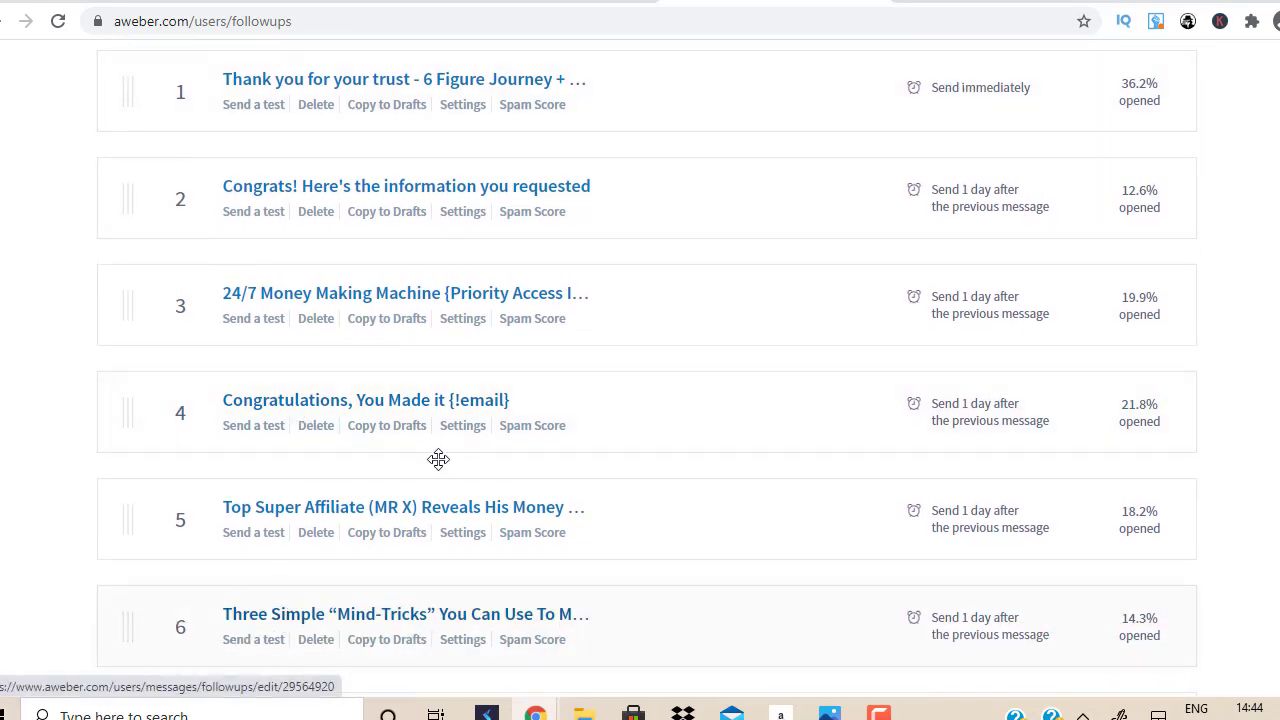
scroll(559, 171, down, 8)
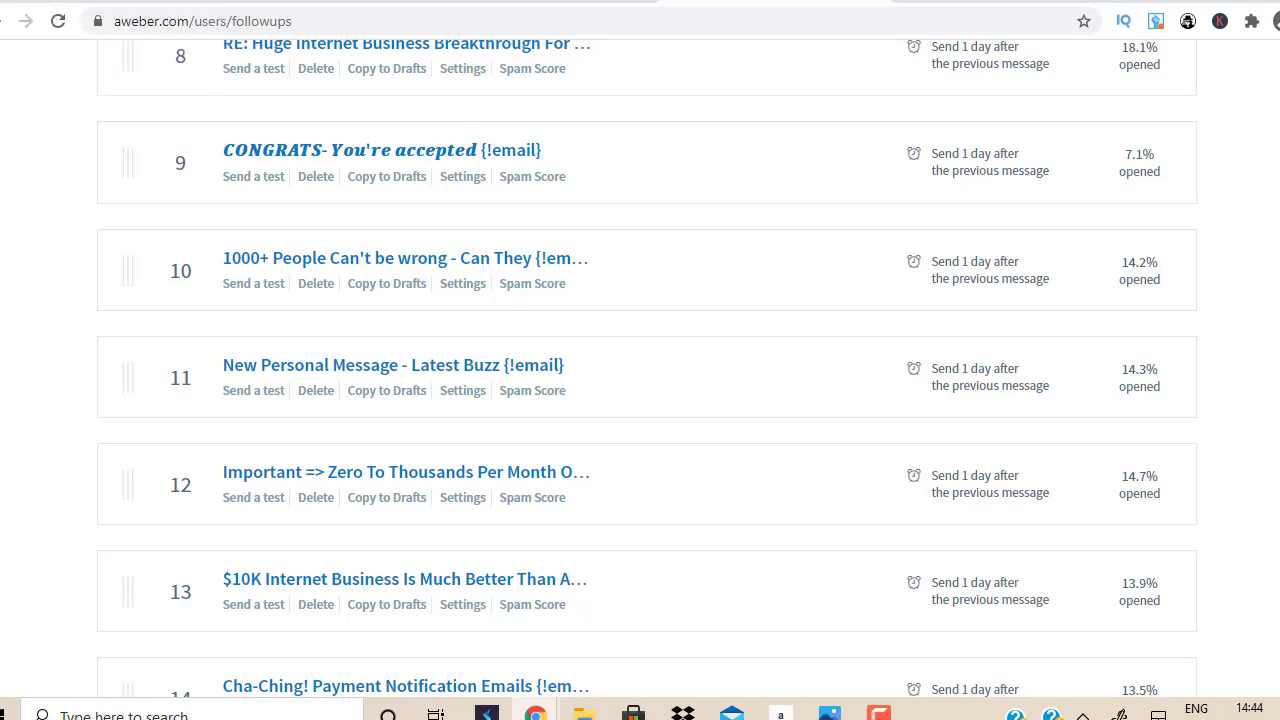
key(Home)
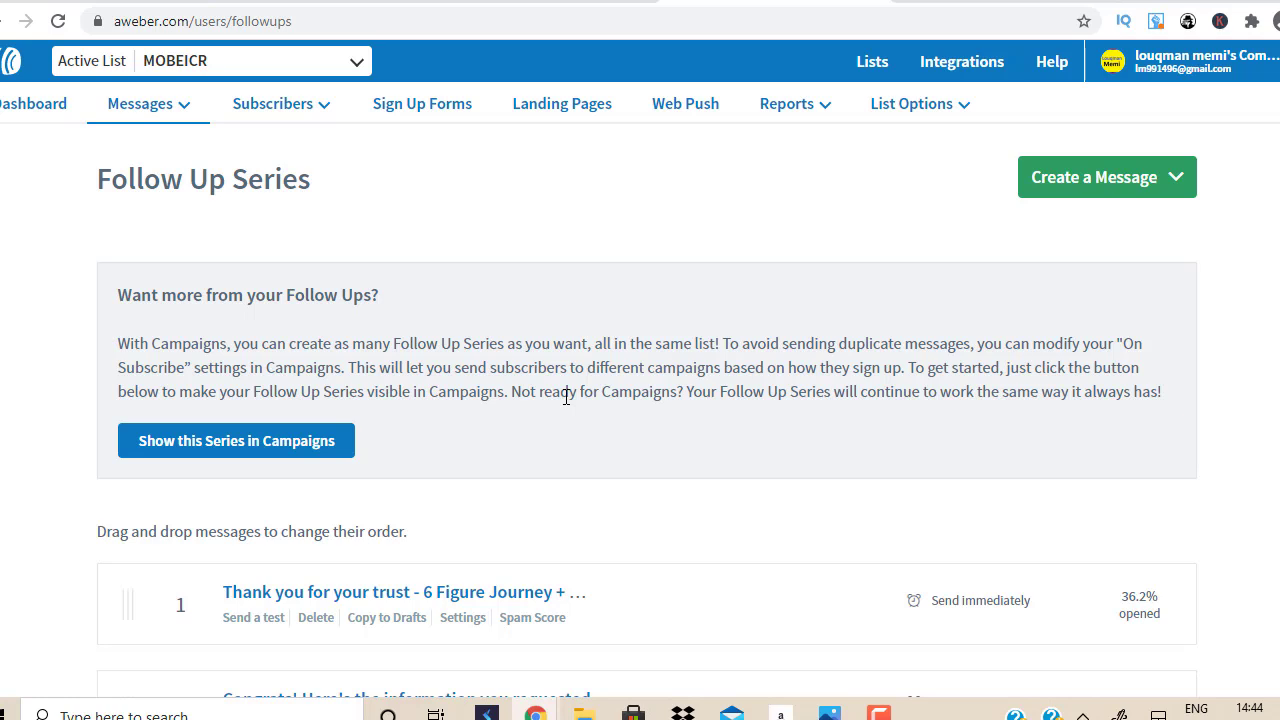
- Review the Udimi seller's 300-visitor order form alongside the AWeber Follow Up Series
click(172, 2)
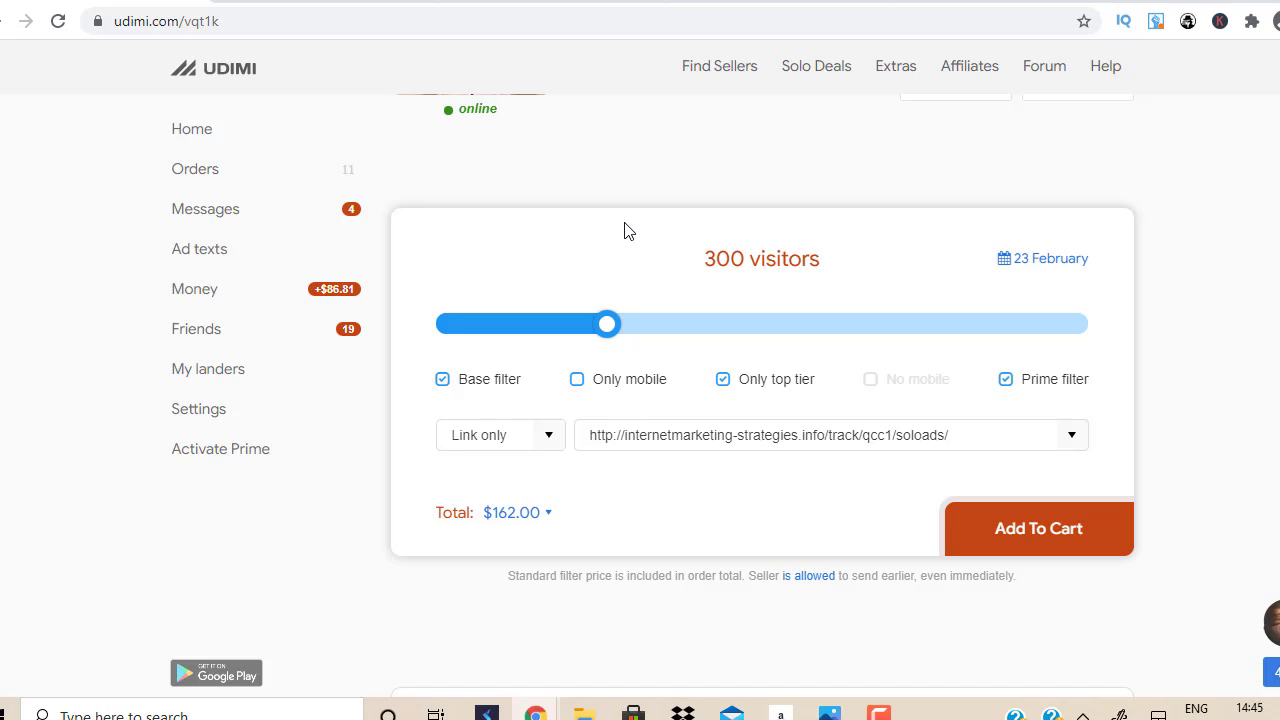
scroll(633, 200, up, 2)
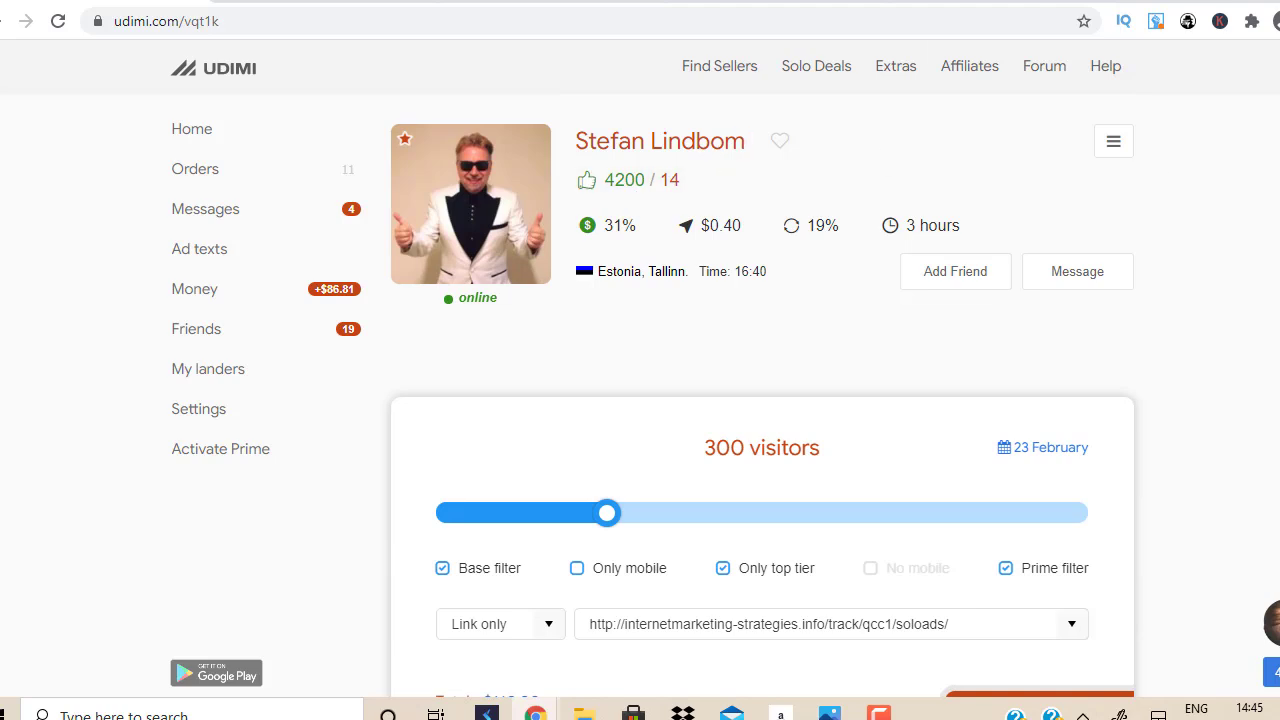
scroll(762, 400, down, 2)
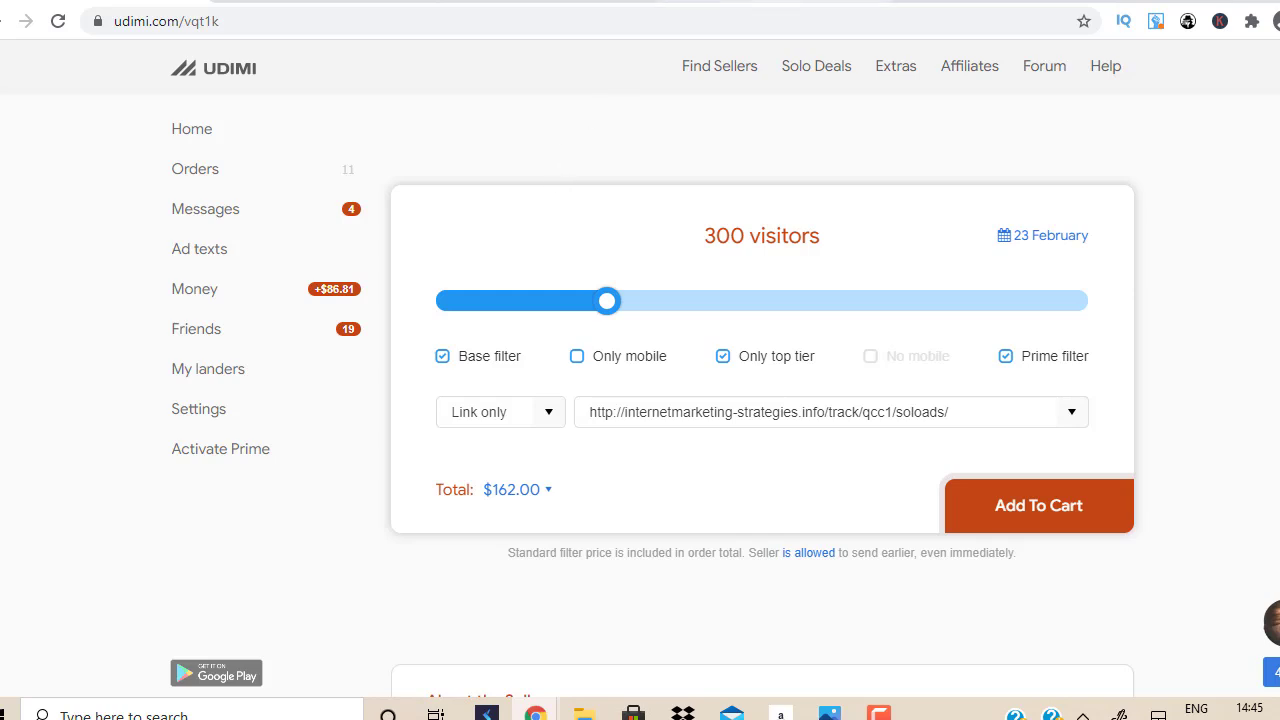
click(720, 0)
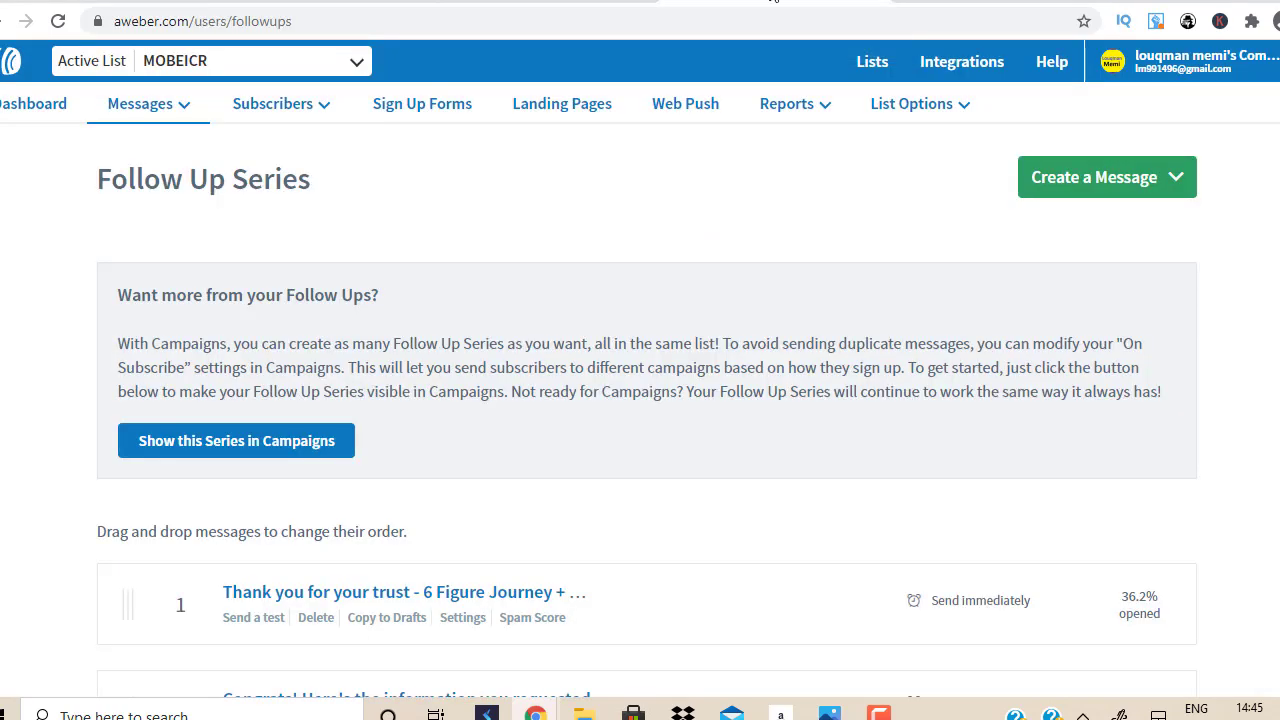
scroll(1123, 286, down, 4)
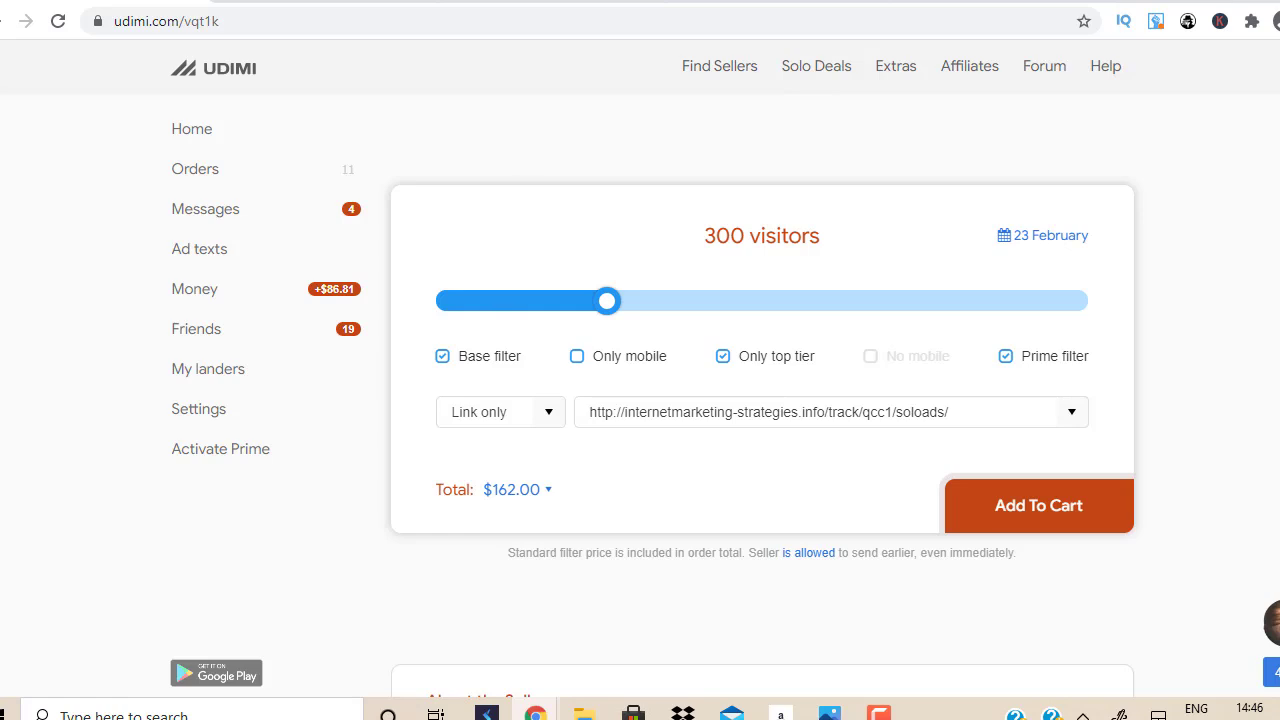
- Read the explanations of the got-sales and repeat-order percentages on the seller's Udimi profile
scroll(762, 400, up, 2)
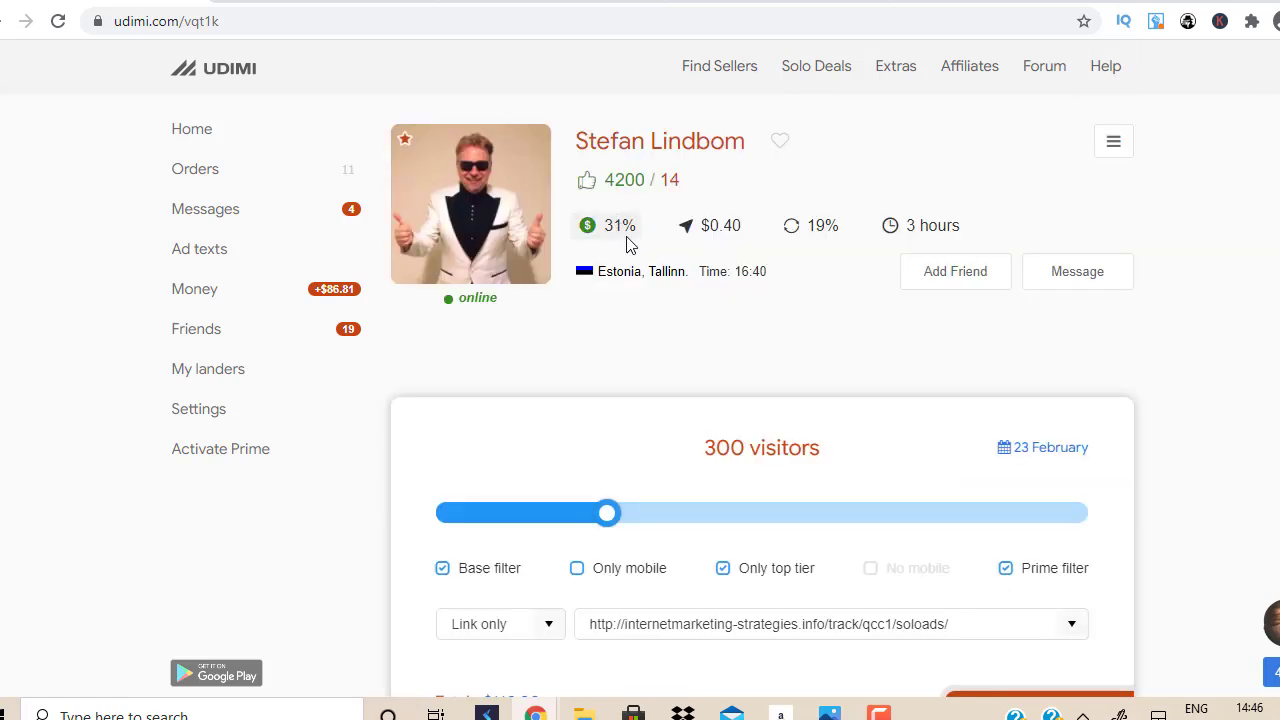
mouse_move(631, 244)
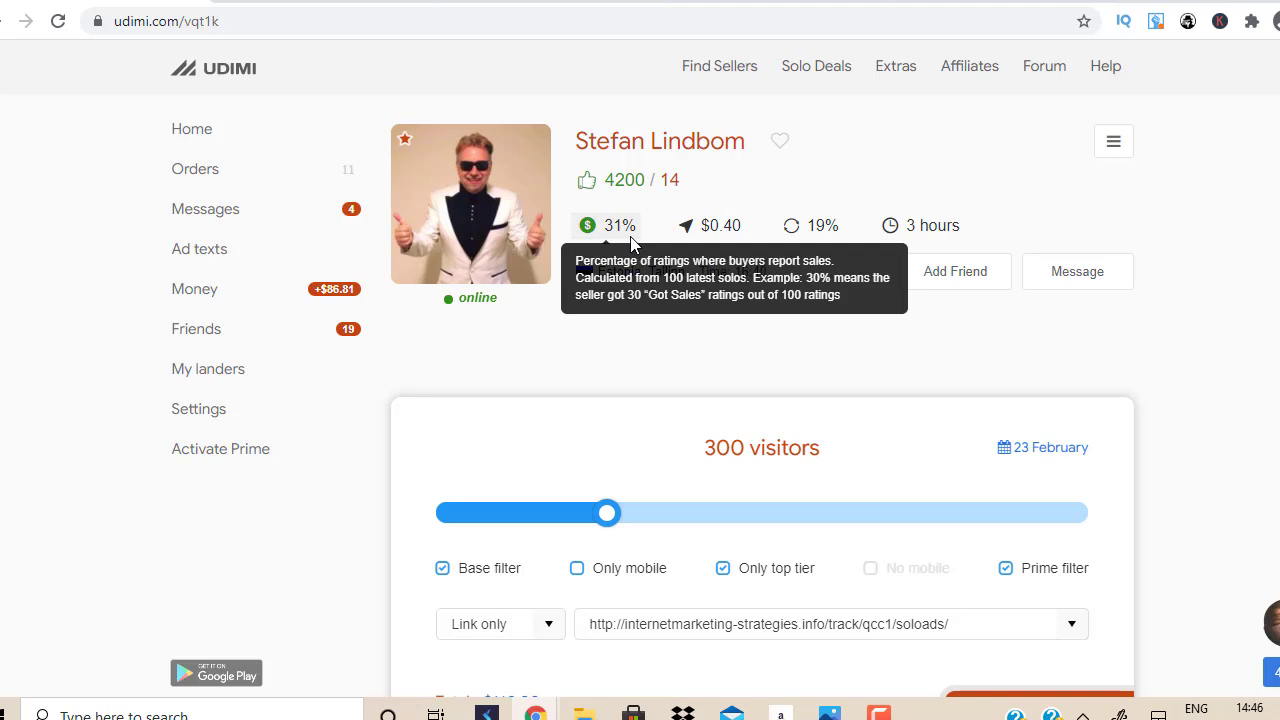
scroll(686, 394, down, 2)
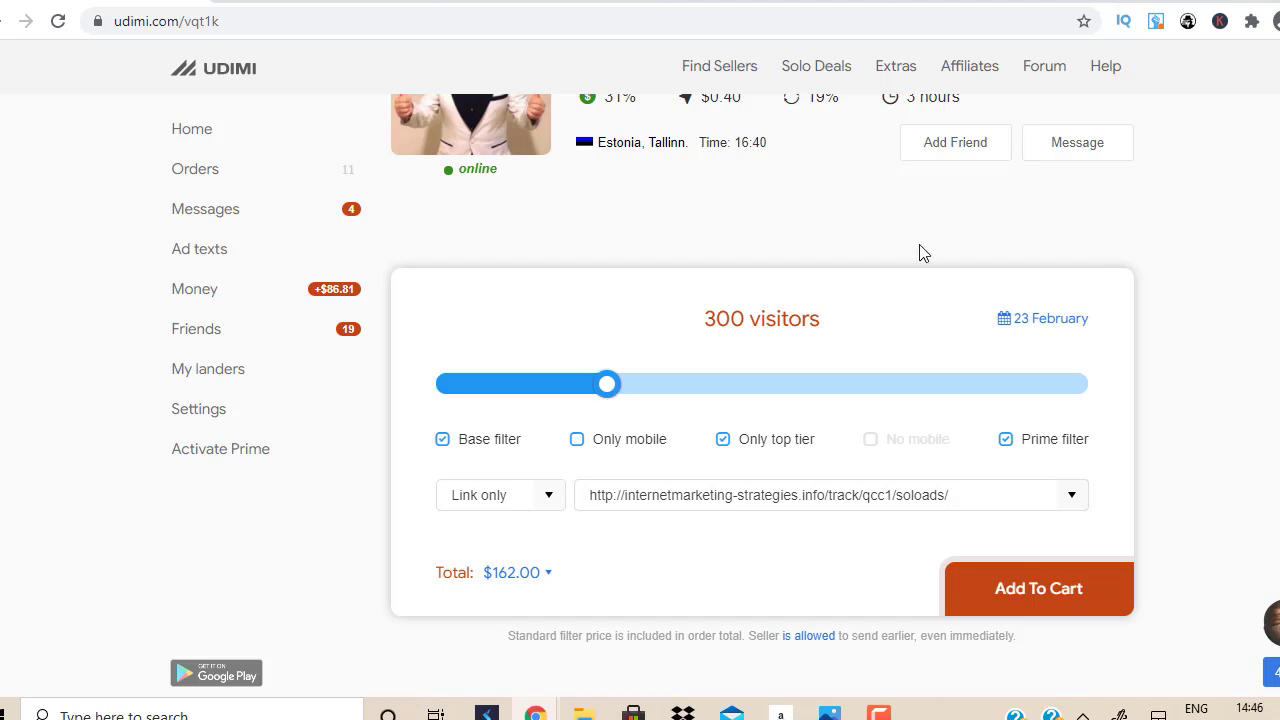
scroll(760, 380, up, 2)
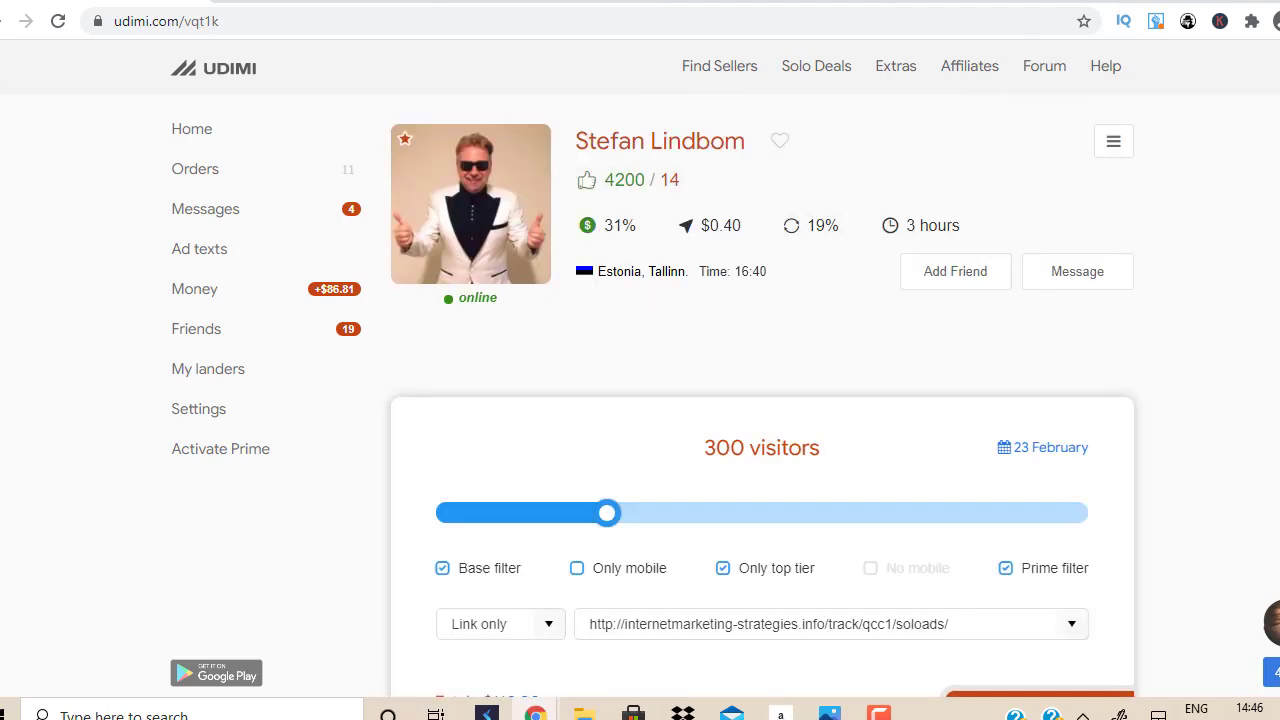
mouse_move(595, 232)
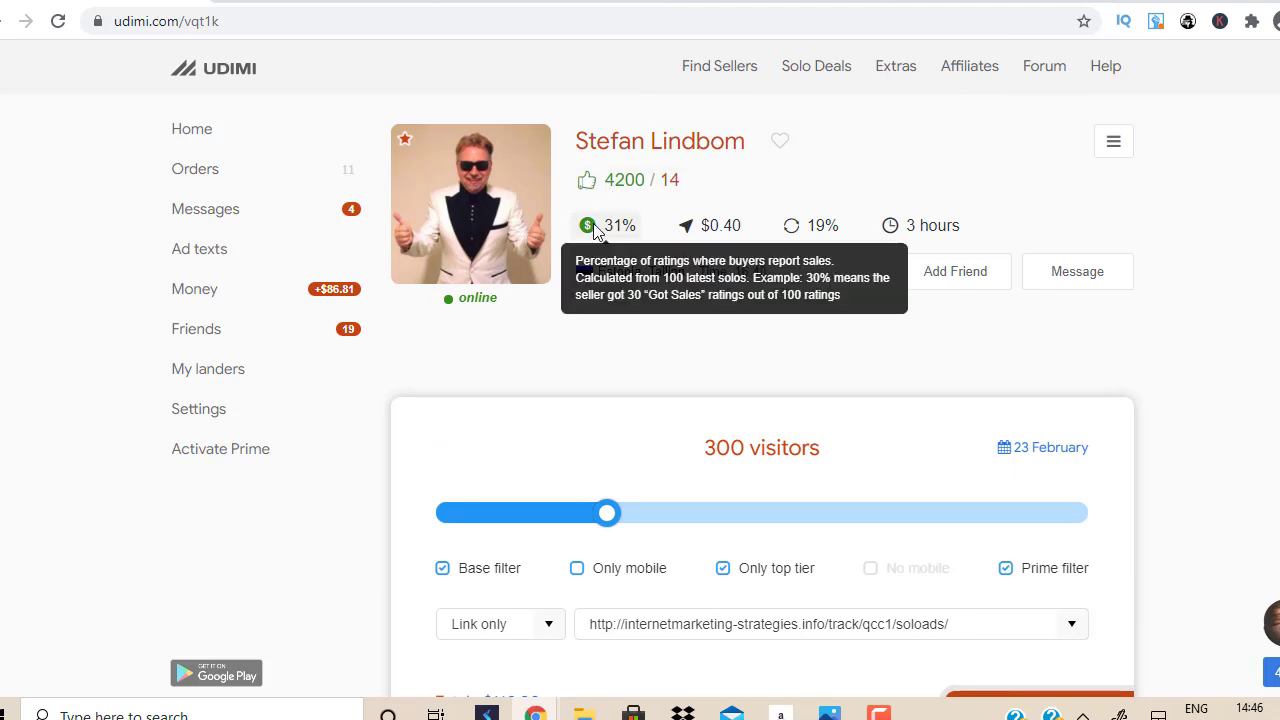
mouse_move(812, 222)
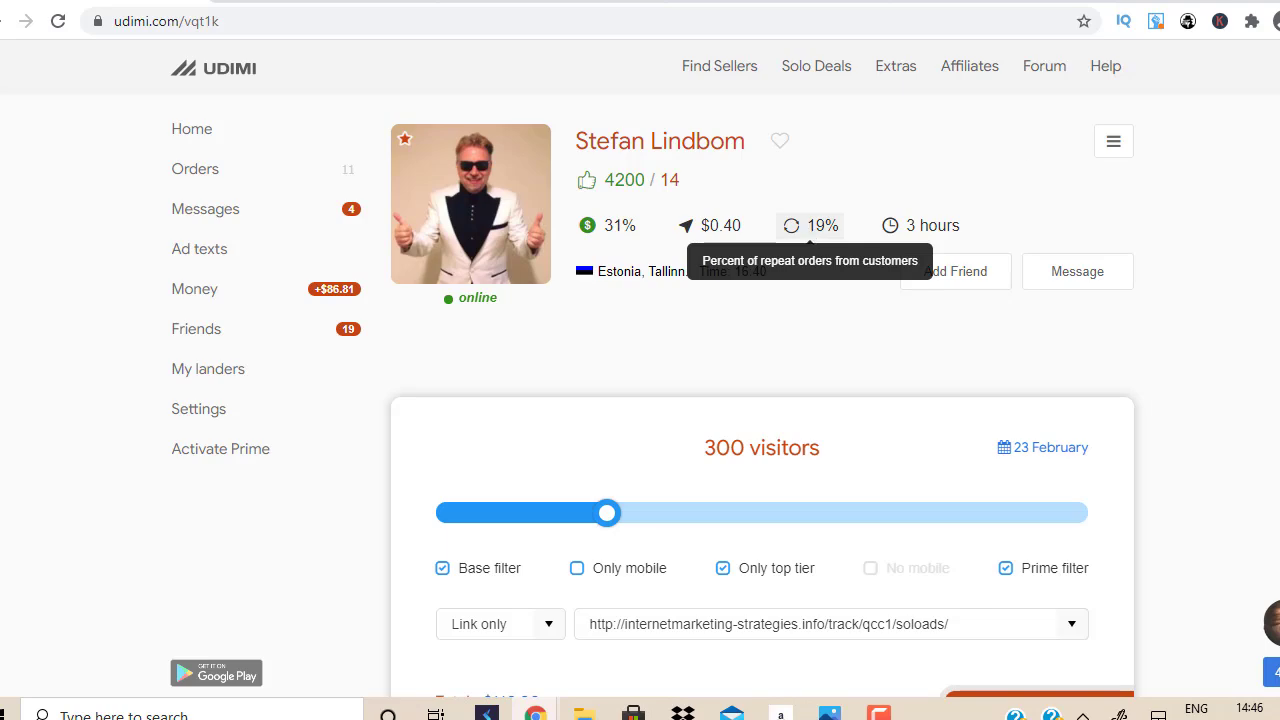
- Look through the buyer ratings and comments on the seller's Udimi page
scroll(1204, 145, down, 10)
scroll(762, 420, down, 14)
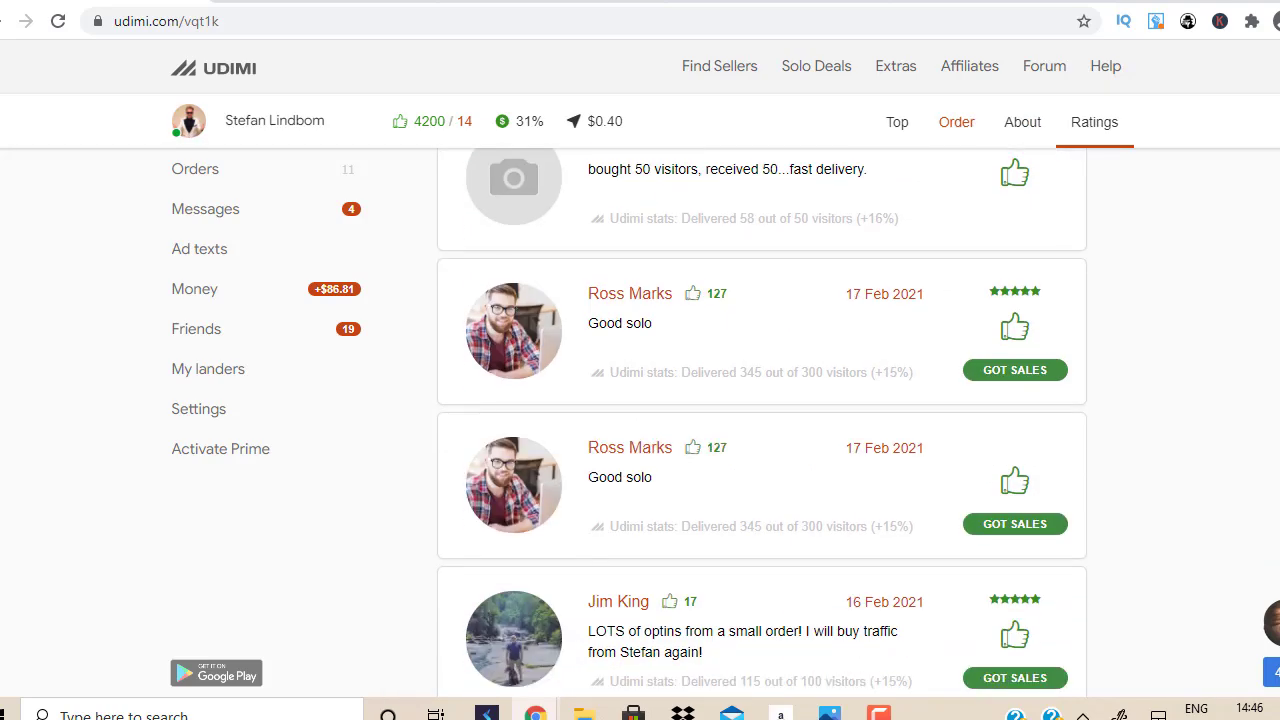
scroll(710, 310, up, 15)
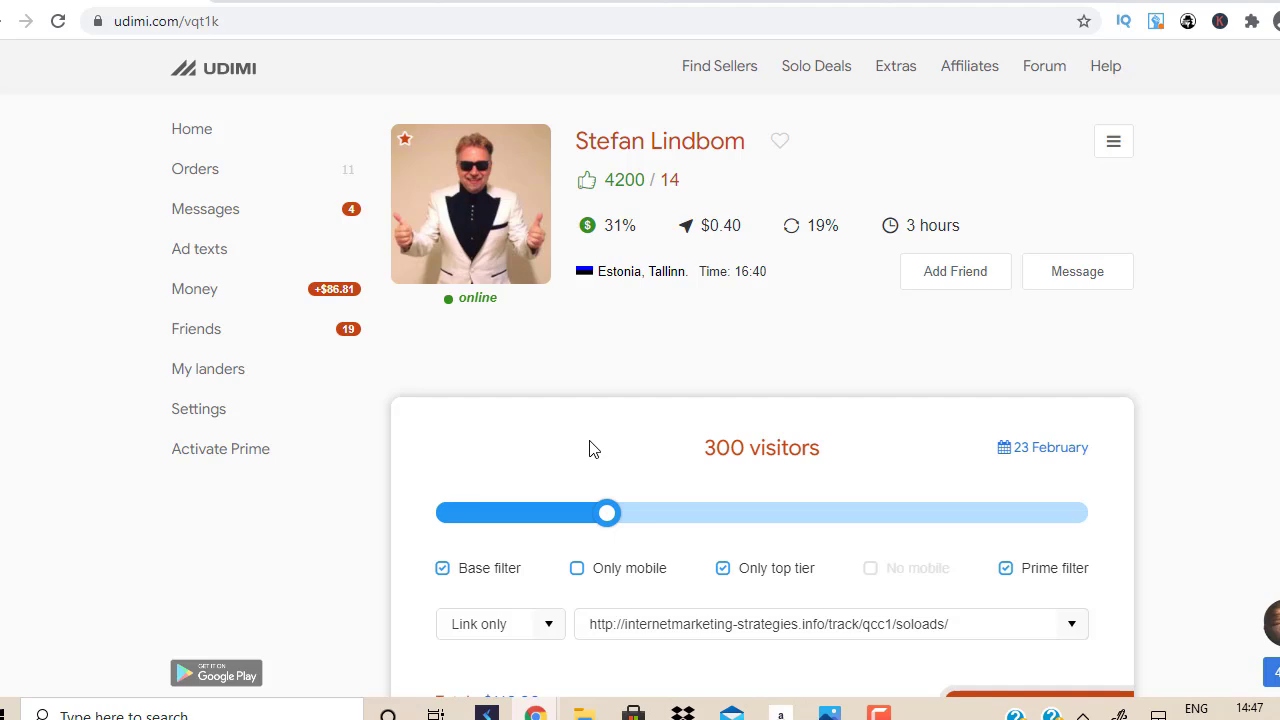
- Open Udimi's Find Sellers page and compare the listed sellers' prices, sales percentages and ratings with the search filters
click(714, 78)
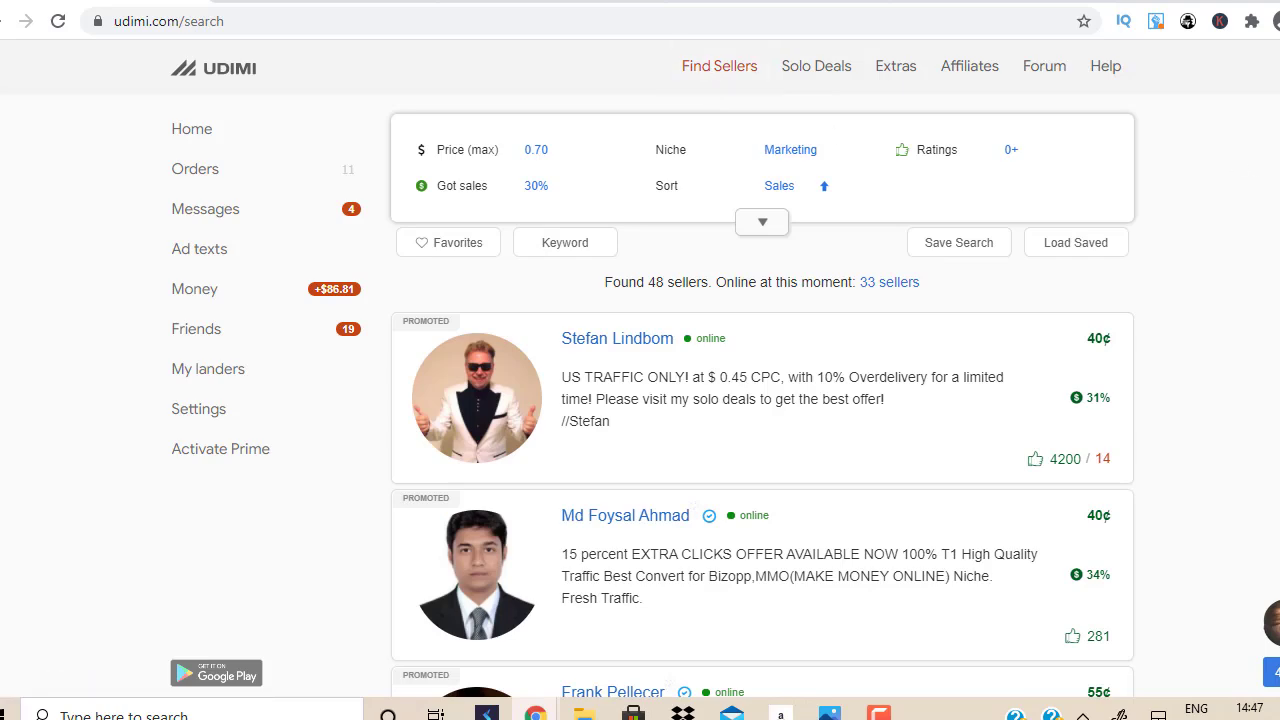
scroll(760, 400, down, 9)
scroll(760, 400, down, 10)
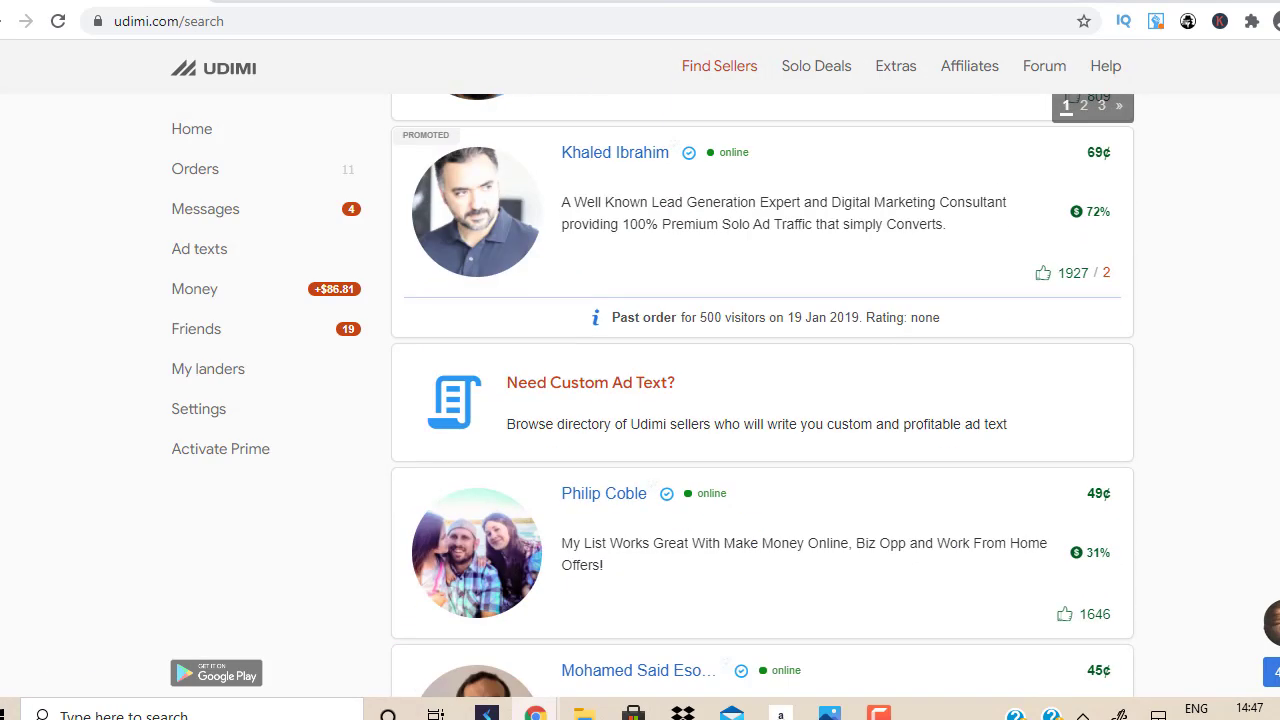
scroll(760, 400, down, 4)
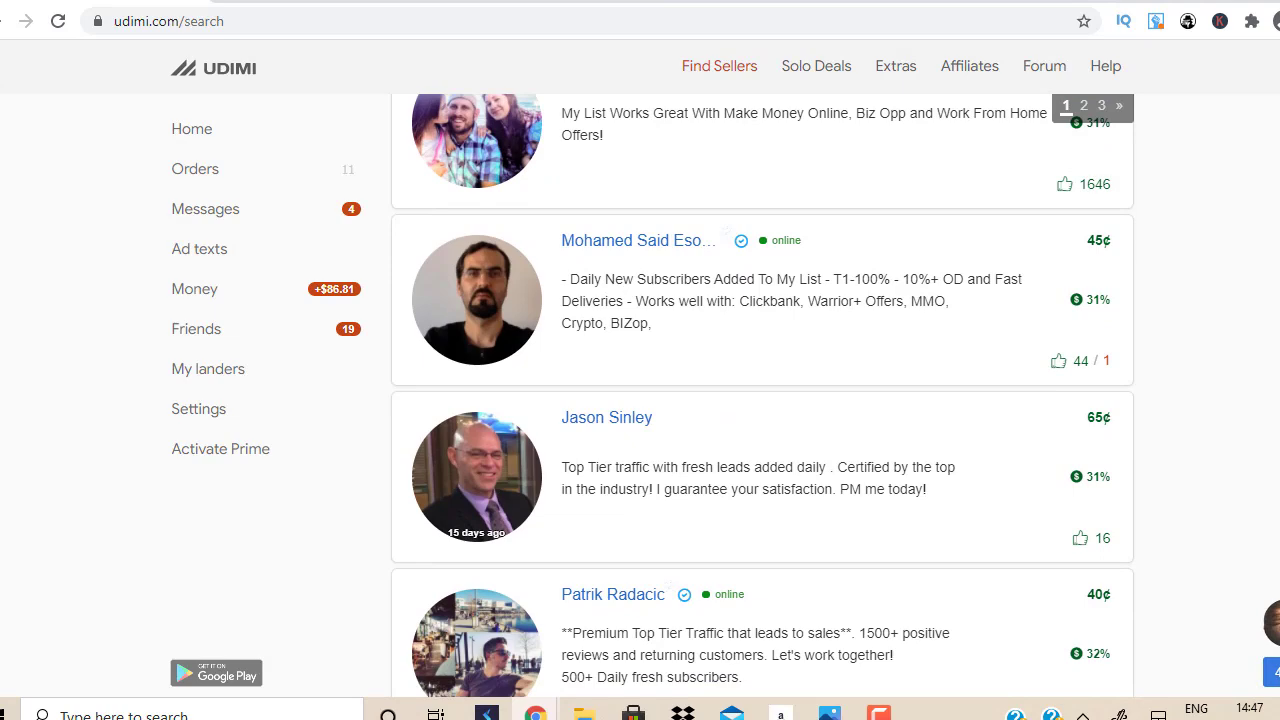
scroll(760, 400, up, 1)
scroll(760, 400, down, 3)
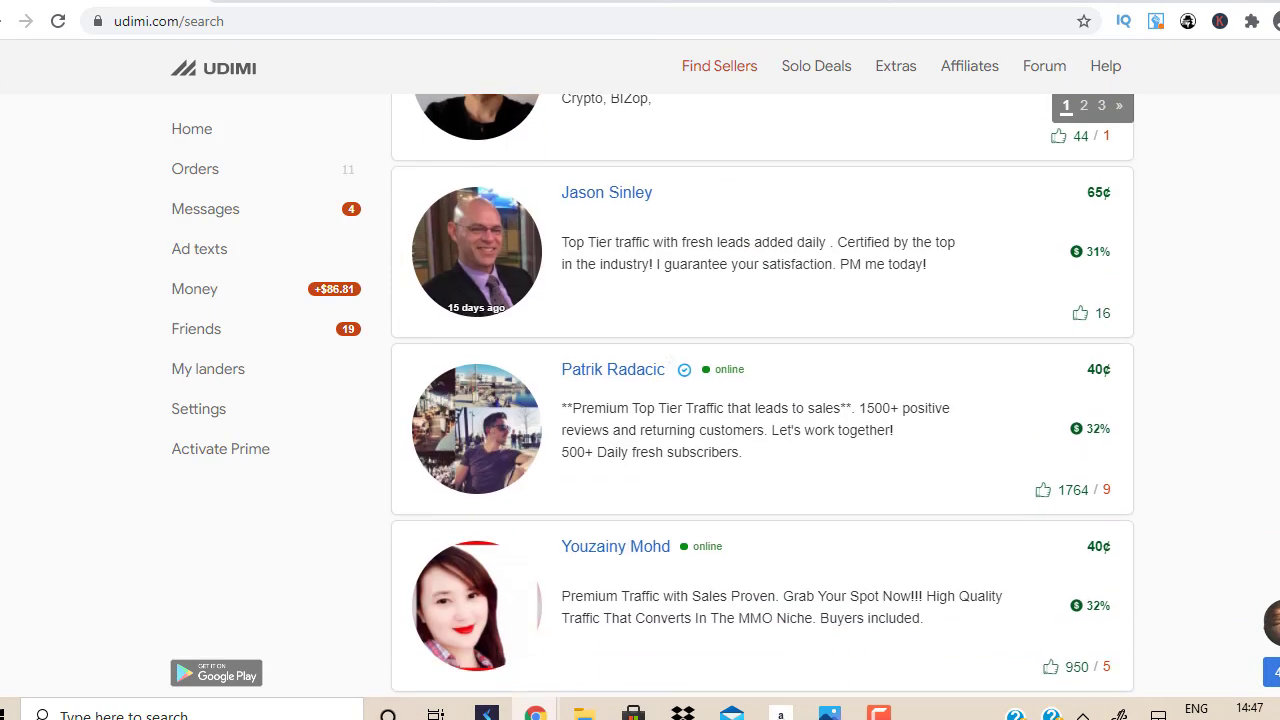
scroll(762, 400, up, 10)
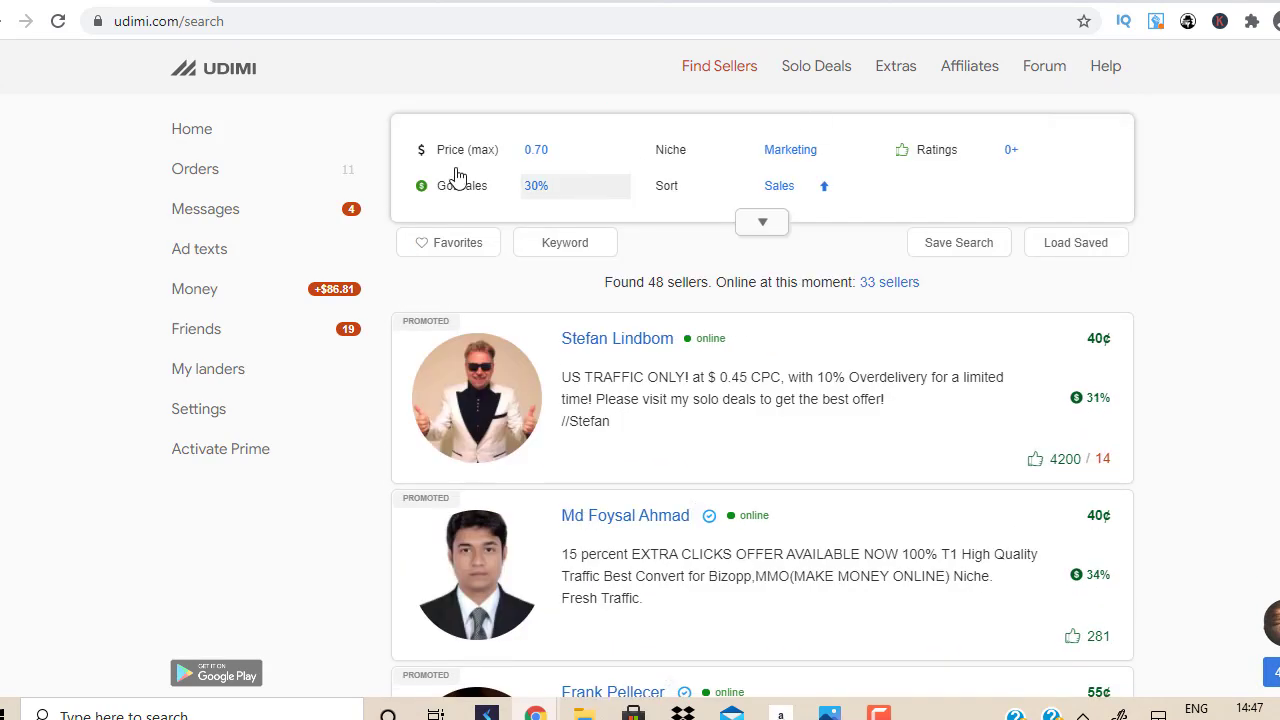
- Return to the seller's Udimi page and review it together with the opt-in page and the AWeber follow-up messages
click(3, 20)
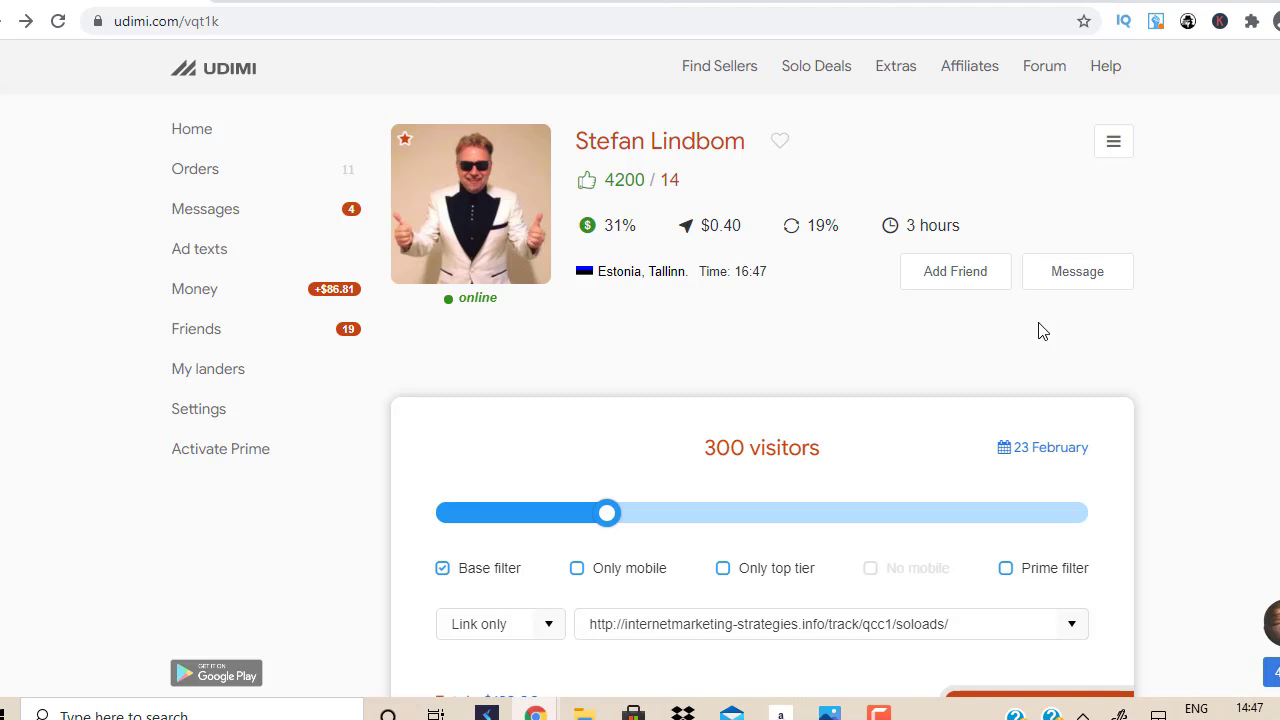
click(780, 1)
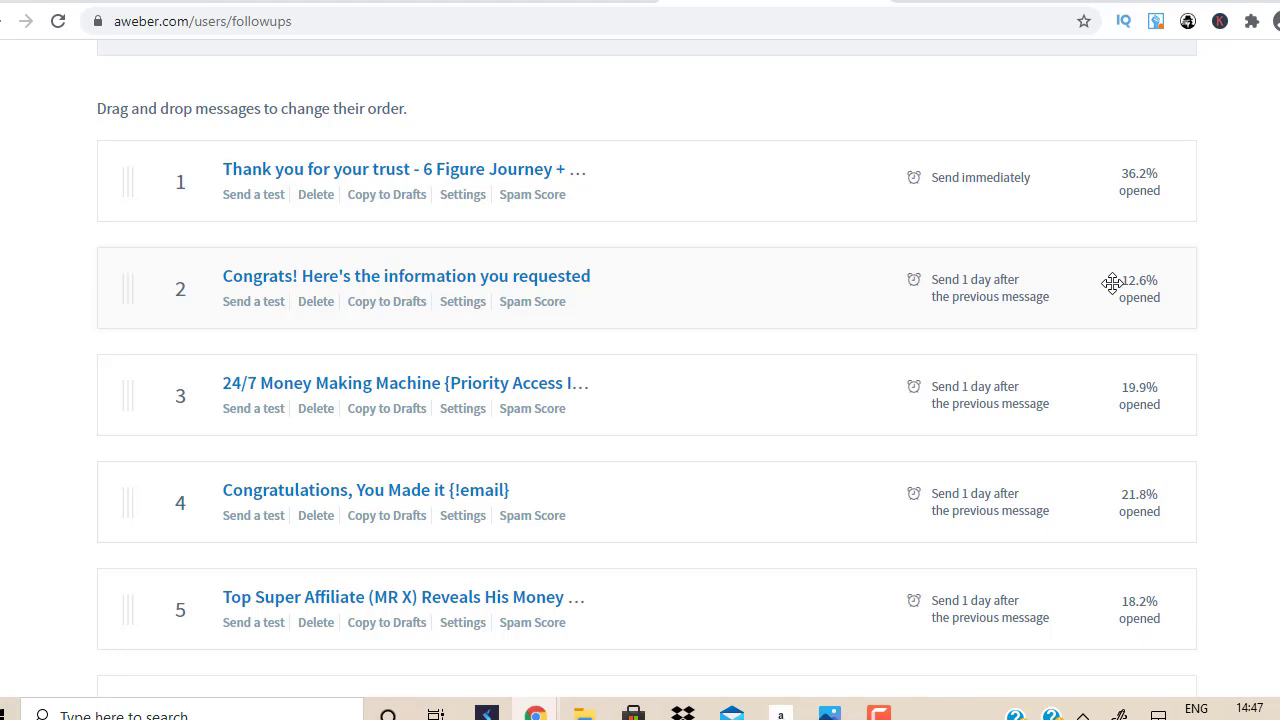
click(160, 2)
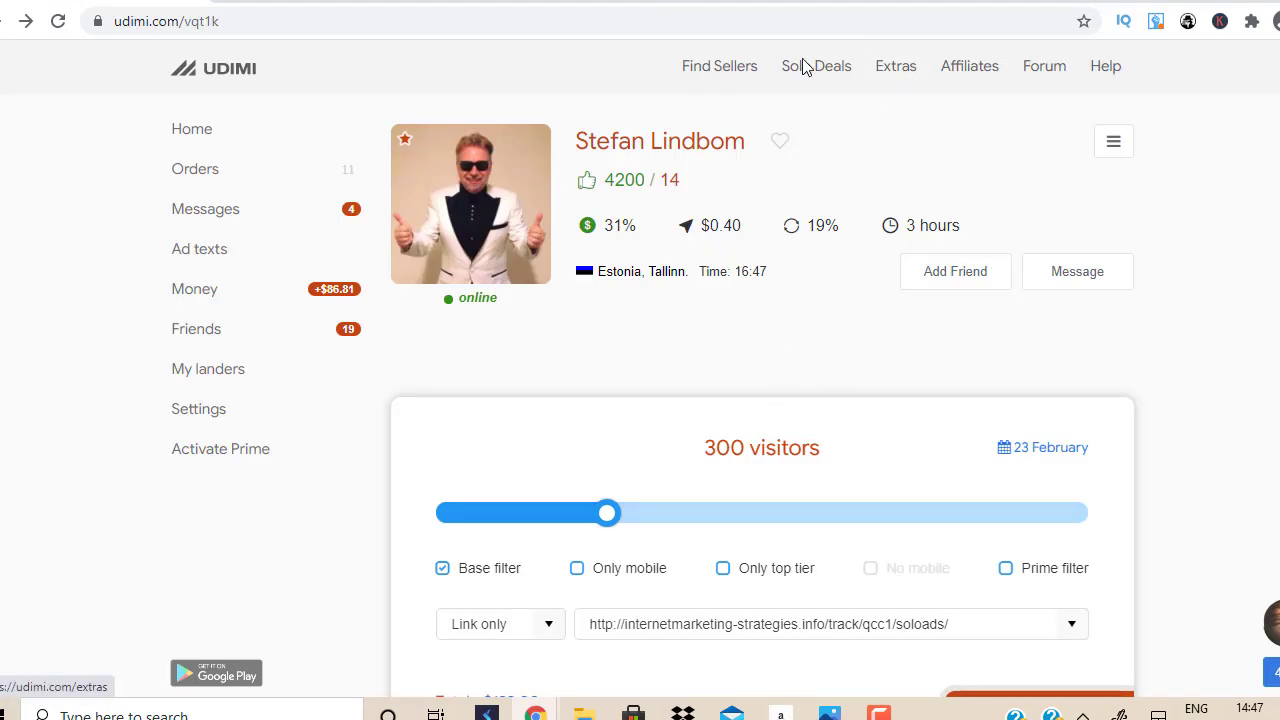
click(819, 2)
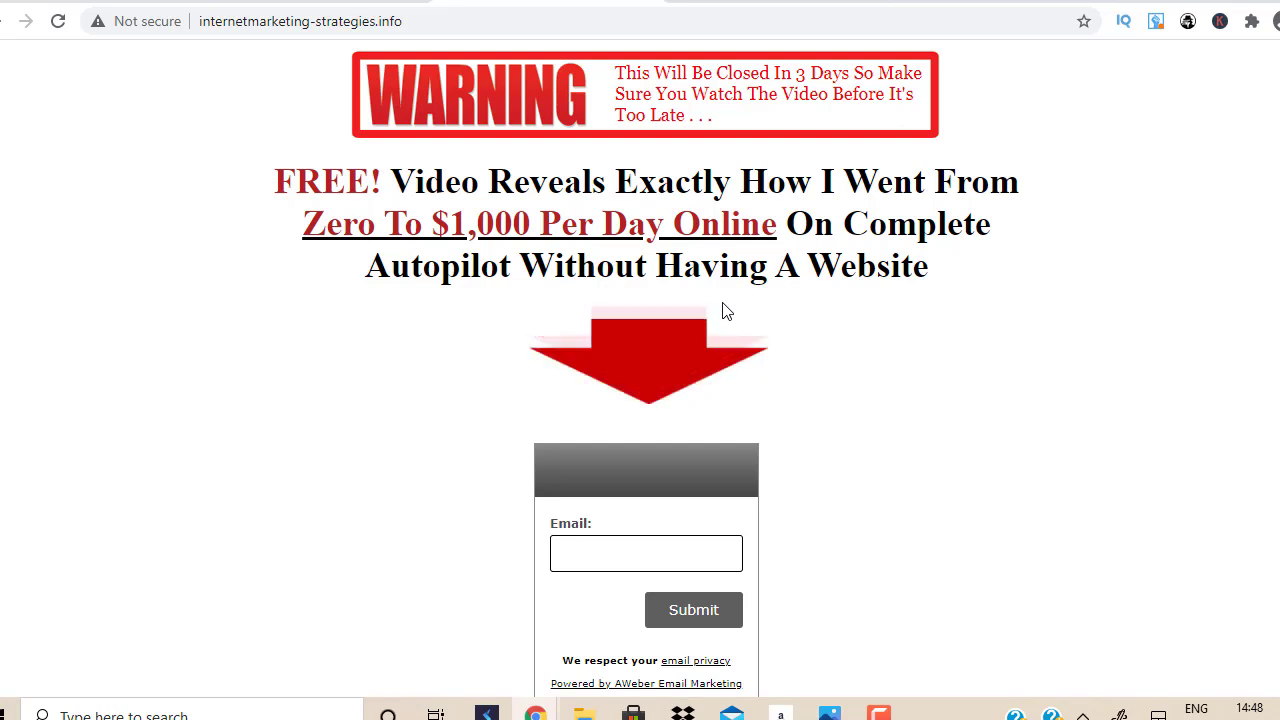
click(710, 2)
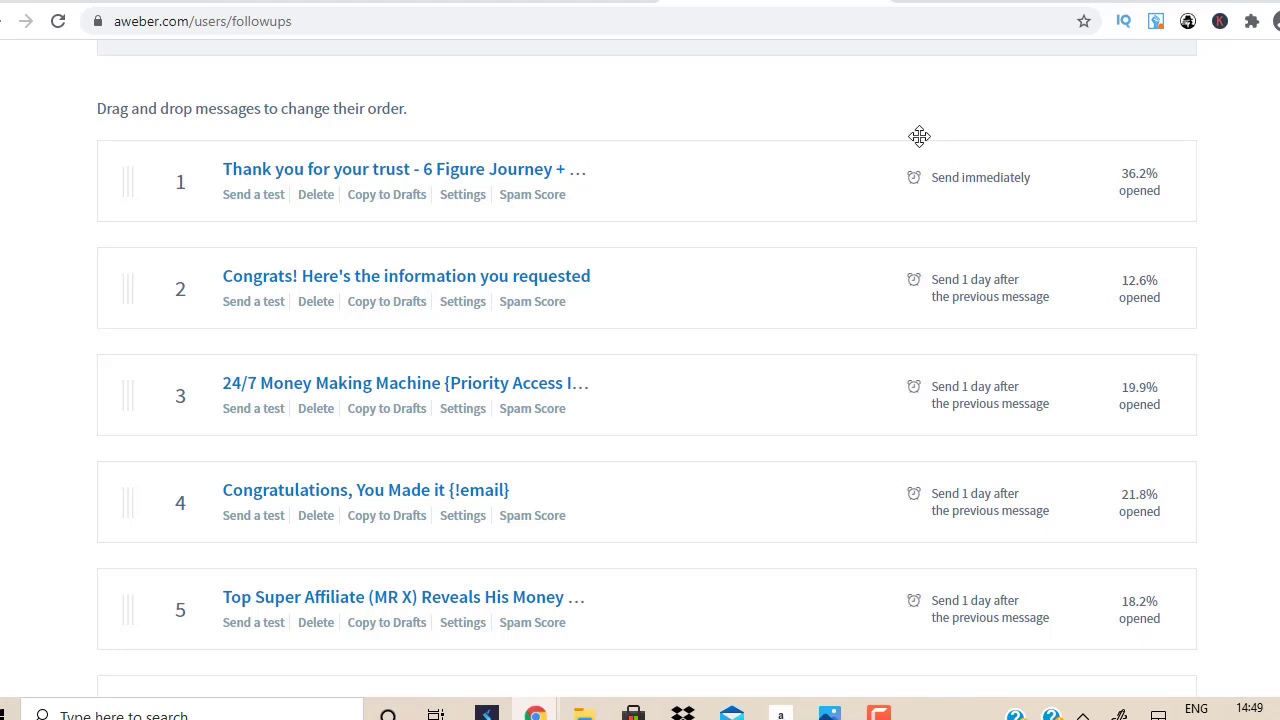
click(160, 1)
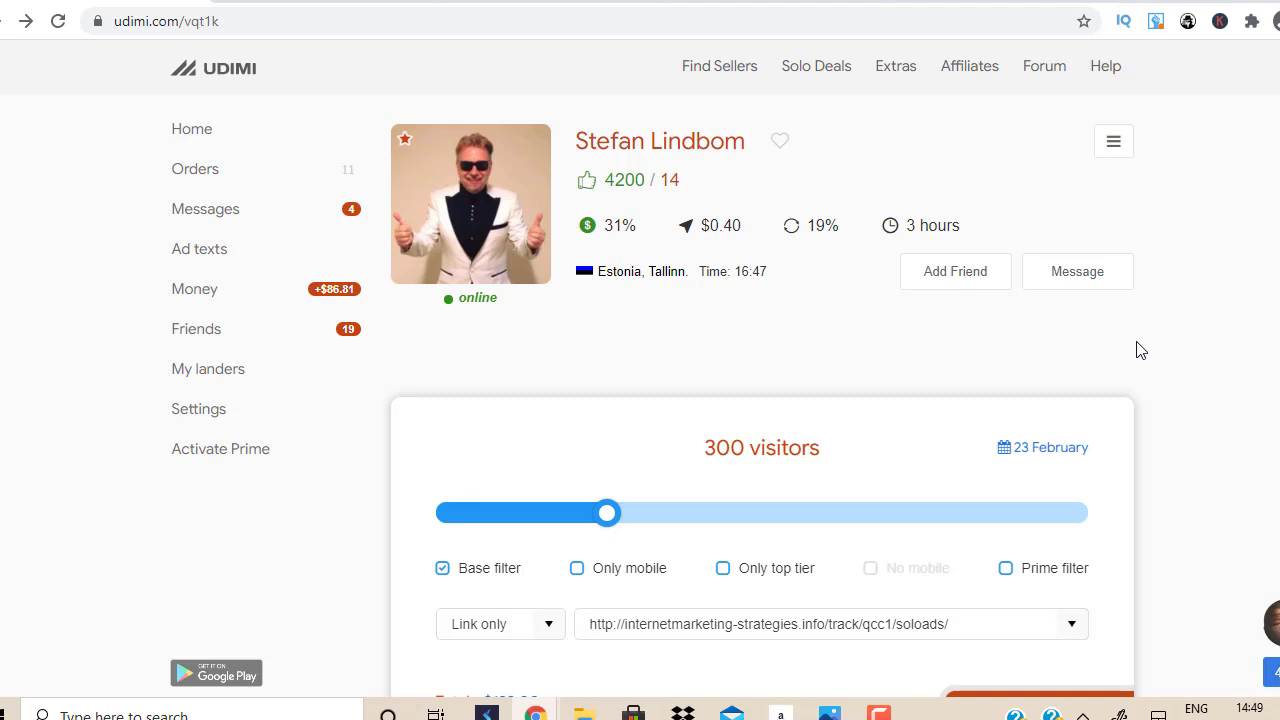
- Switch to the YouTube window showing the Clickbank Success channel's videos
mouse_move(535, 712)
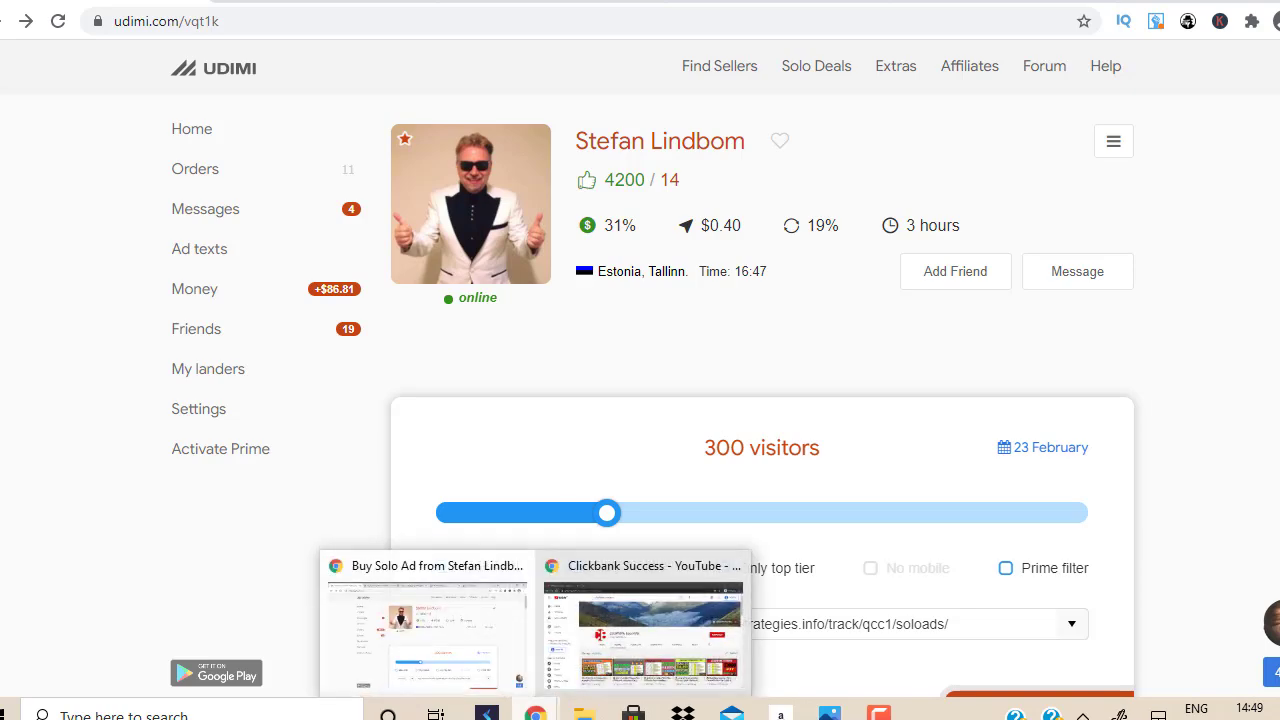
click(643, 625)
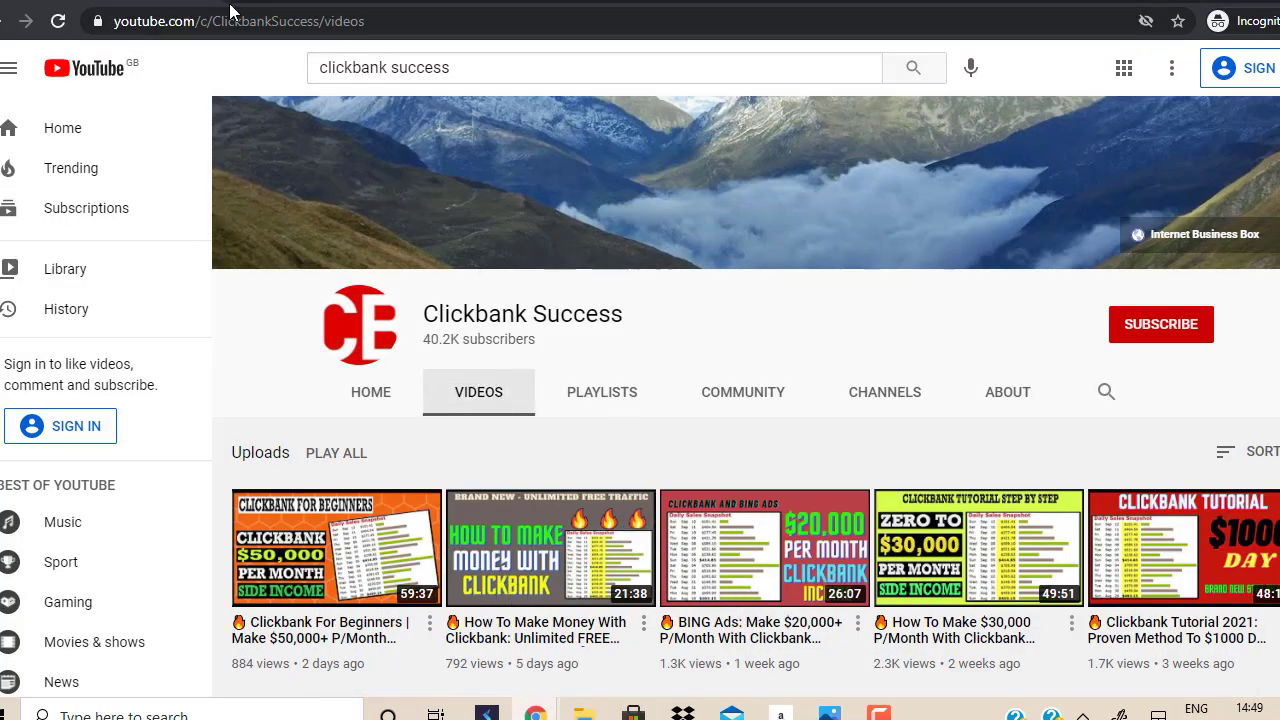
- Search YouTube for "you were born rich" and look through the video results
drag(503, 66, 248, 51)
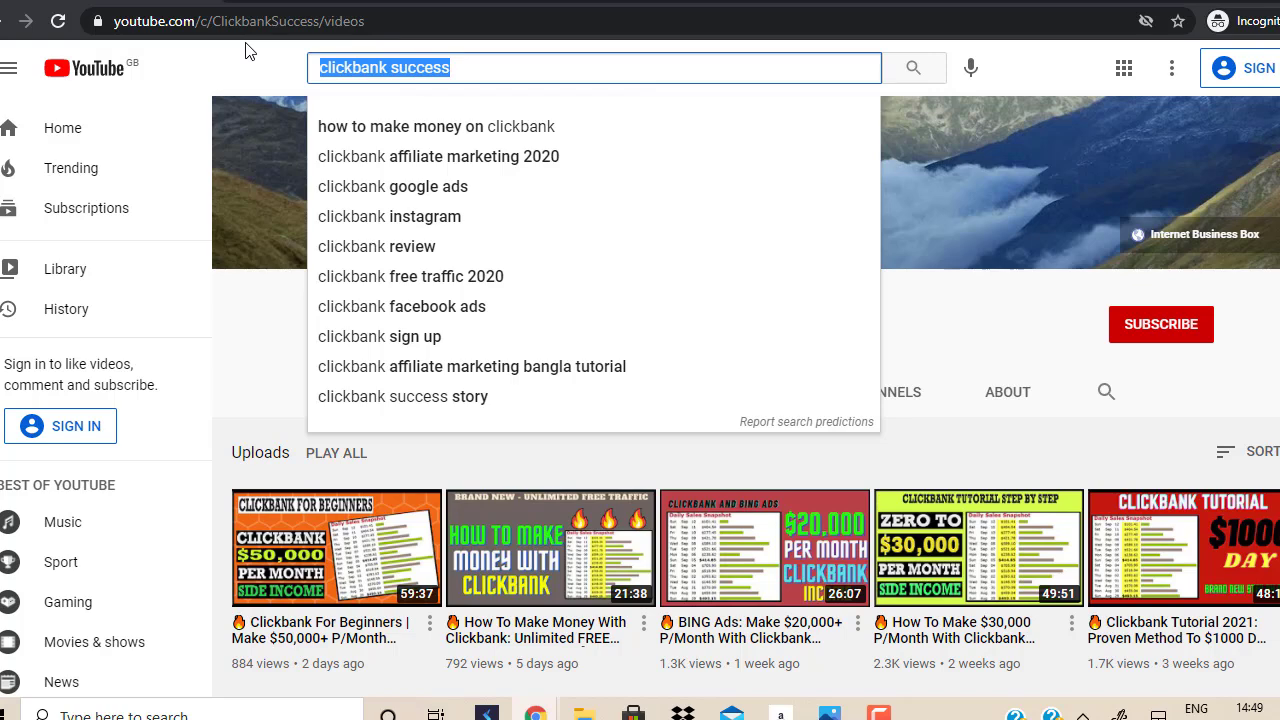
text(you were born rich)
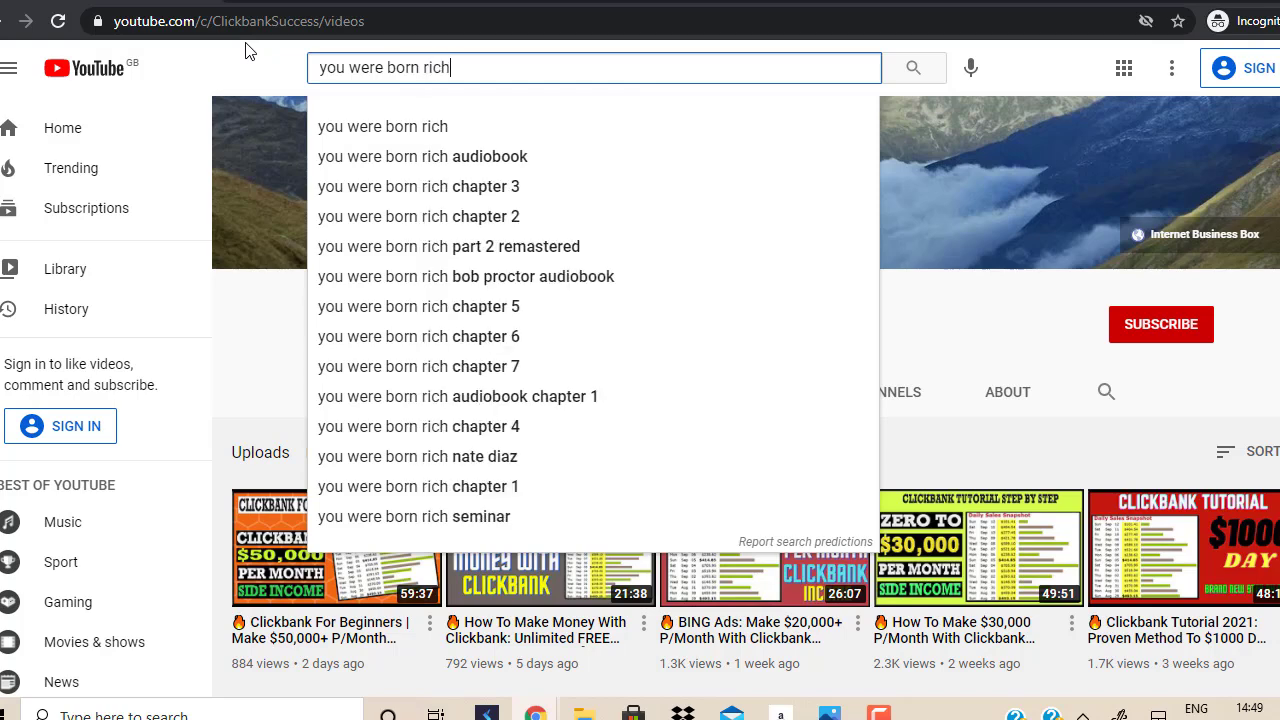
key(Return)
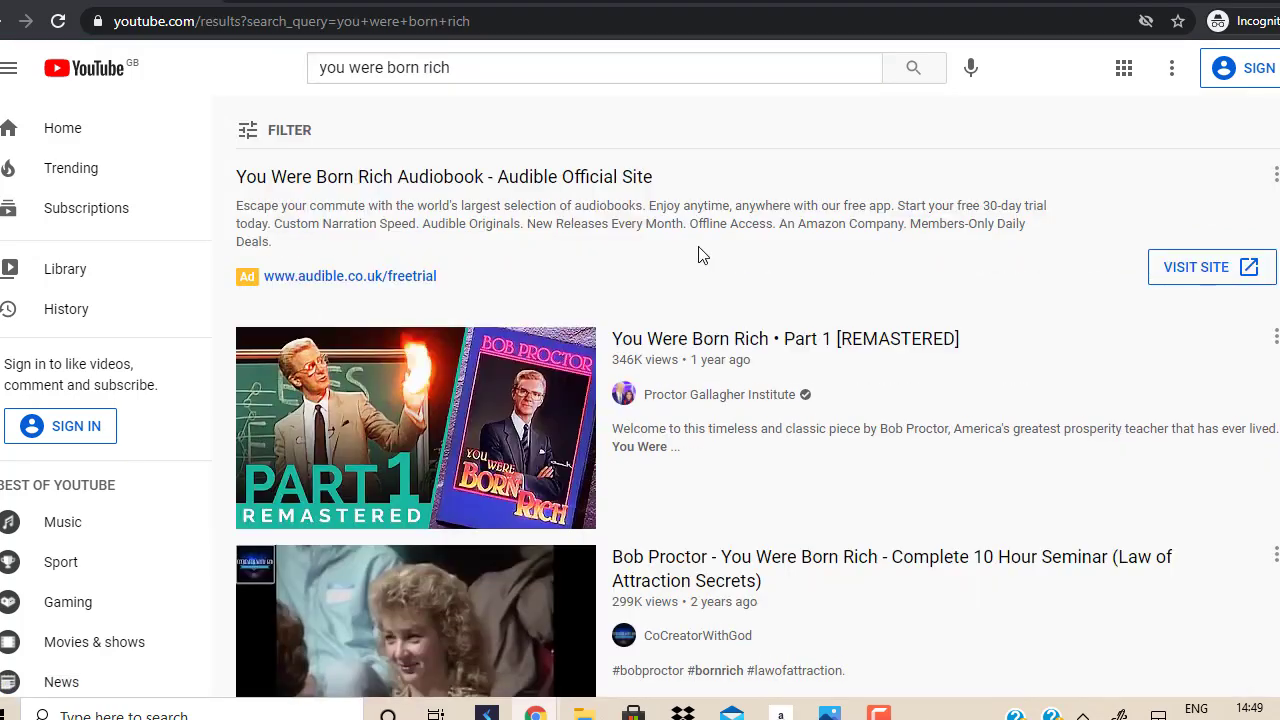
scroll(1091, 100, down, 4)
scroll(758, 400, down, 15)
scroll(758, 400, up, 12)
scroll(758, 400, up, 8)
scroll(758, 400, down, 15)
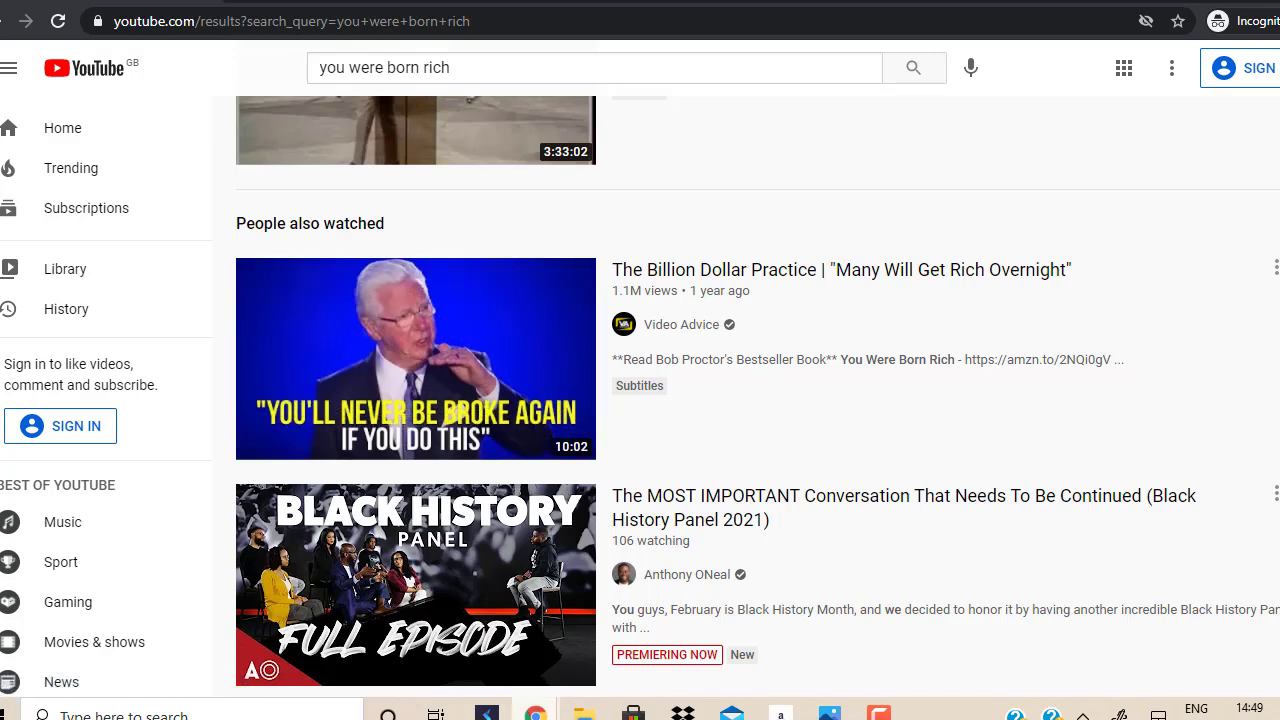
- Switch back to the Udimi and AWeber window, open AWeber's account dashboard and review the total subscribers
mouse_move(535, 712)
click(503, 625)
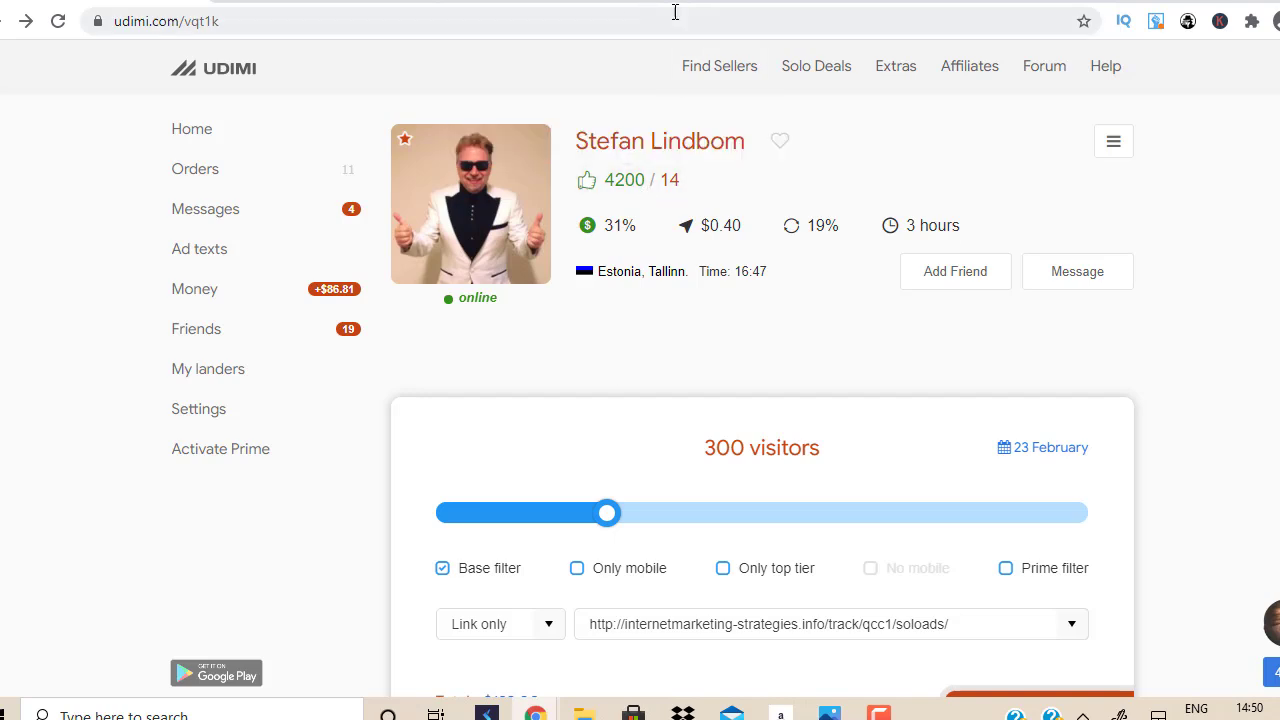
click(620, 1)
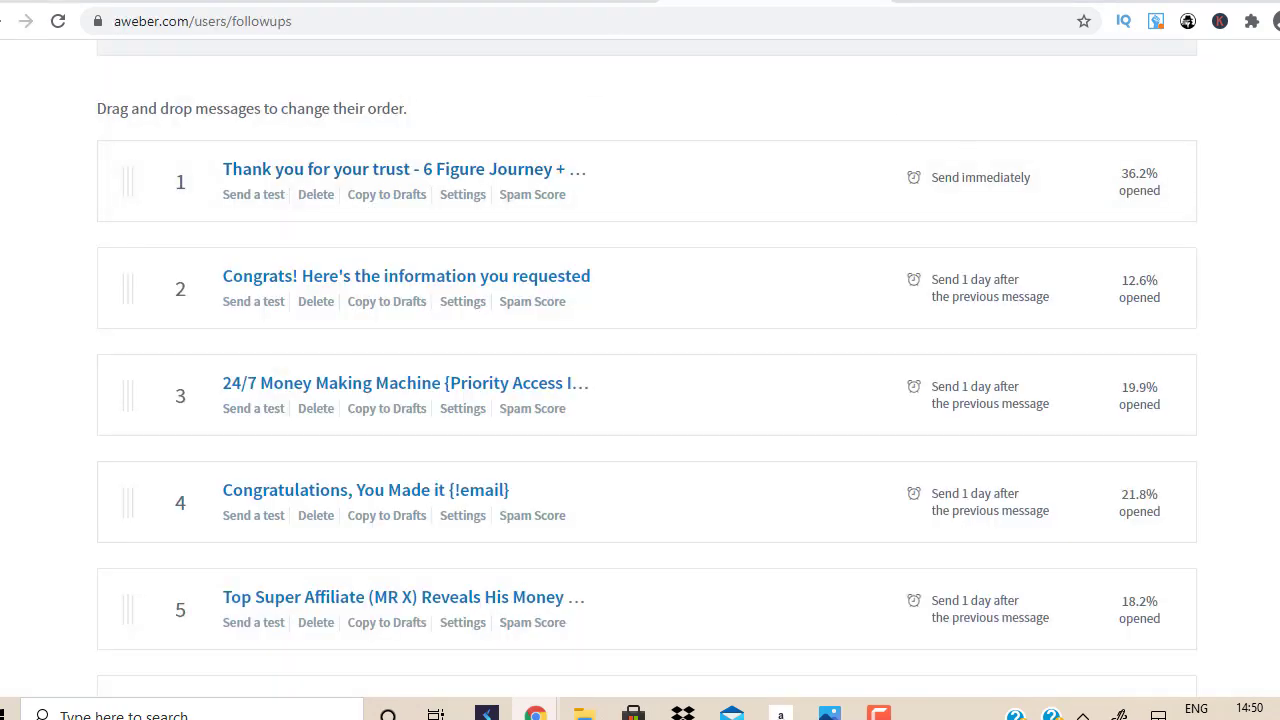
scroll(343, 62, up, 5)
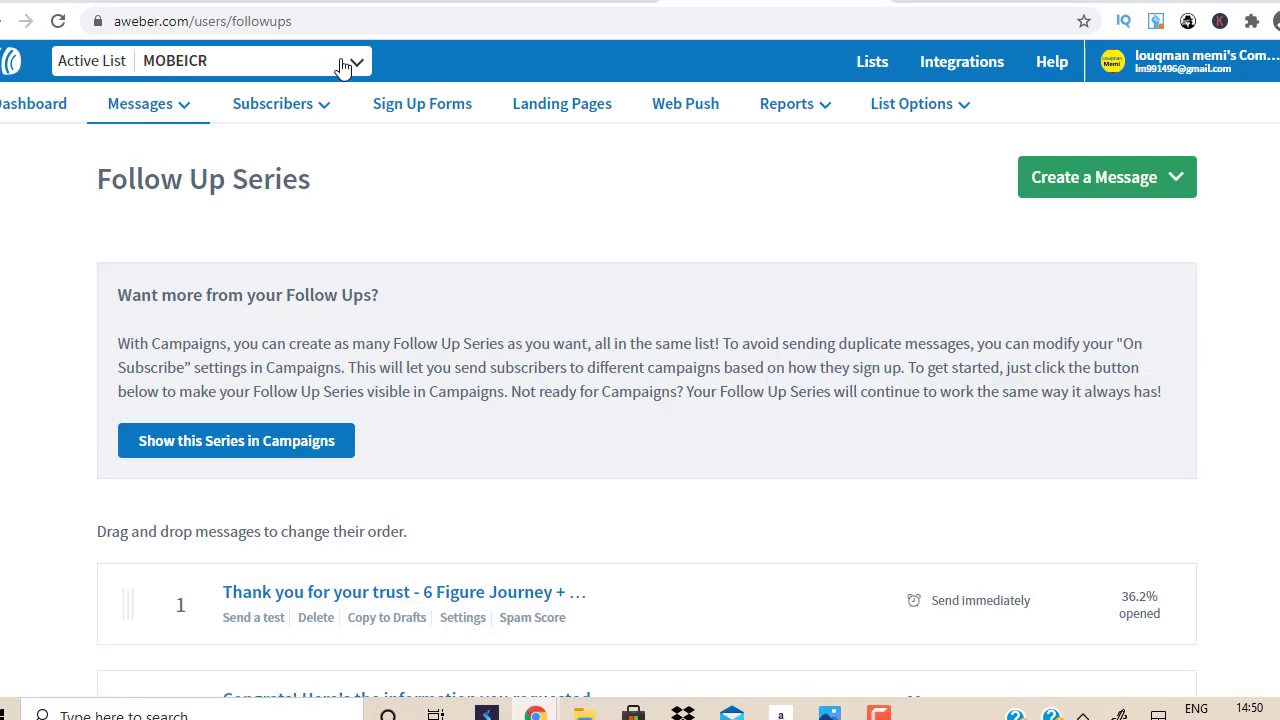
click(10, 103)
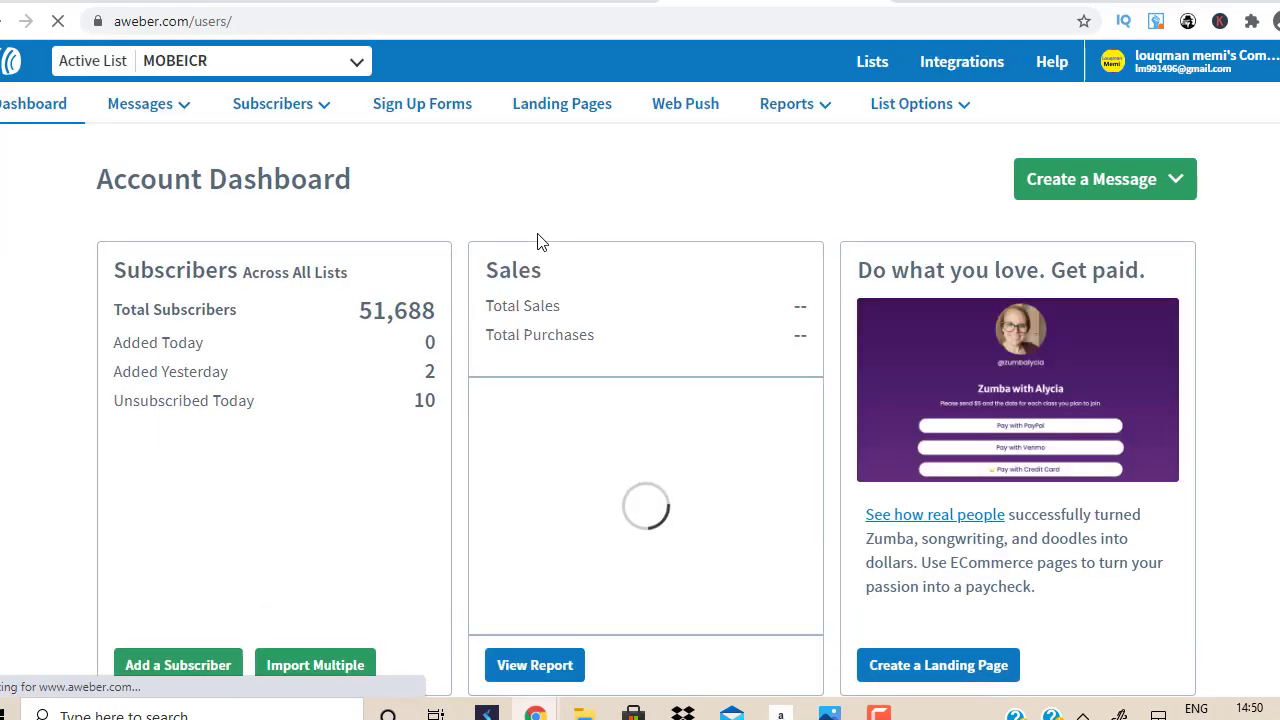
key(ctrl+Tab)
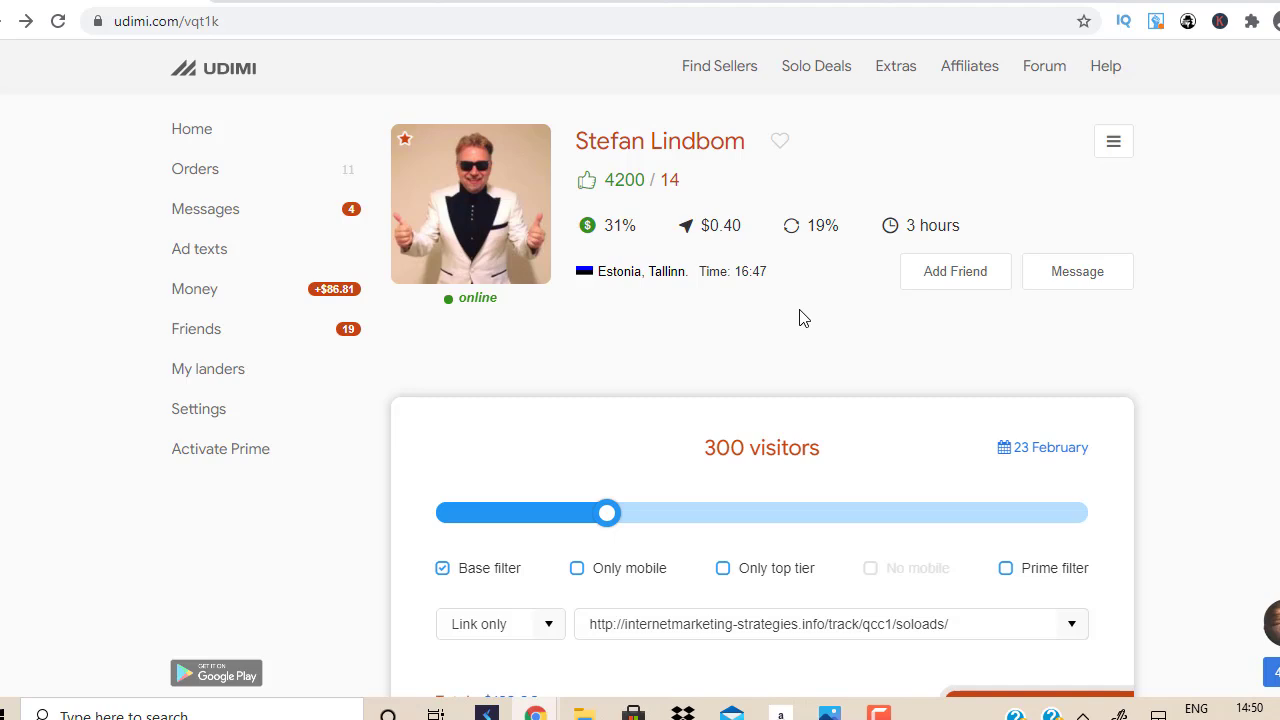
click(779, 1)
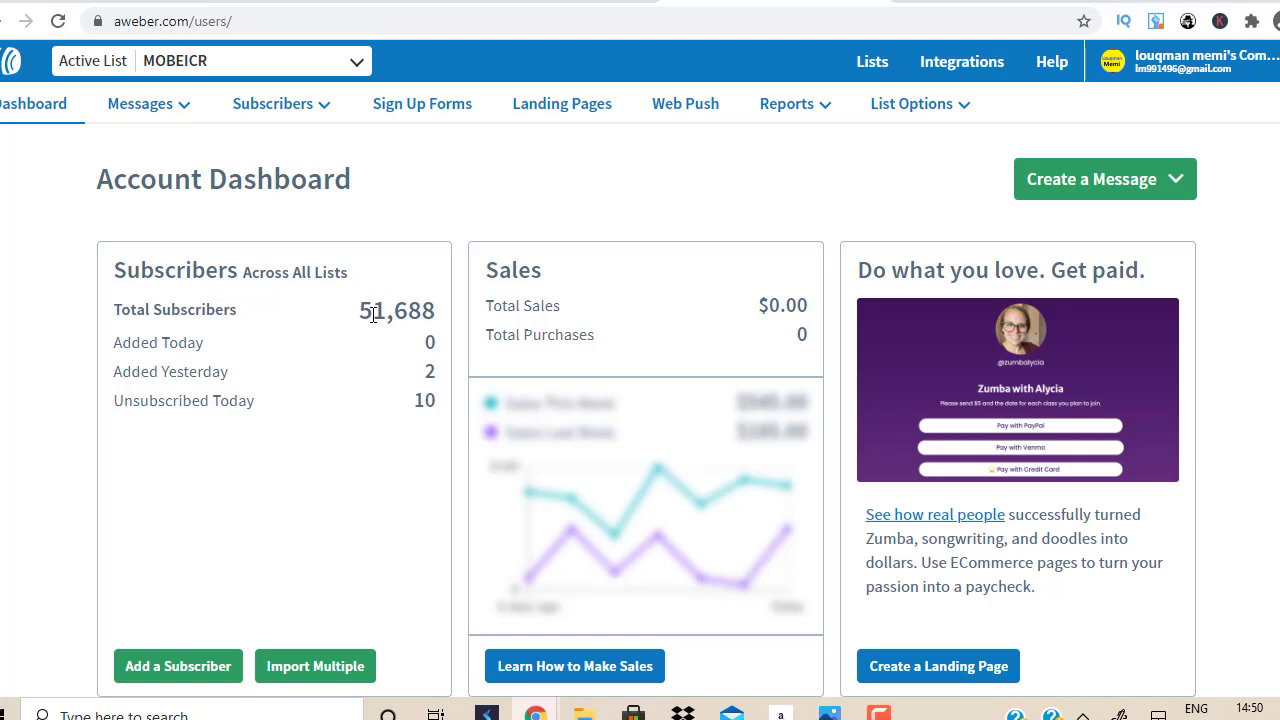
- Set the solo ad order on the seller's Udimi page to the maximum of 1000 visitors
key(ctrl+Tab)
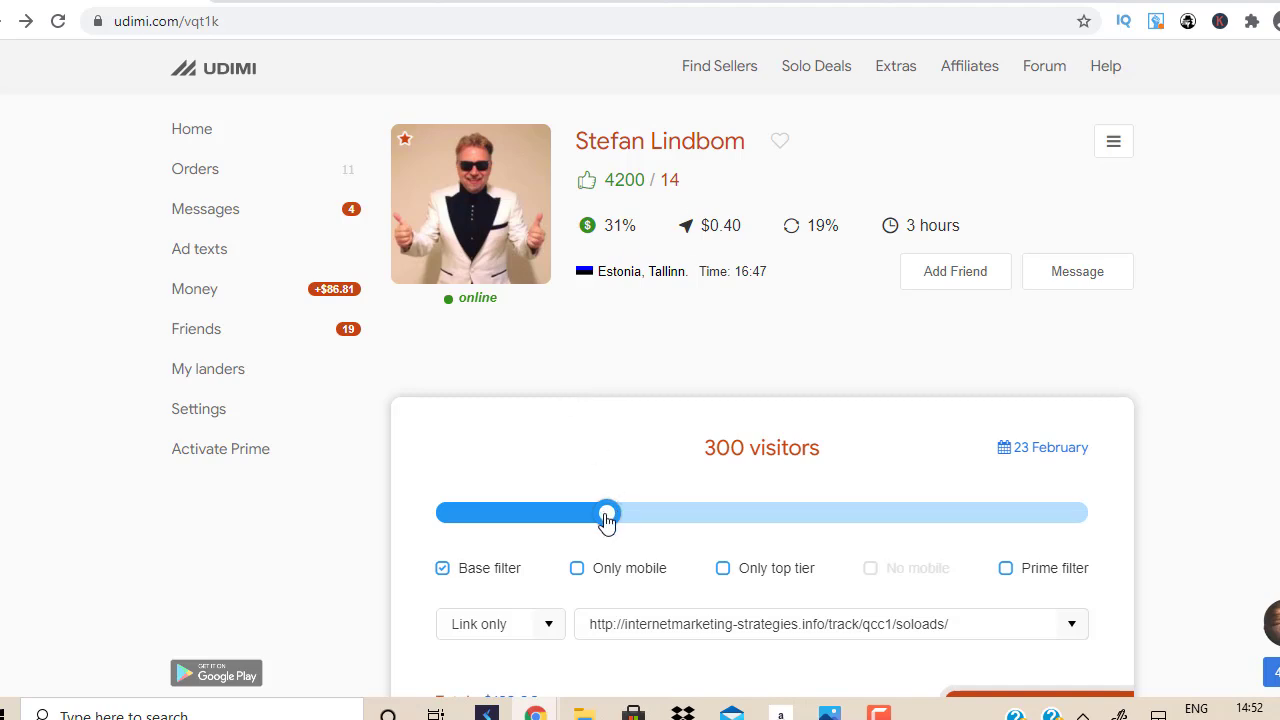
drag(606, 520, 1095, 513)
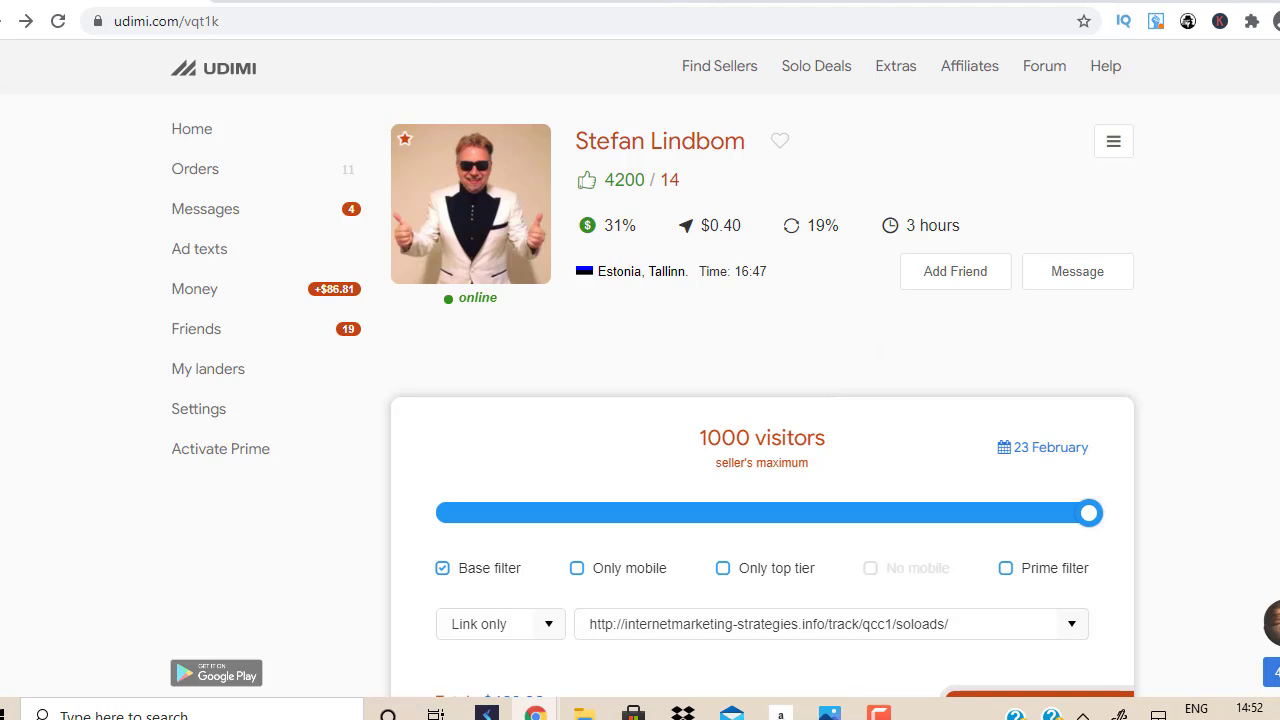
- Review the AWeber account dashboard and the opt-in page alongside the seller's Udimi order form
click(770, 1)
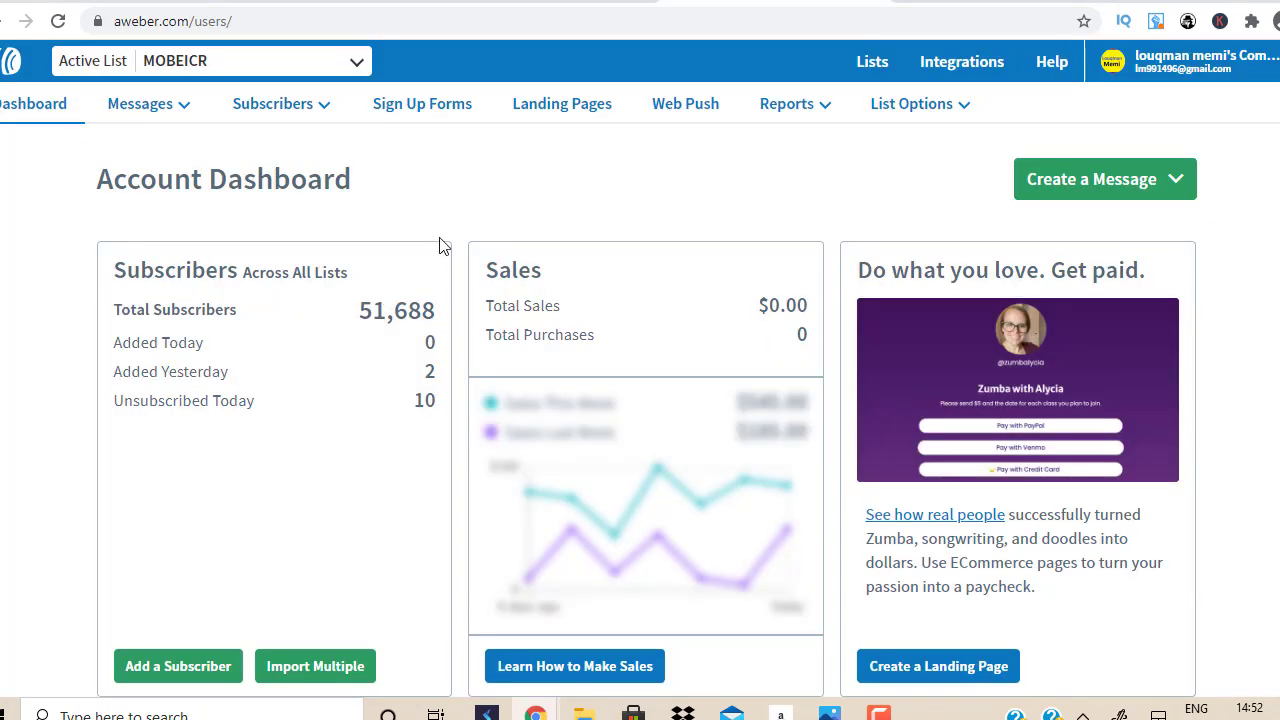
click(155, 3)
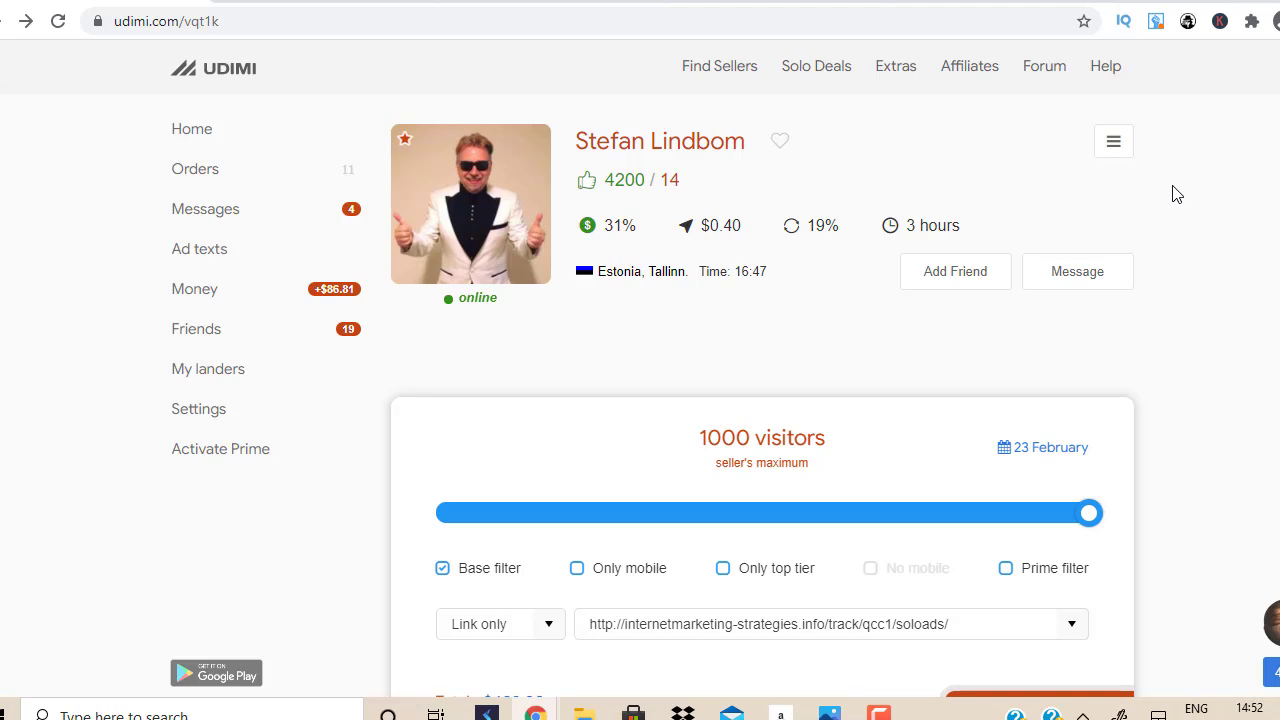
click(770, 1)
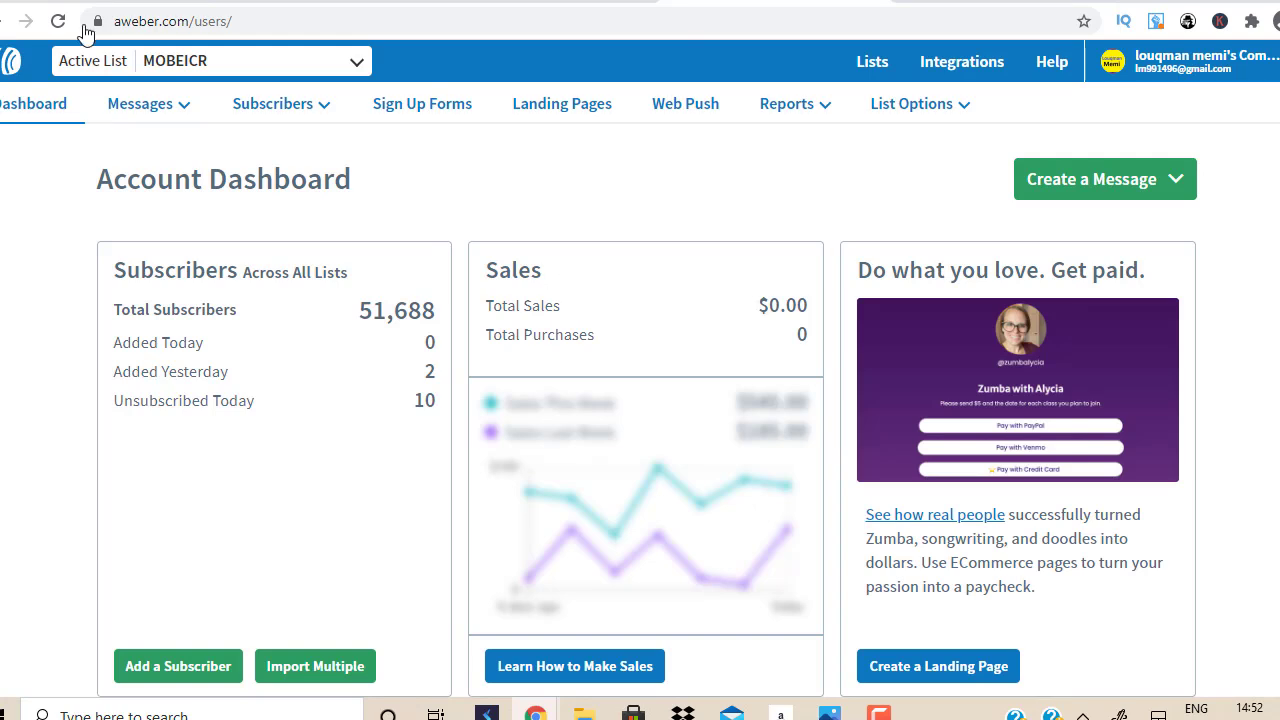
click(140, 1)
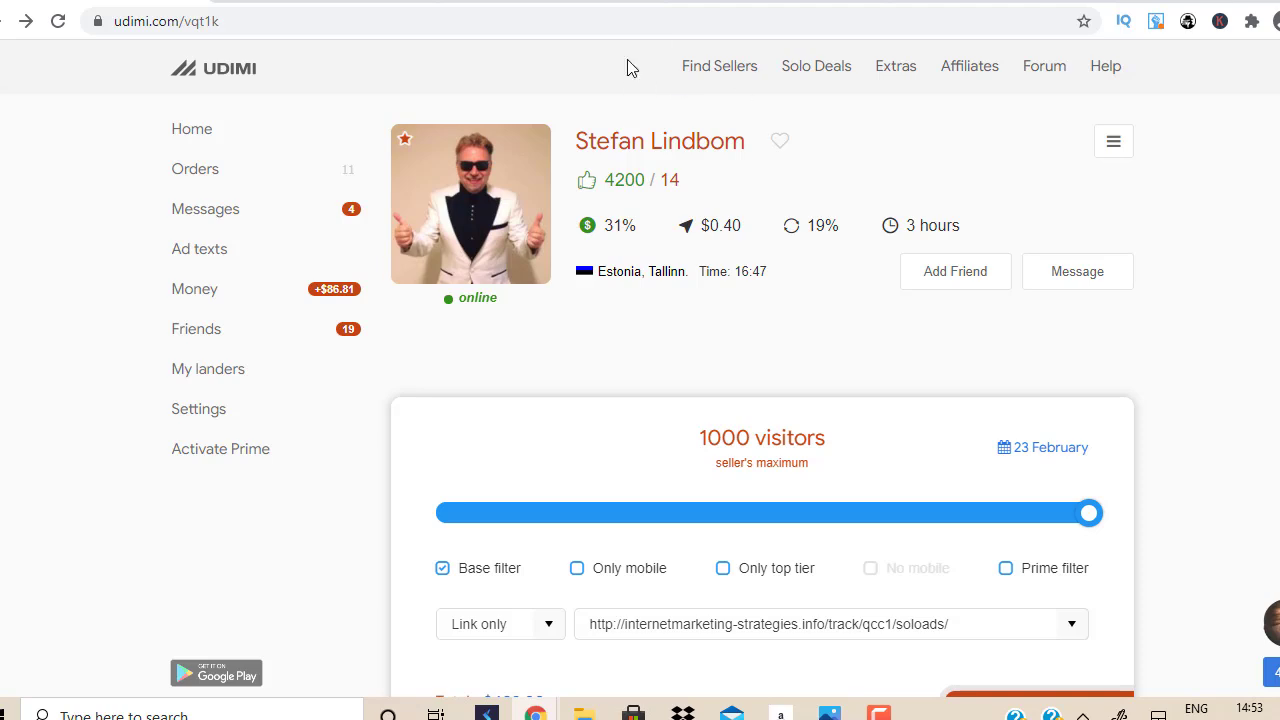
key(ctrl+Tab)
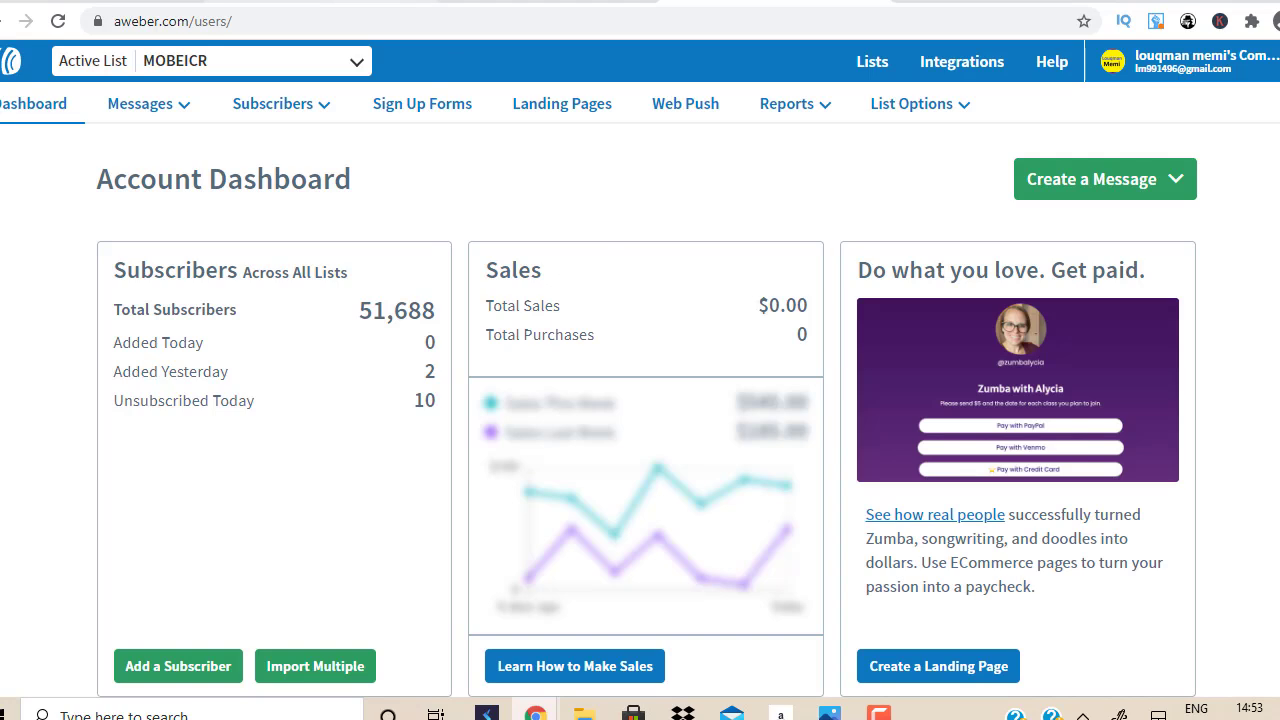
key(ctrl+Tab)
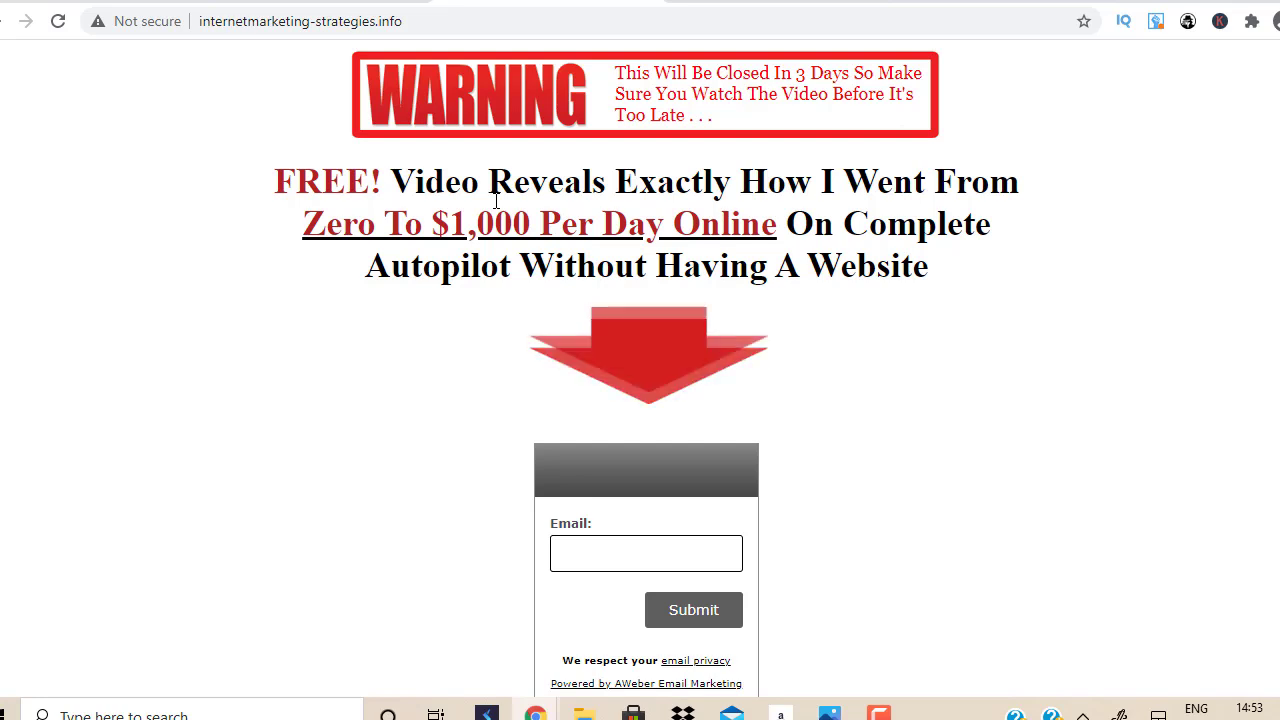
click(6, 21)
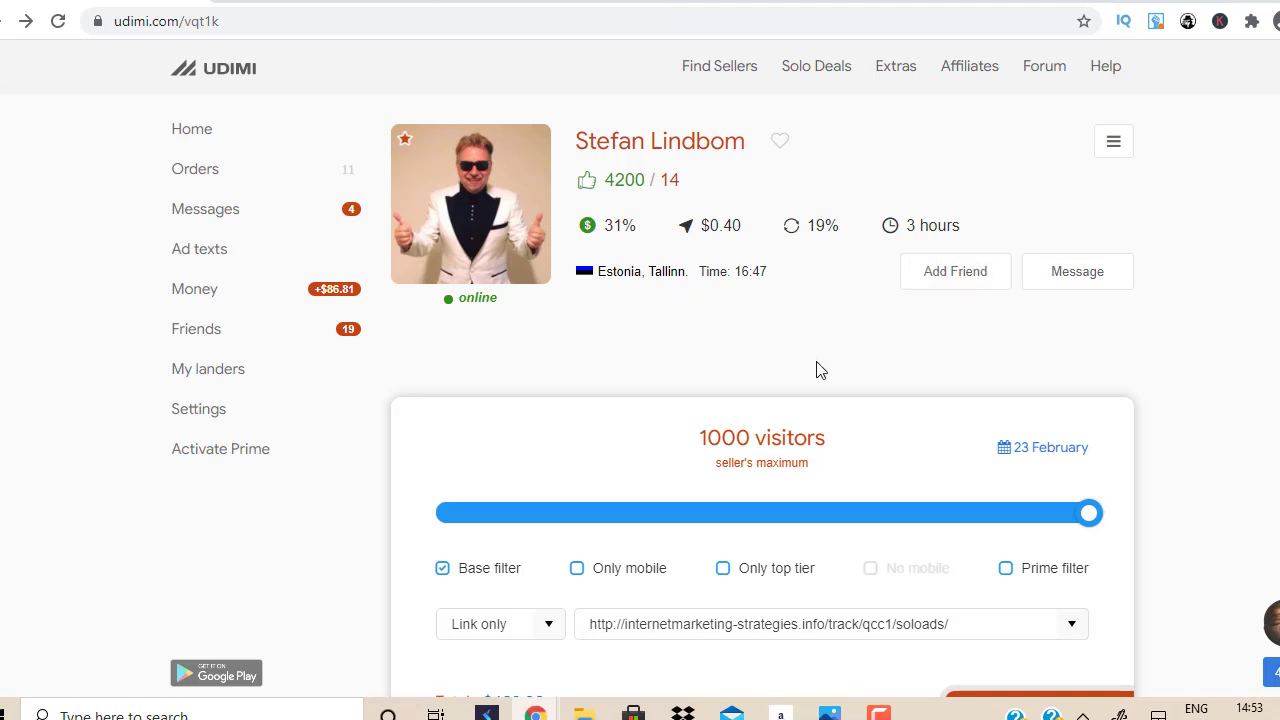
- Examine the landing page link in the Udimi order form and briefly check the YouTube search results window
scroll(886, 363, down, 3)
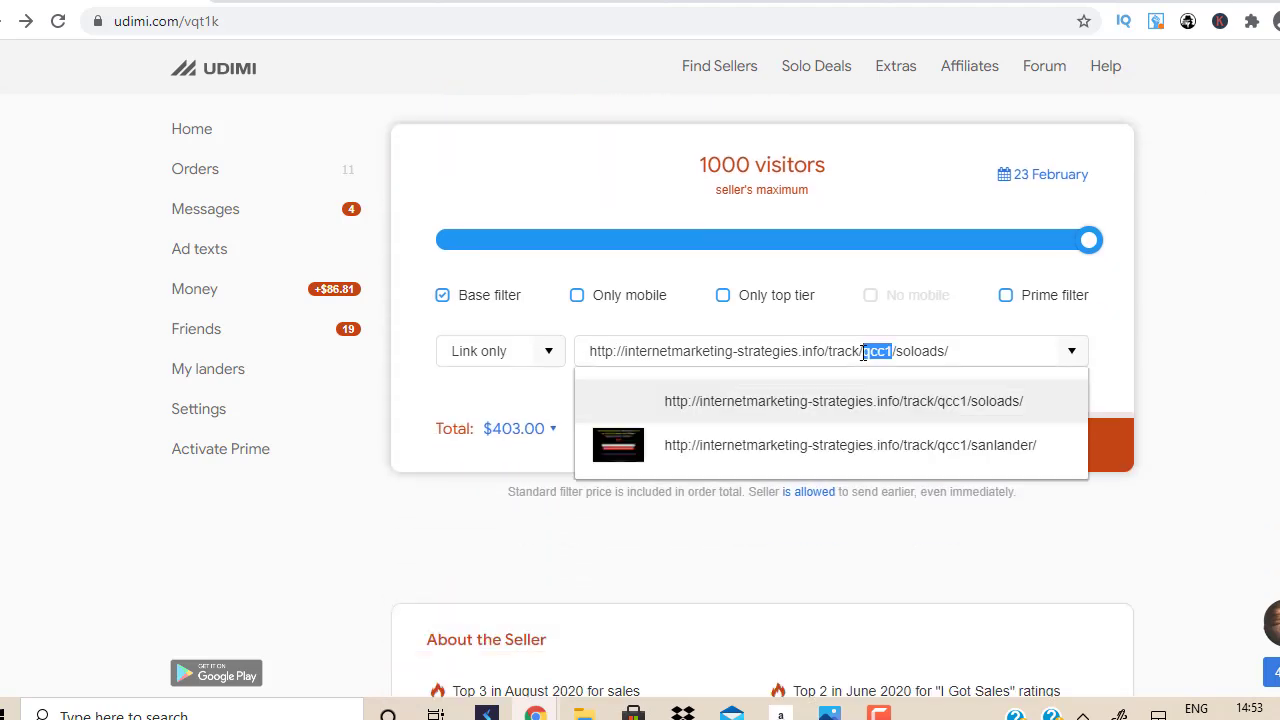
triple_click(863, 352)
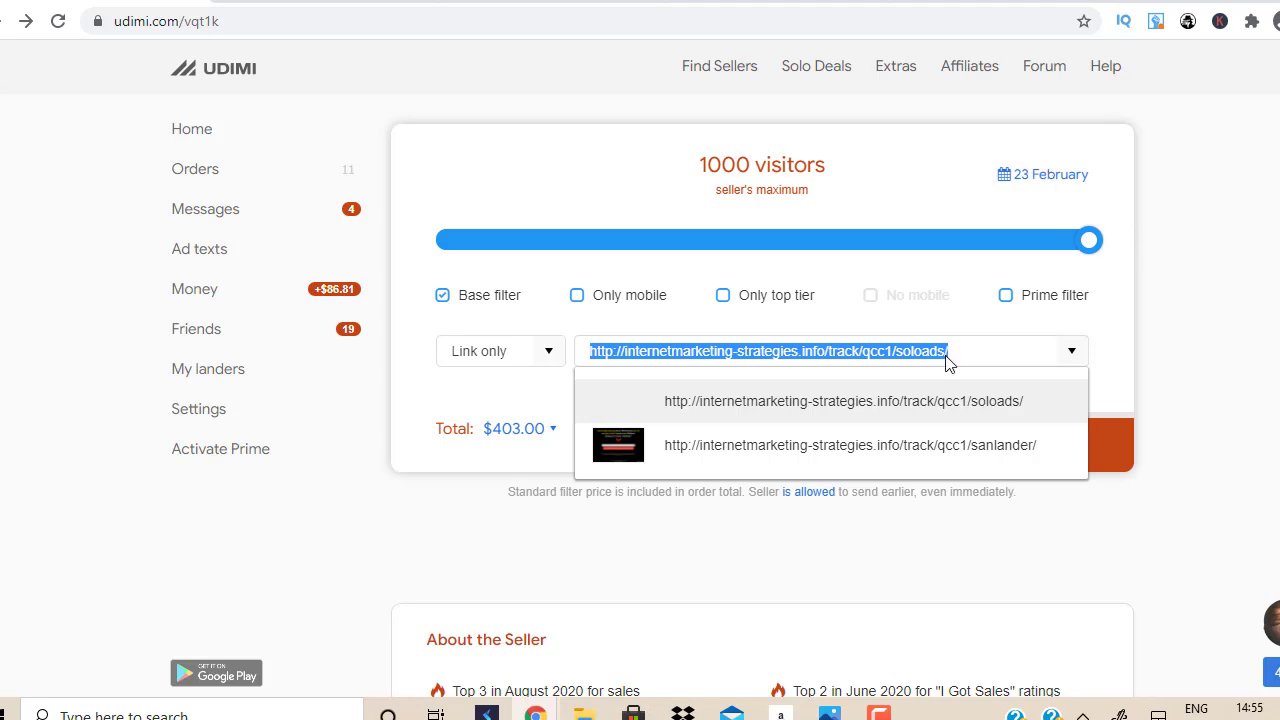
mouse_move(536, 712)
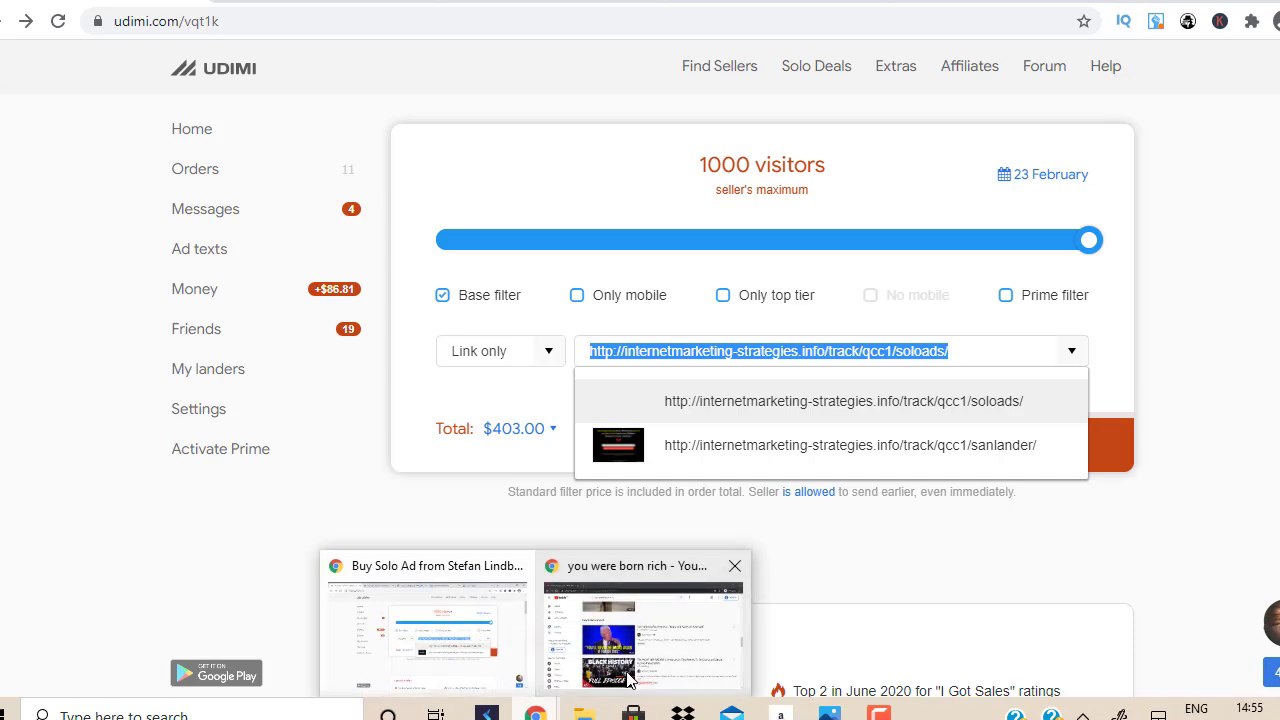
click(630, 678)
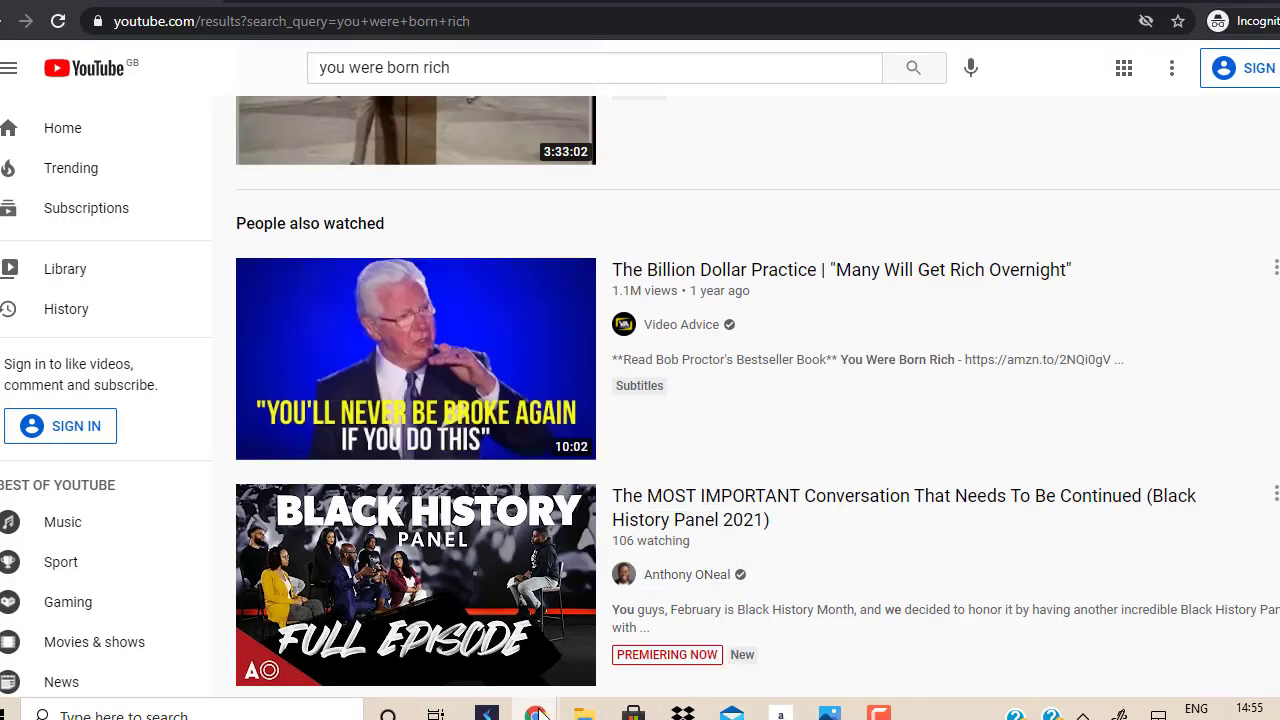
mouse_move(536, 710)
click(492, 648)
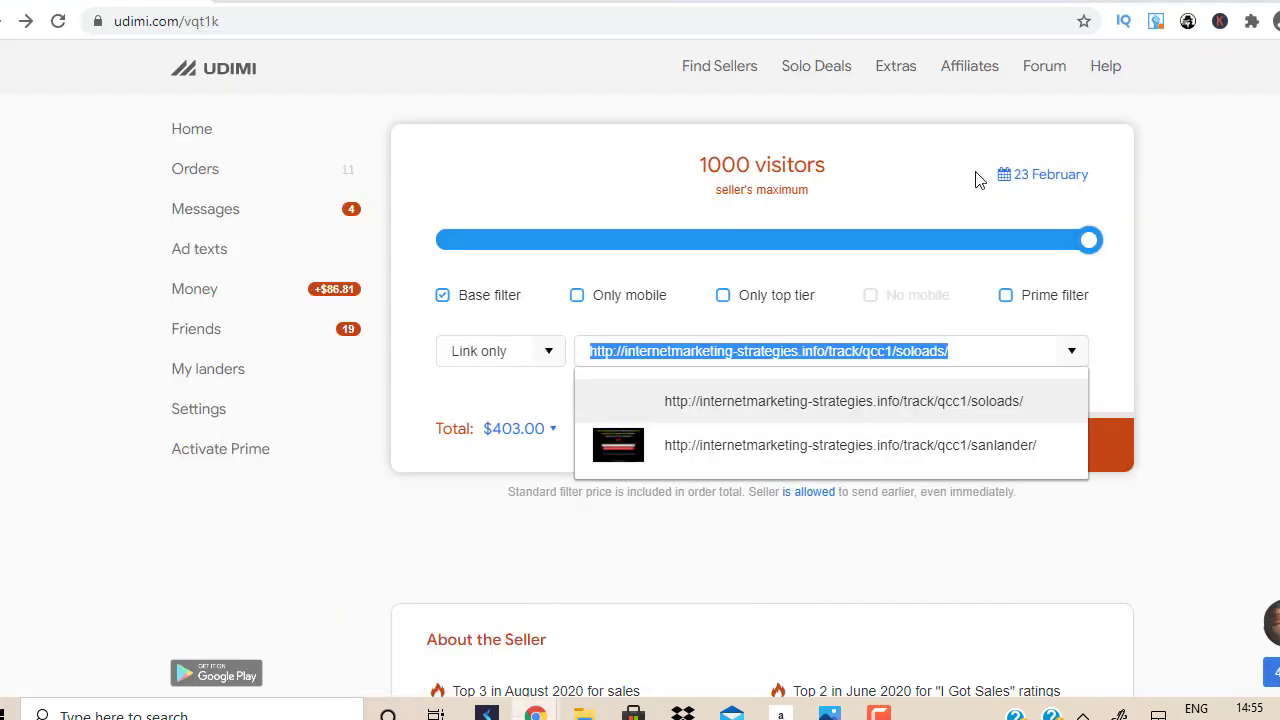
click(1174, 210)
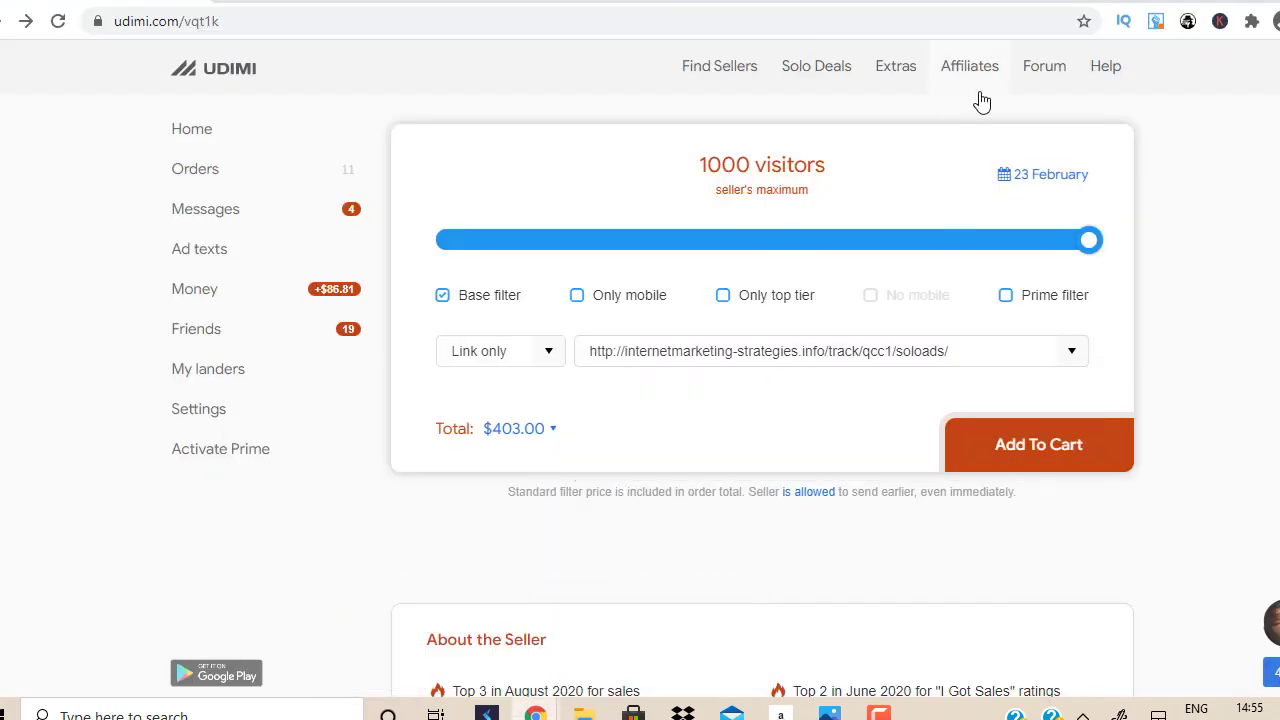
- Start a new ClickMagick tracking link named "testetstetstetst" with the link slug "mancudgdysysy"
key(alt+Tab)
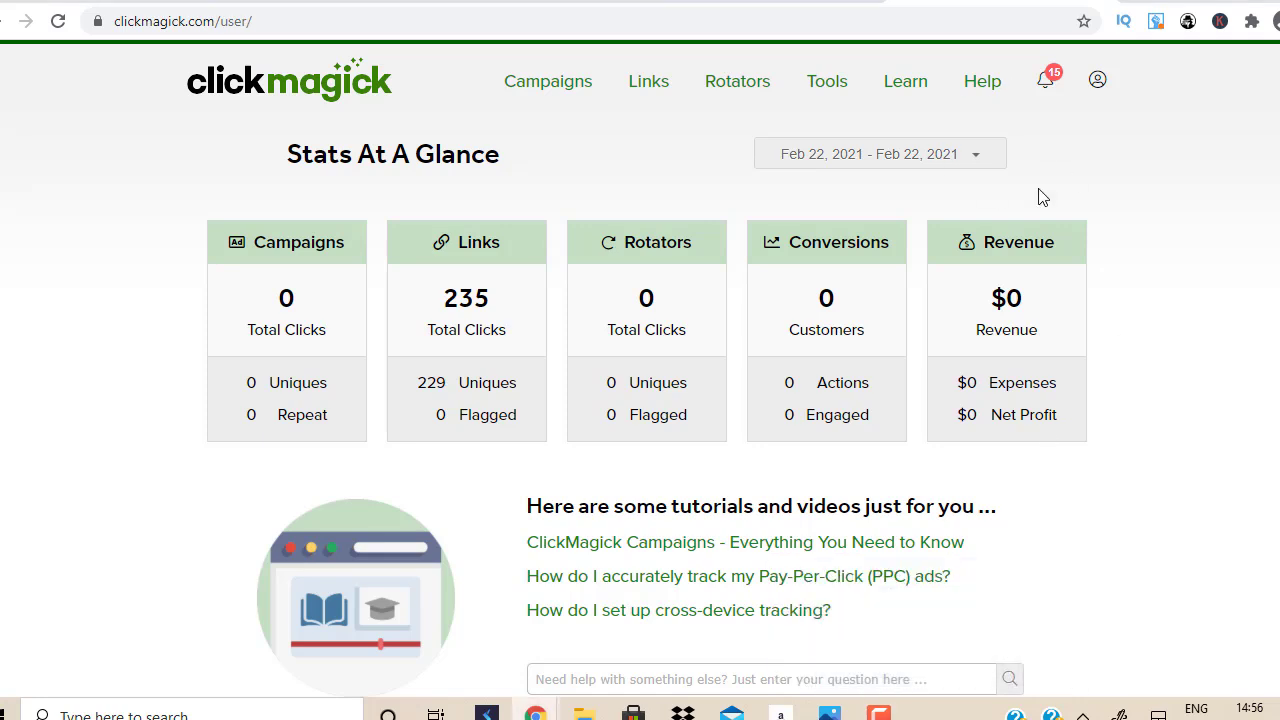
click(665, 88)
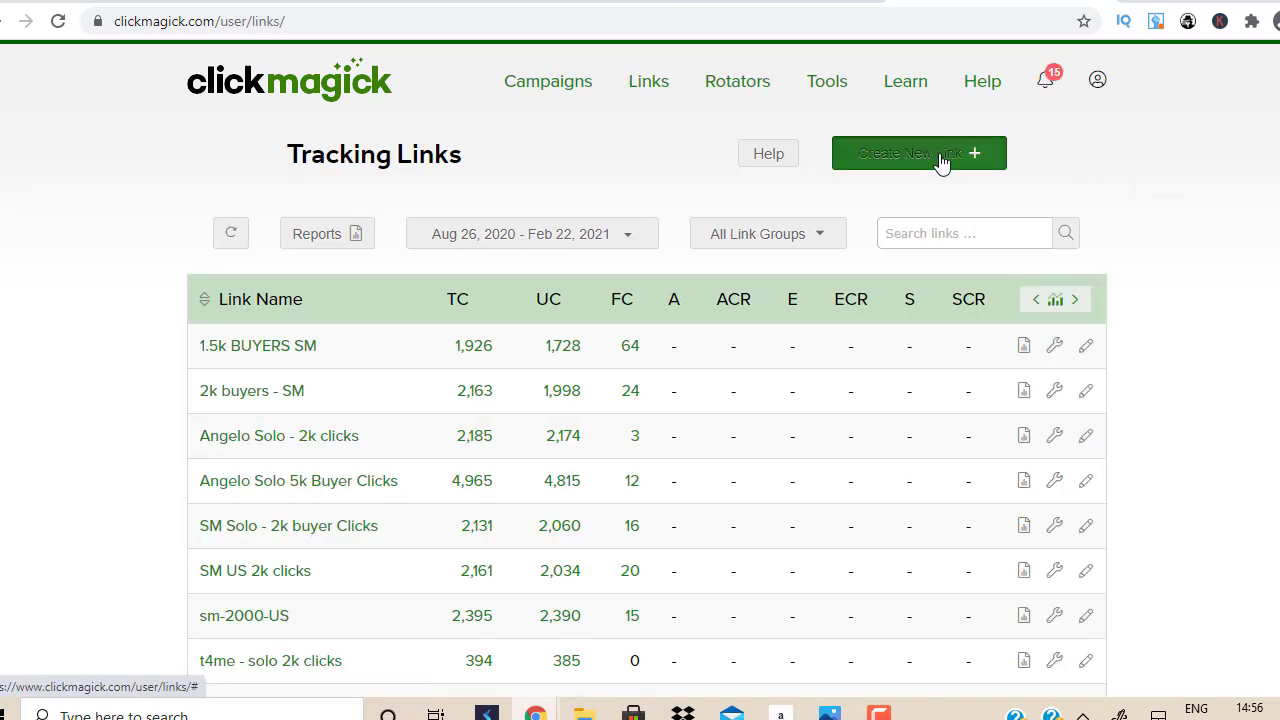
click(941, 161)
click(471, 354)
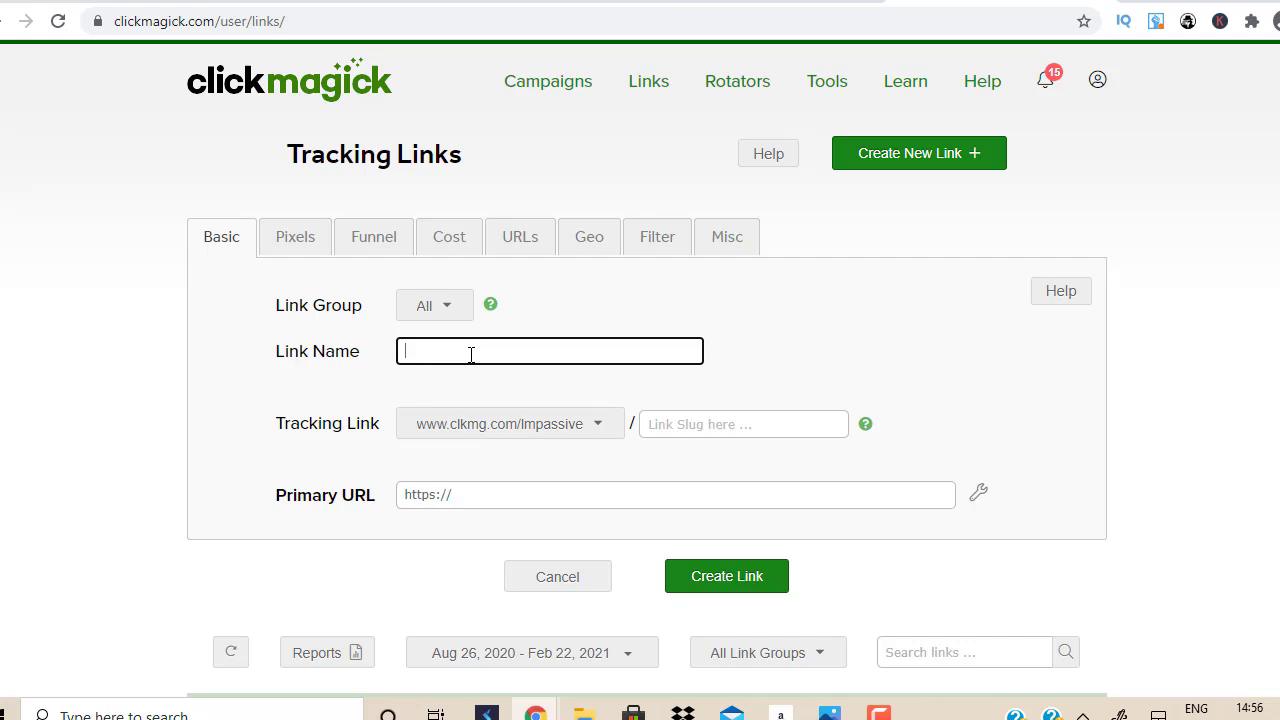
text(testetstetstetst)
click(654, 424)
text(mancudgdysysy)
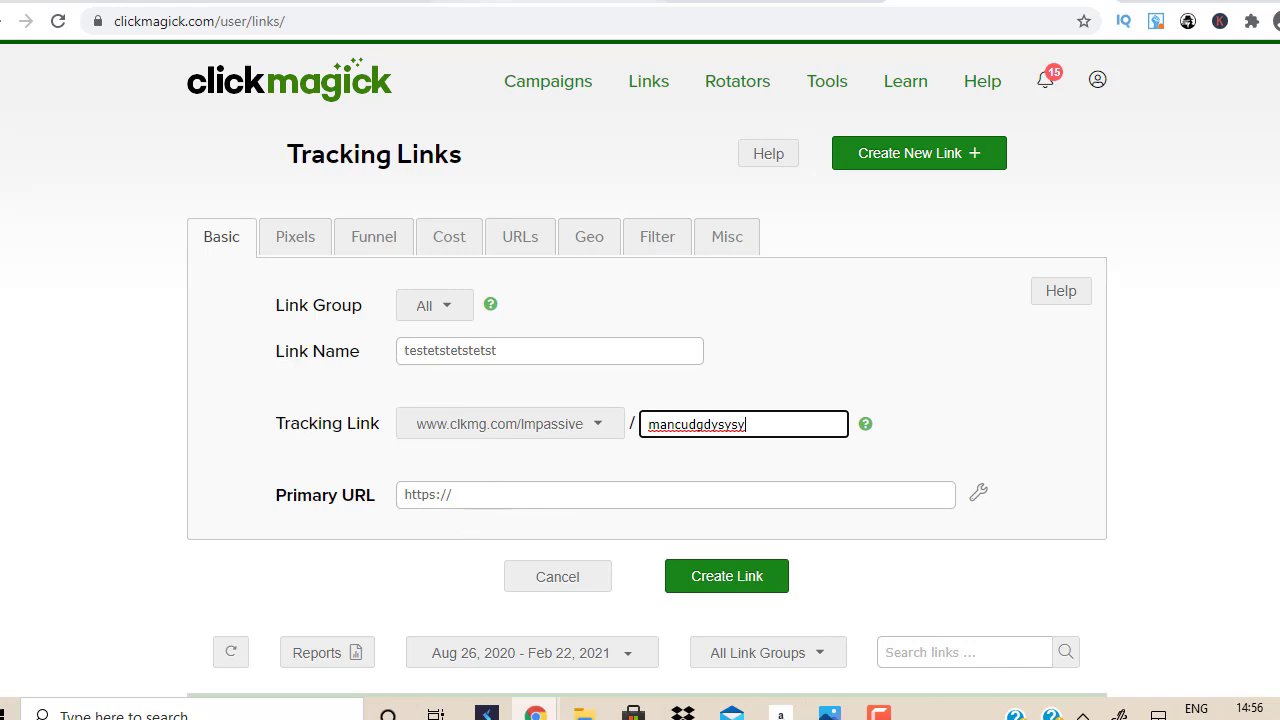
click(553, 1)
click(244, 21)
key(ctrl+c)
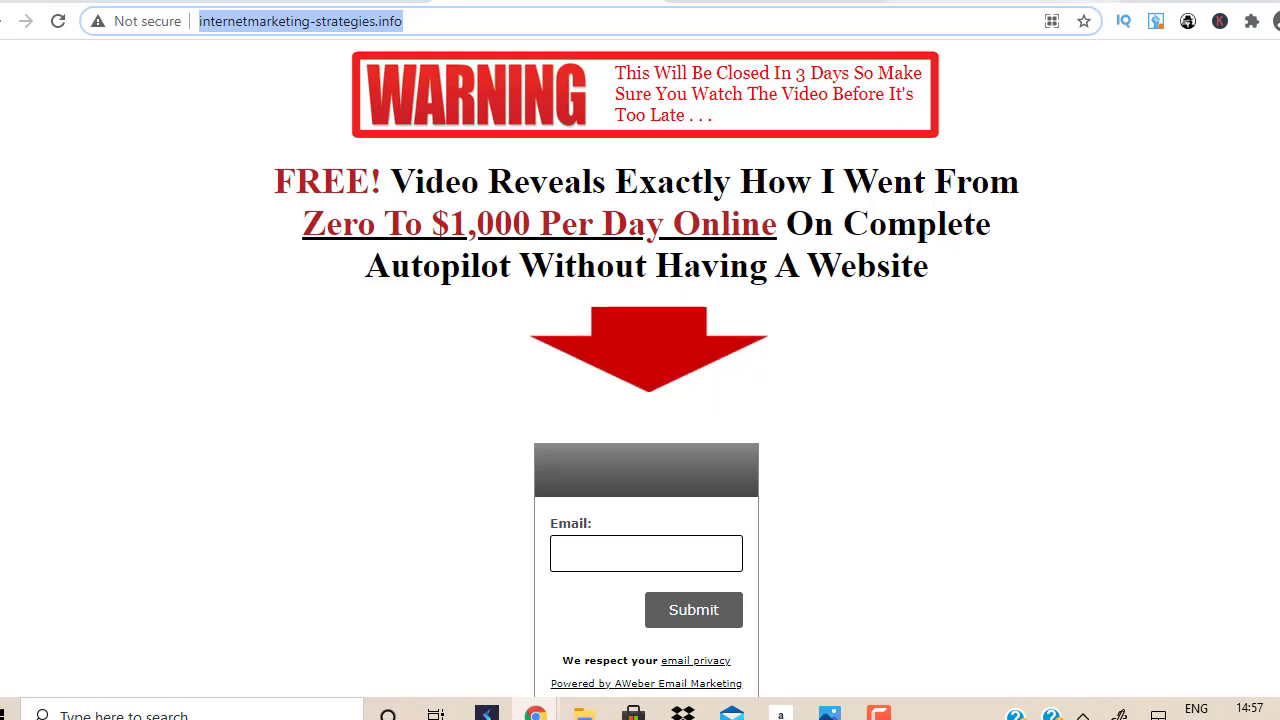
click(1094, 4)
click(470, 491)
key(BackSpace)
key(BackSpace)
key(BackSpace)
key(BackSpace)
key(BackSpace)
key(BackSpace)
key(BackSpace)
key(BackSpace)
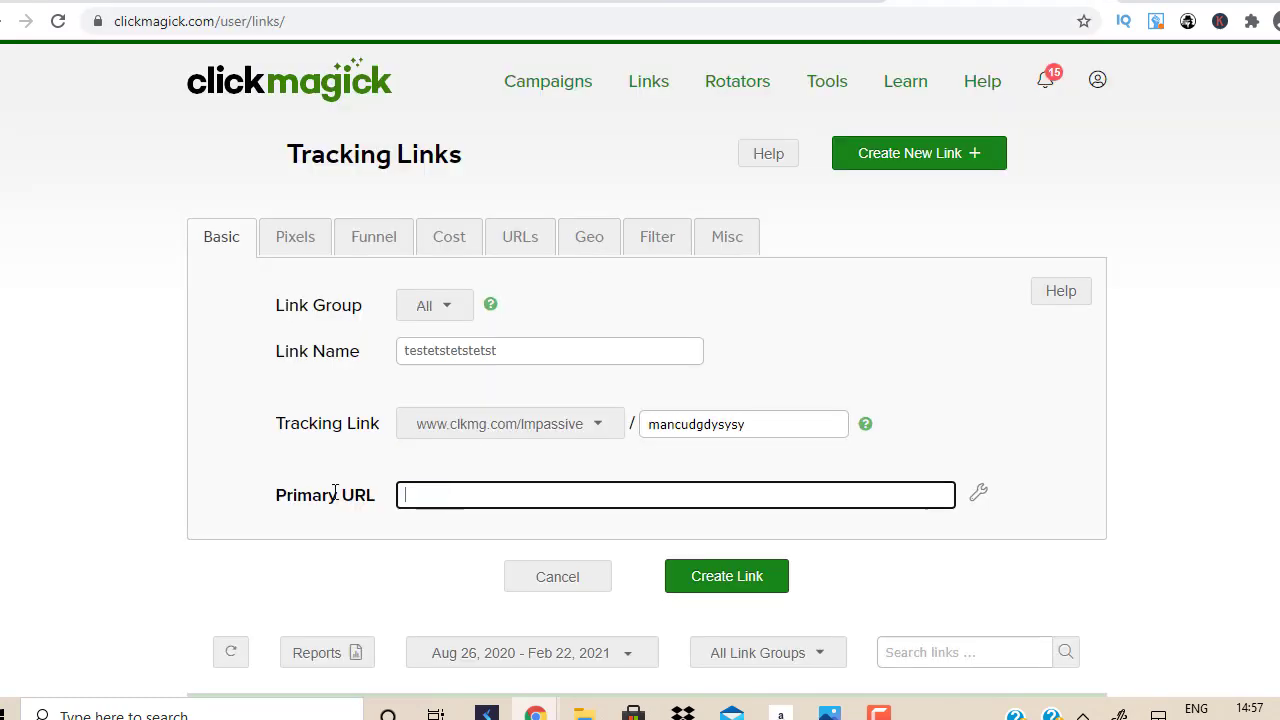
key(ctrl+v)
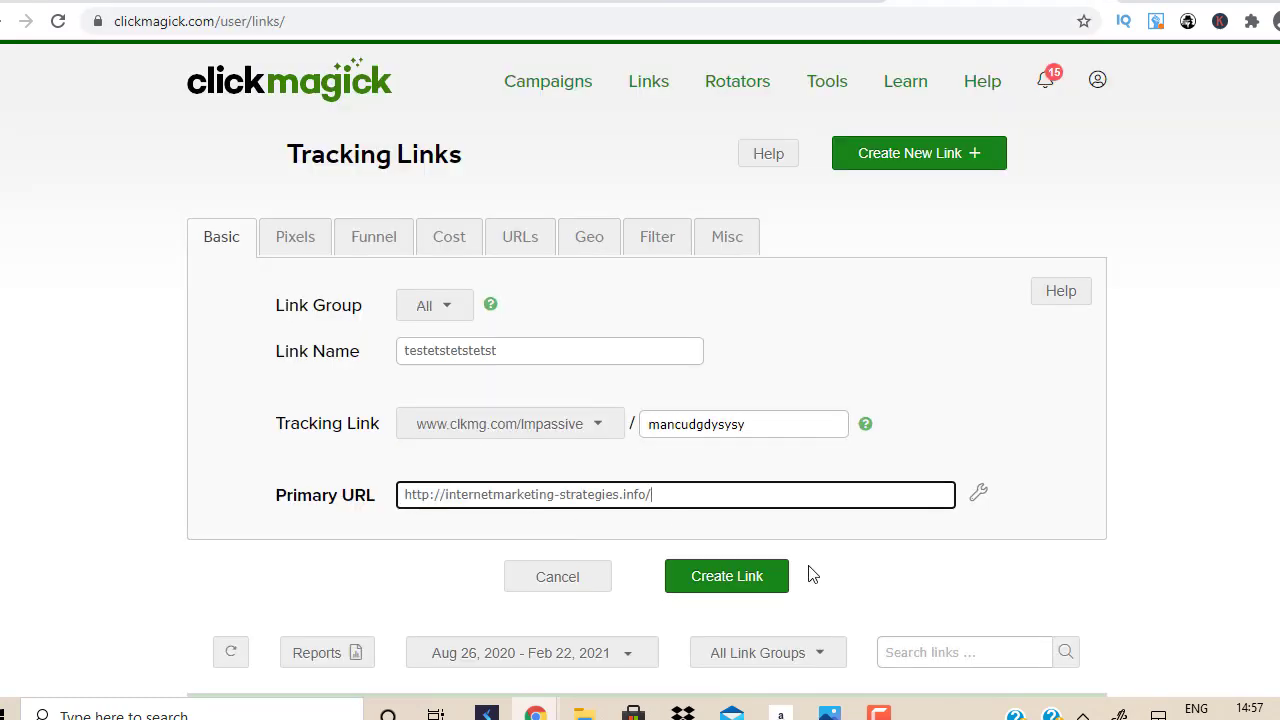
click(736, 583)
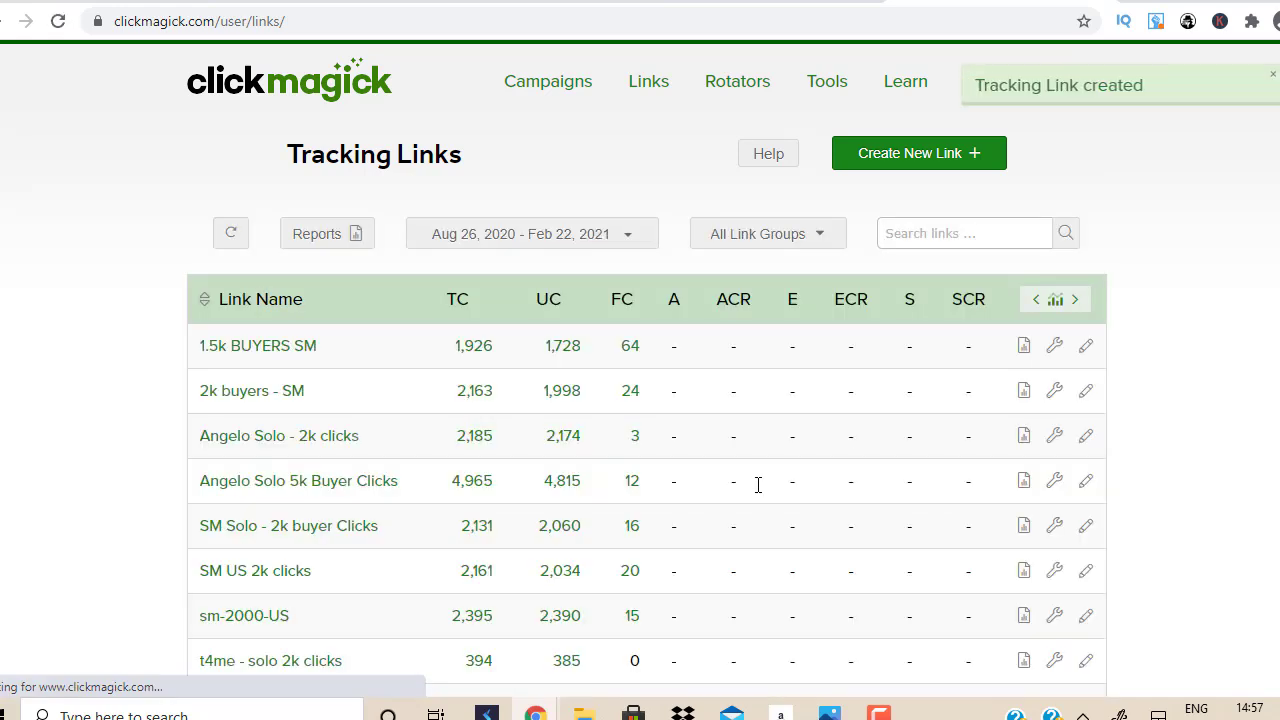
- Find the "testetstetstetst" tracking link in the links list and open its details
scroll(758, 485, down, 2)
scroll(1151, 391, down, 1)
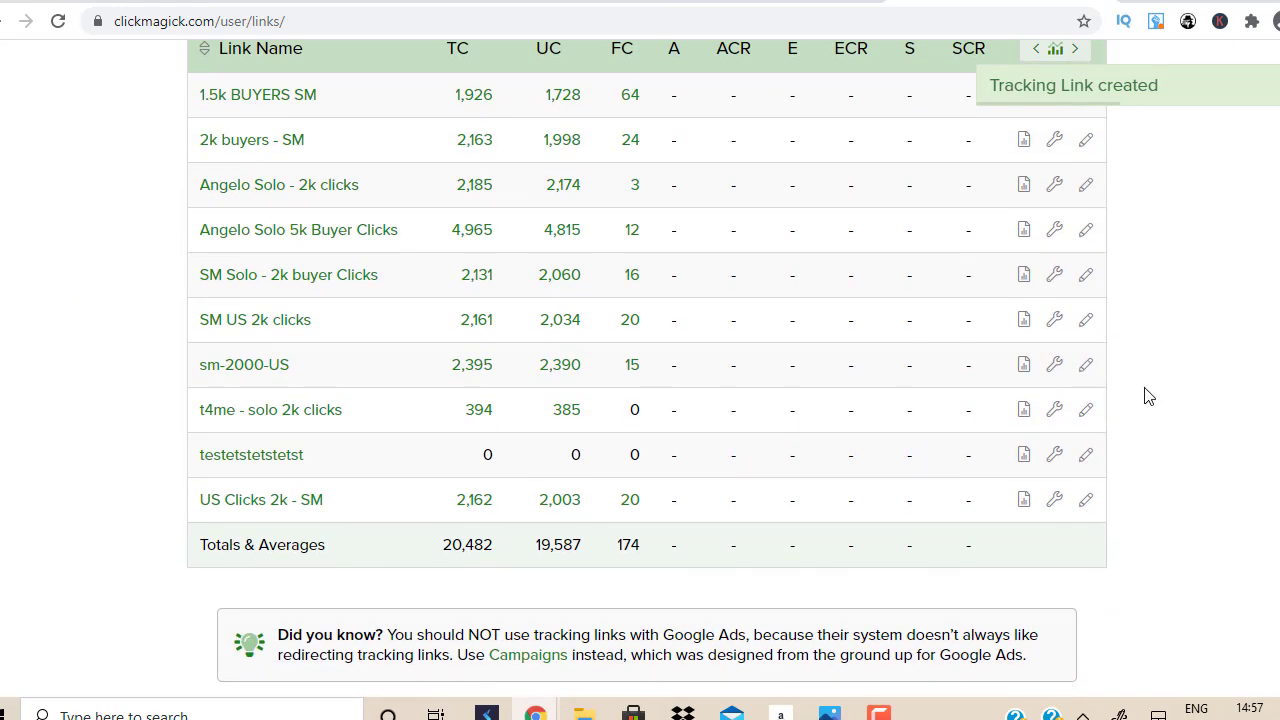
click(221, 462)
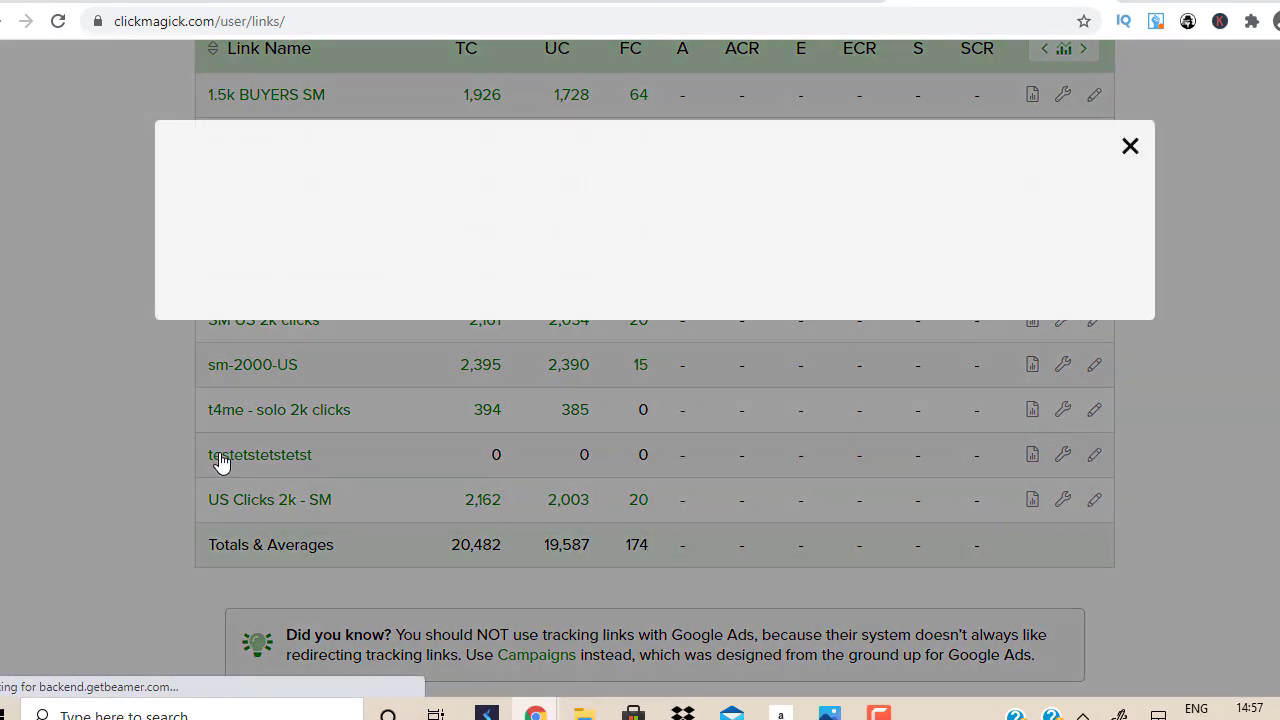
drag(891, 224, 446, 252)
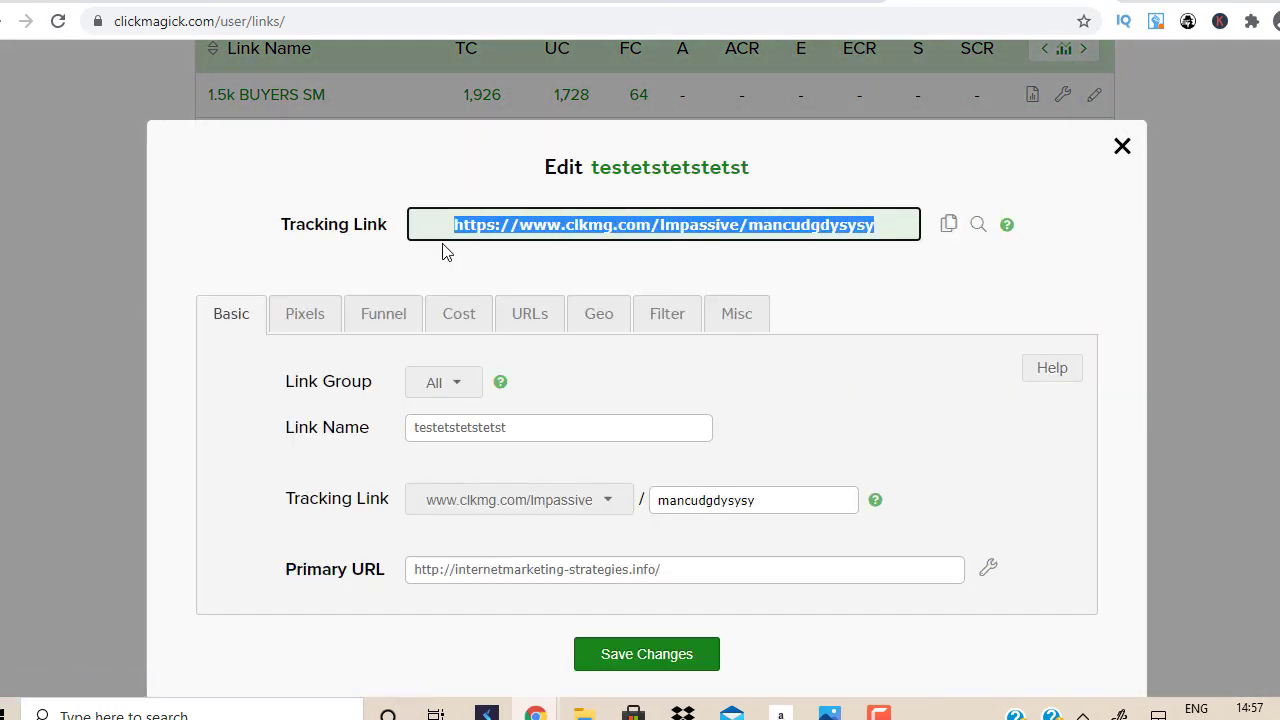
key(ctrl+Tab)
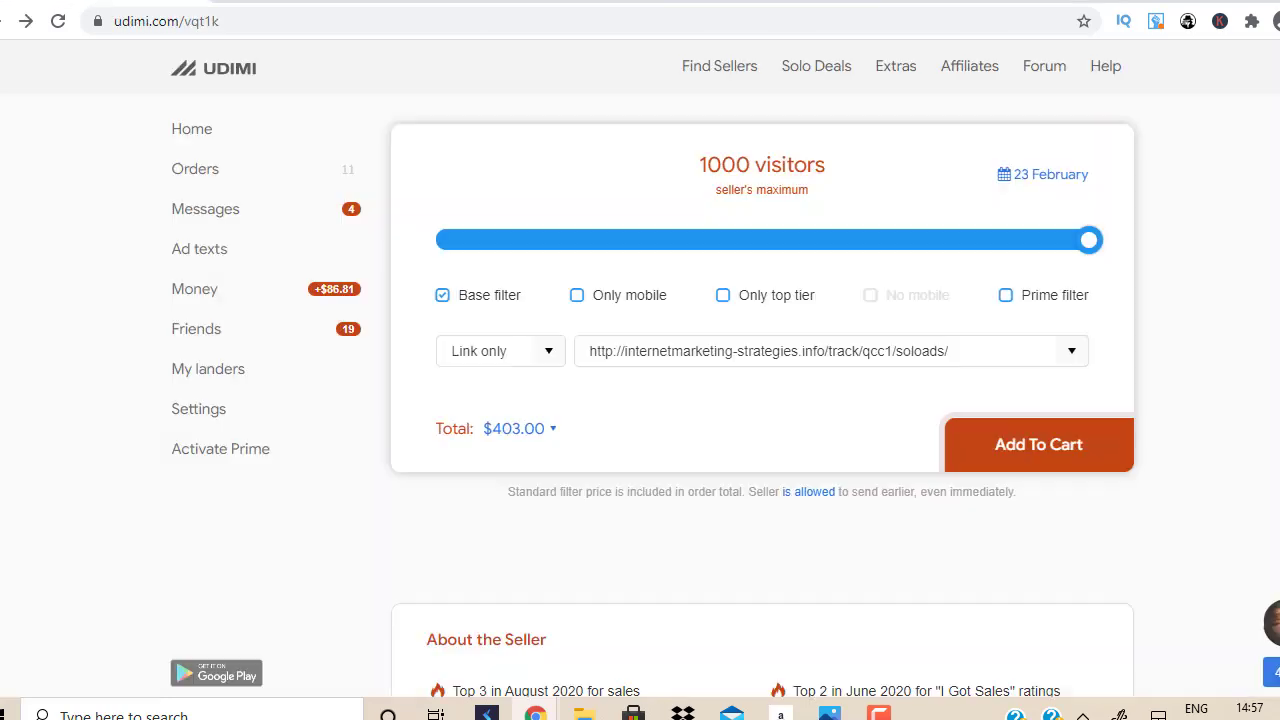
click(838, 346)
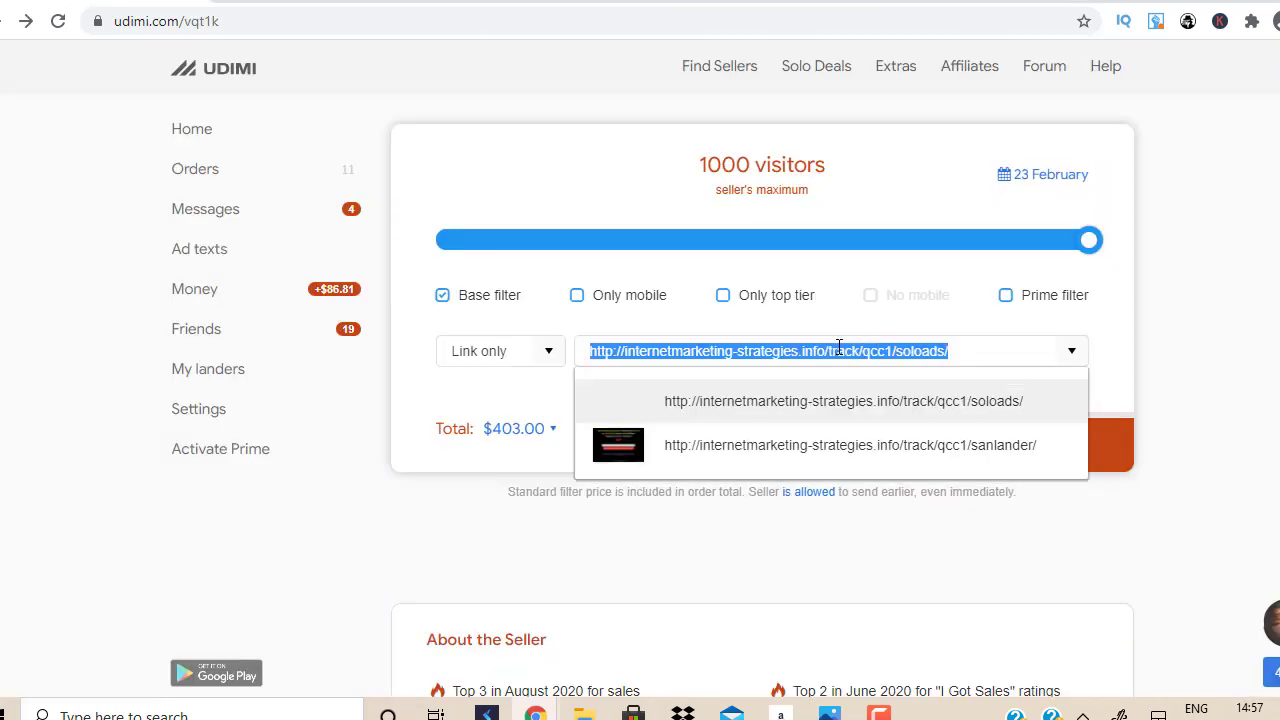
key(BackSpace)
text(https://www.clkmg.com/lmpassive/mancudgdysysy)
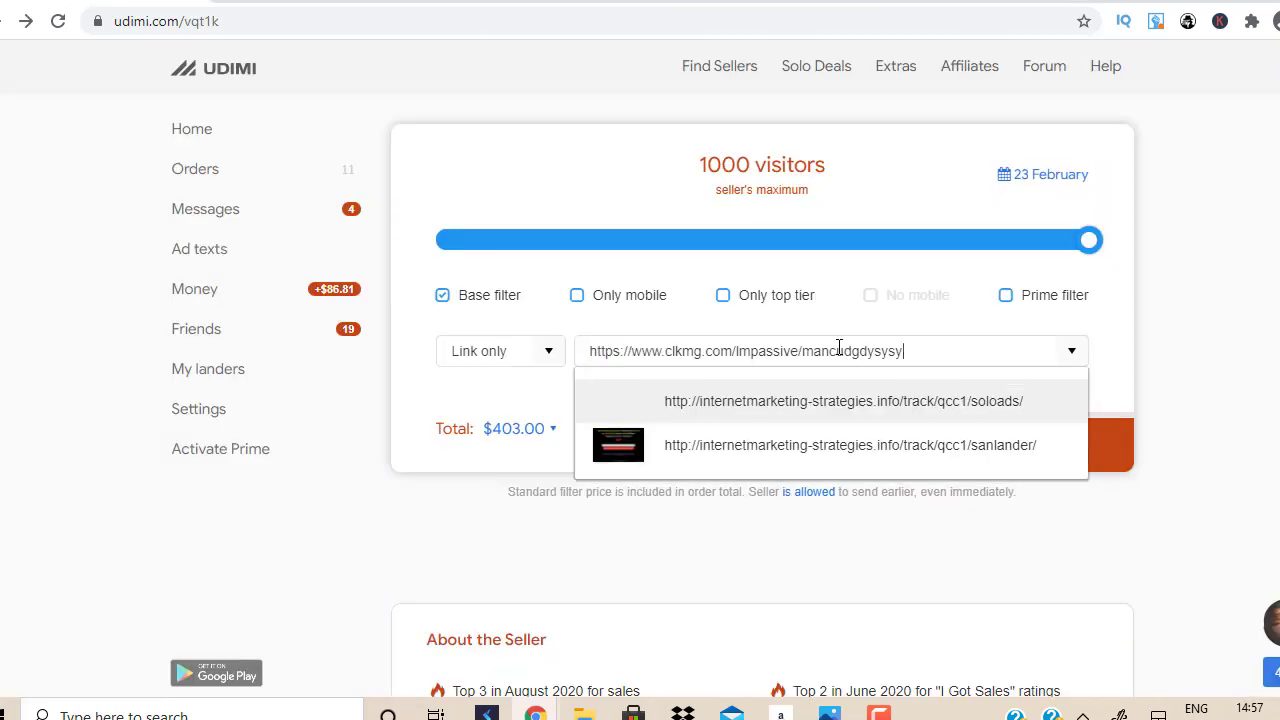
click(1086, 591)
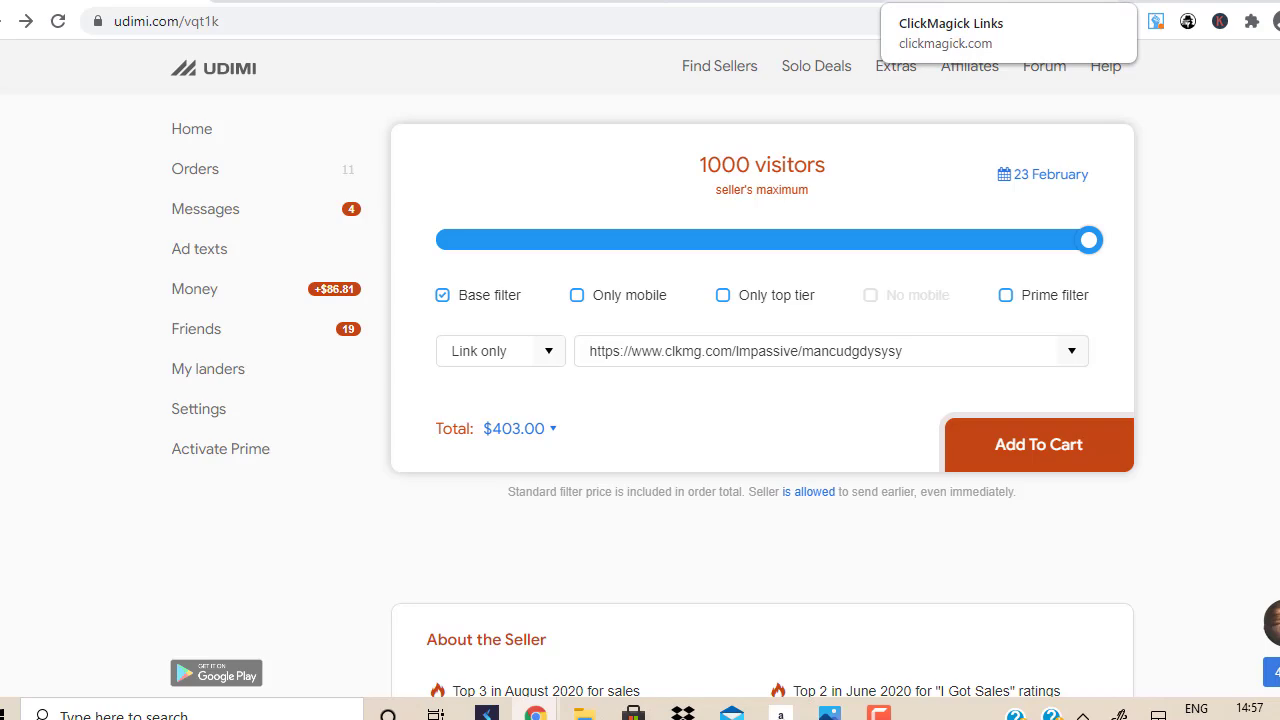
- Return to ClickMagick, close the link details to review the click statistics in the tracking links list, and switch to the AWeber dashboard
click(950, 0)
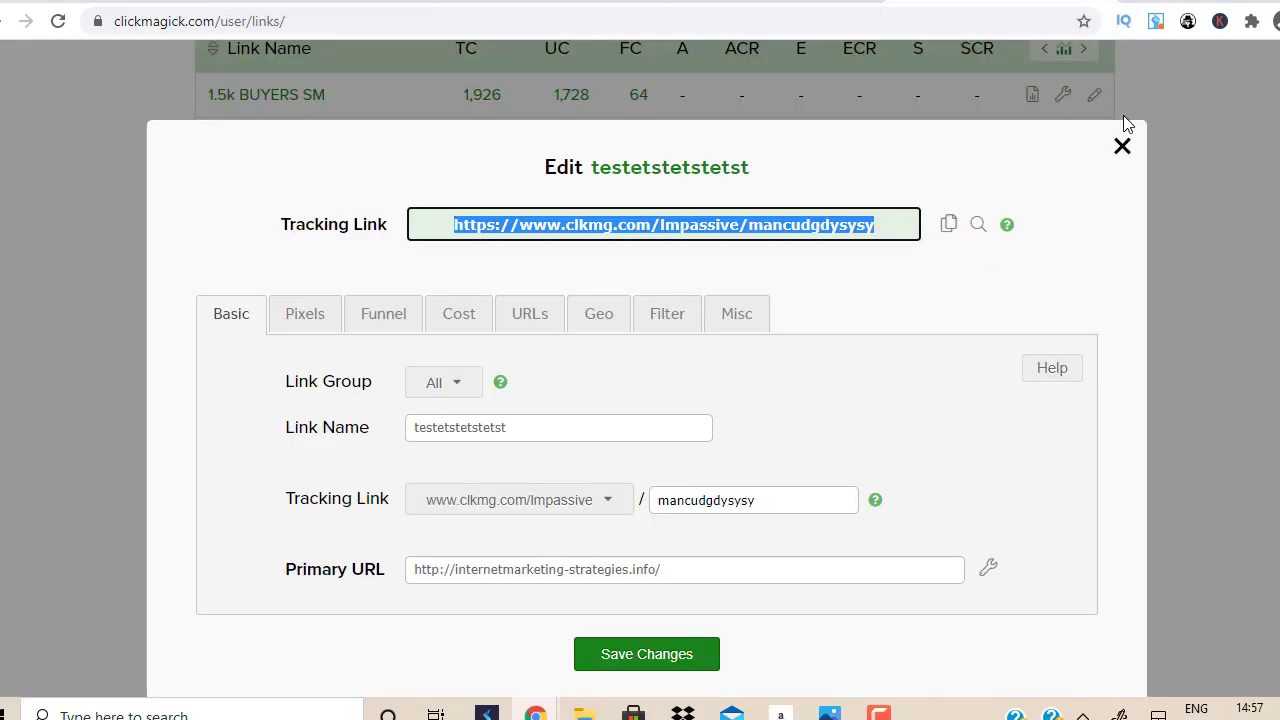
click(1122, 147)
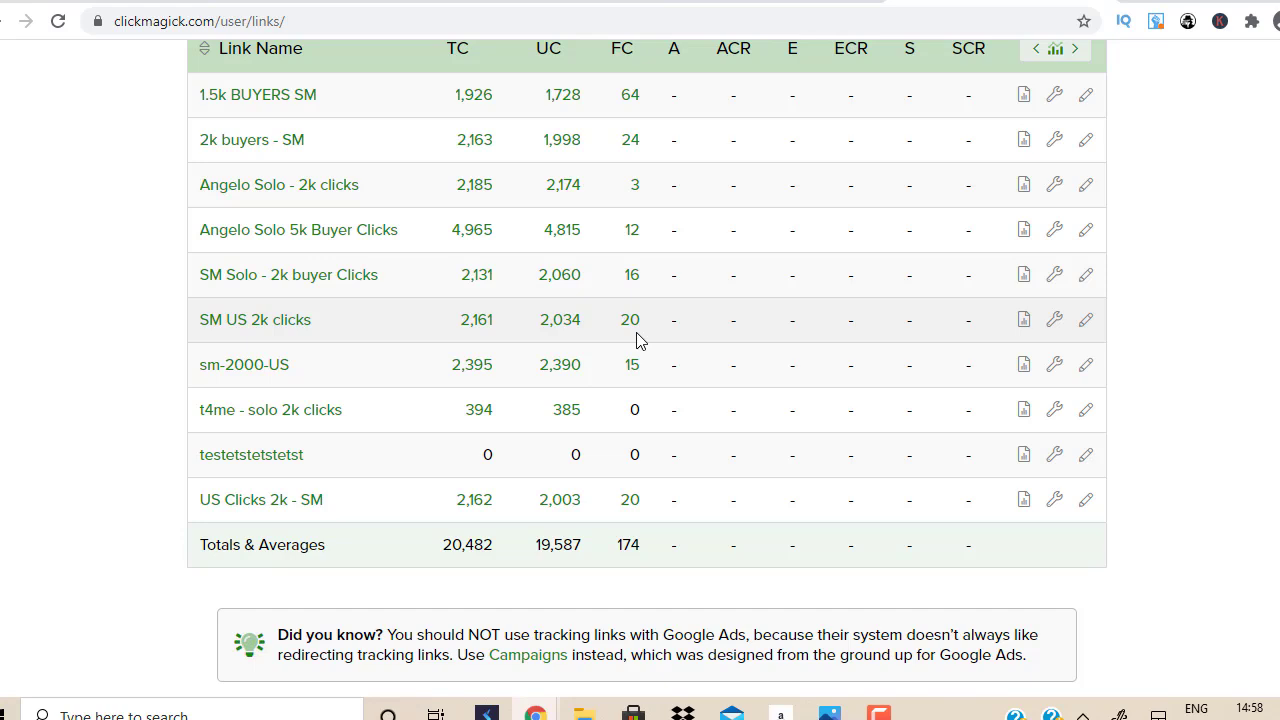
scroll(636, 340, up, 3)
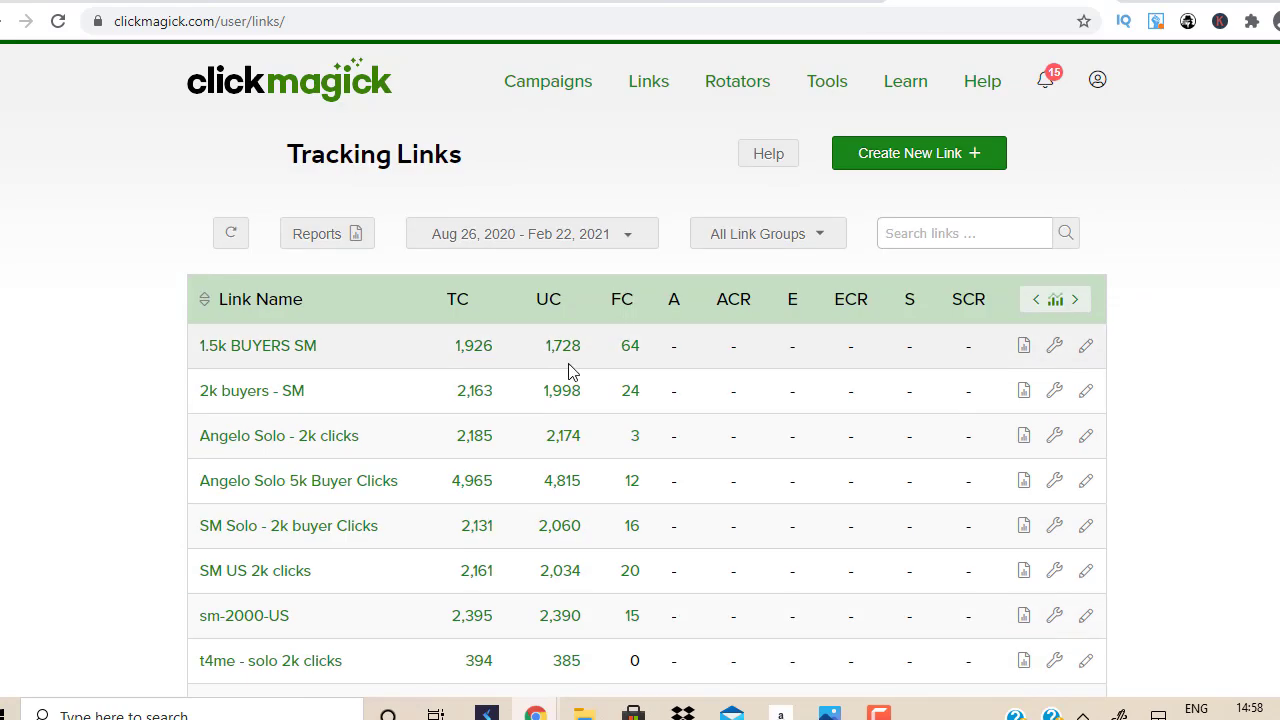
drag(641, 356, 610, 352)
click(636, 362)
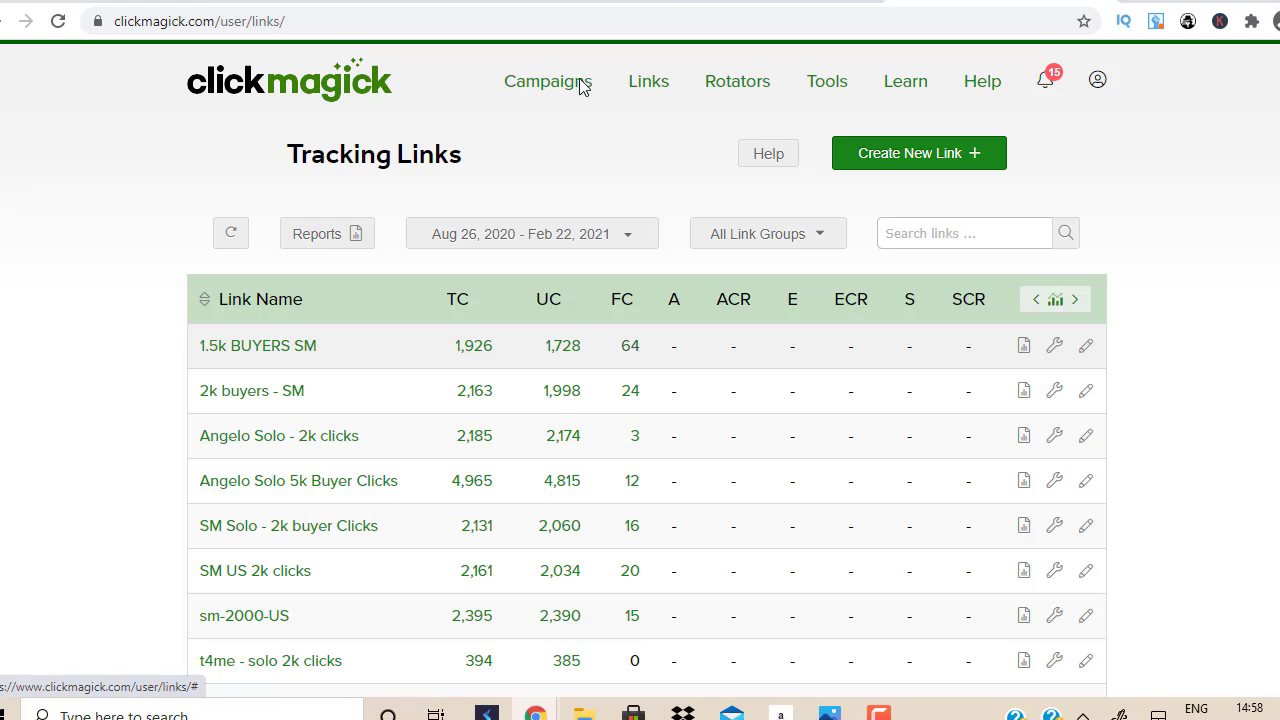
key(ctrl+Tab)
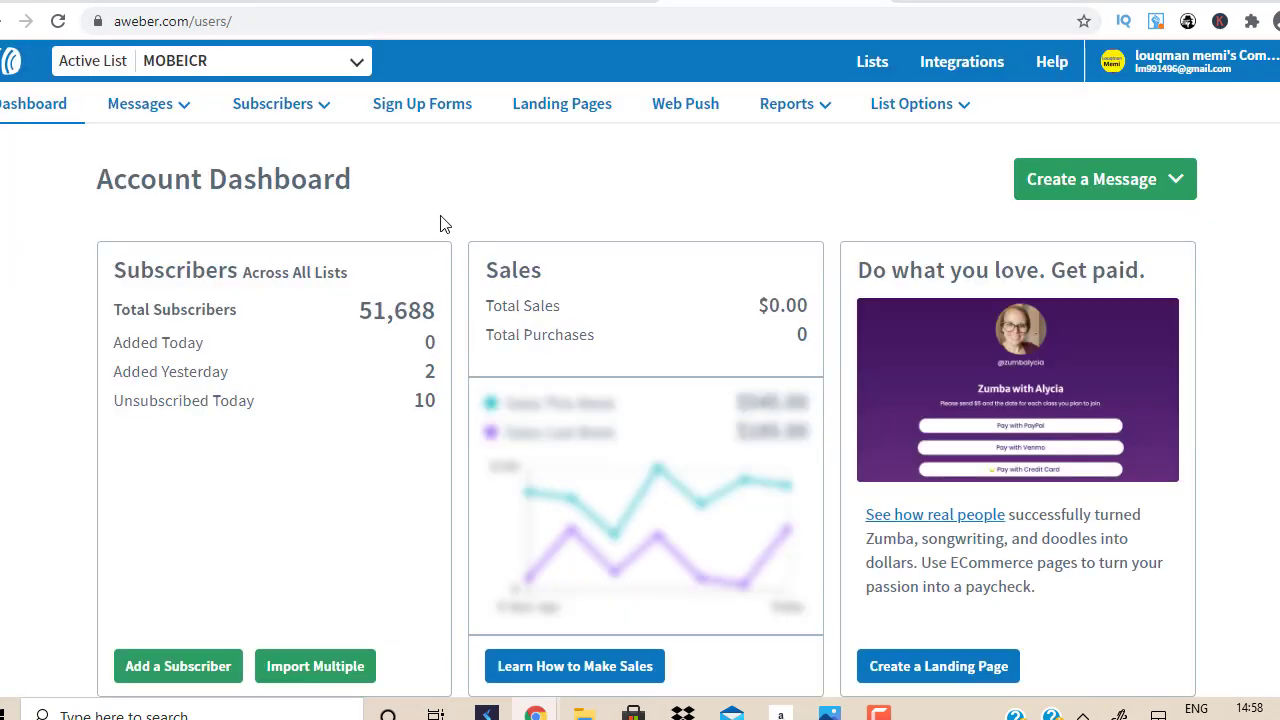